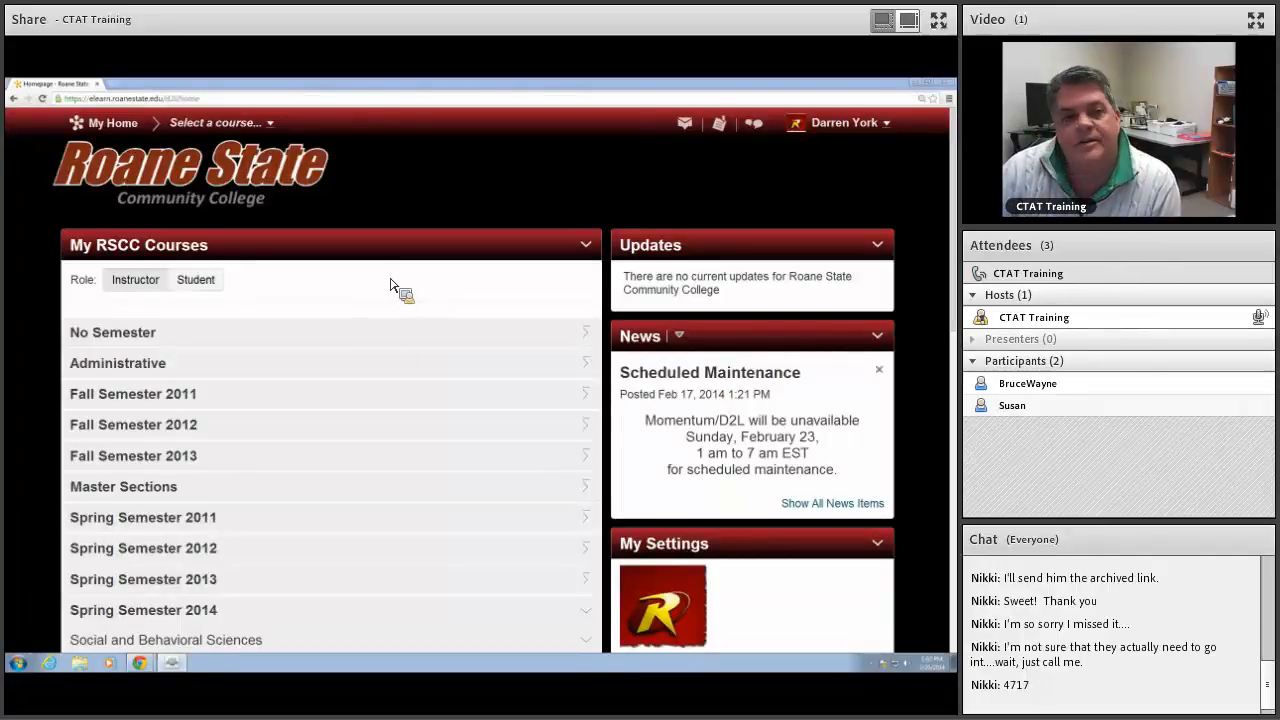
Step: Open the TurnItInPlagiarismCheck course under Spring Semester 2014 and go to its quizzes' Question Library
{"action": "left_click", "coordinate": [952, 268]}
{"action": "left_click_drag", "start_coordinate": [952, 268], "coordinate": [952, 394]}
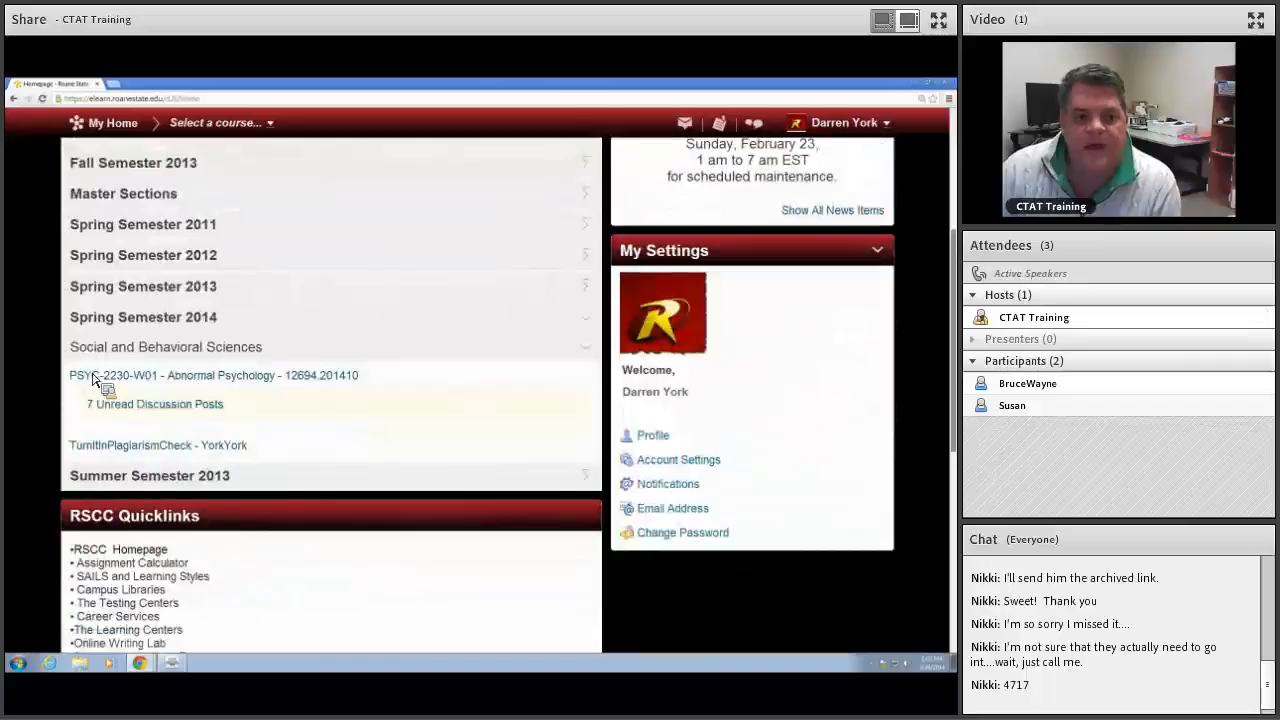
{"action": "left_click", "coordinate": [190, 449]}
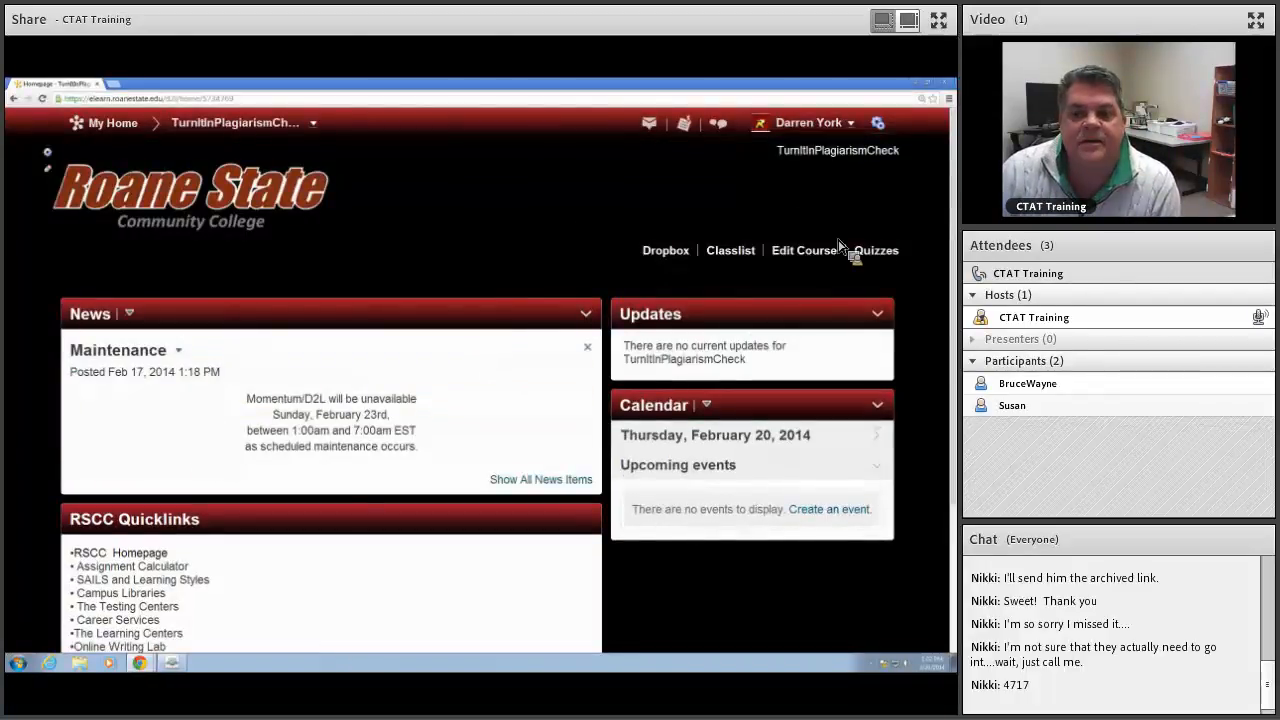
{"action": "left_click", "coordinate": [871, 258]}
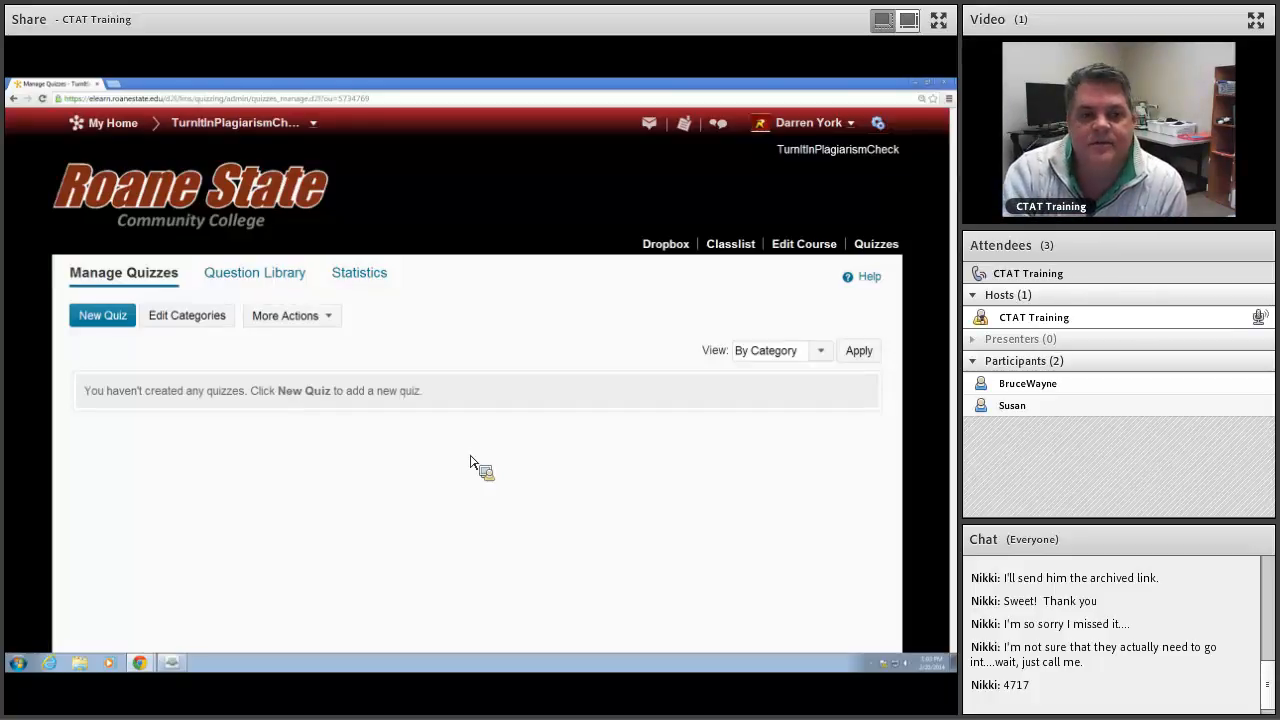
{"action": "left_click", "coordinate": [268, 286]}
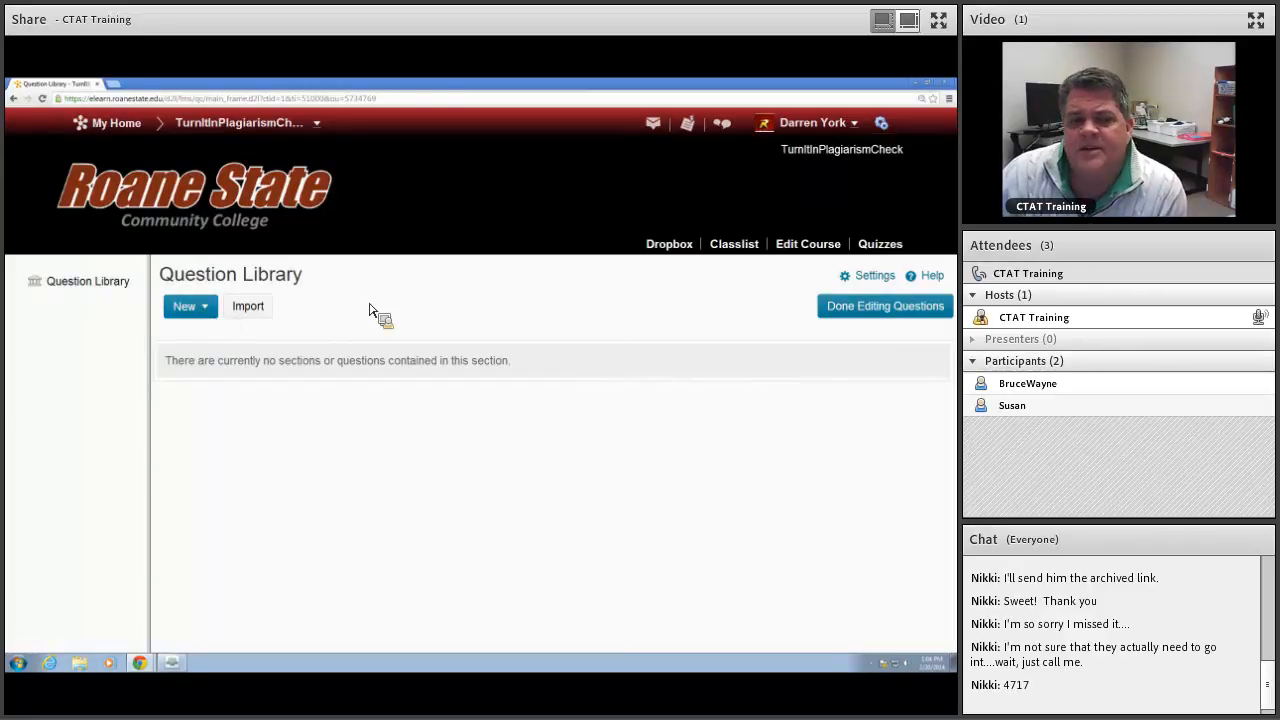
Step: Create a section named QUIZ 1 in the Question Library and open it
{"action": "left_click", "coordinate": [212, 314]}
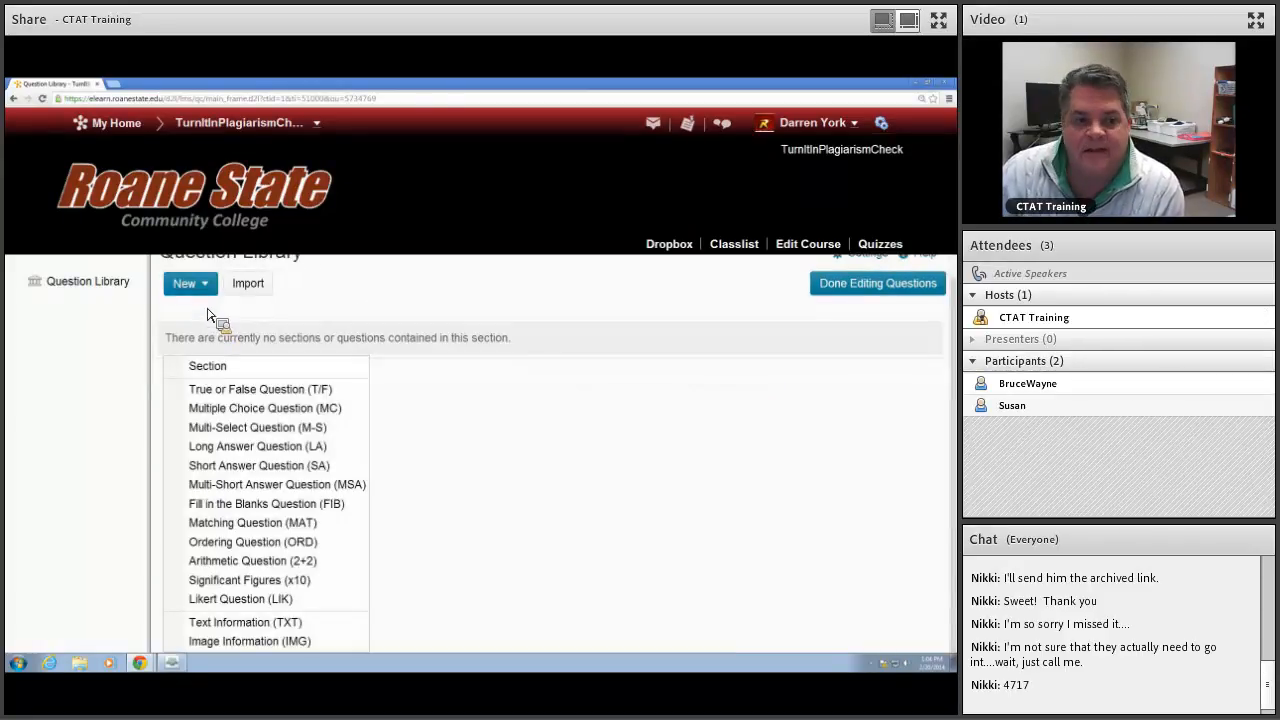
{"action": "left_click", "coordinate": [216, 374]}
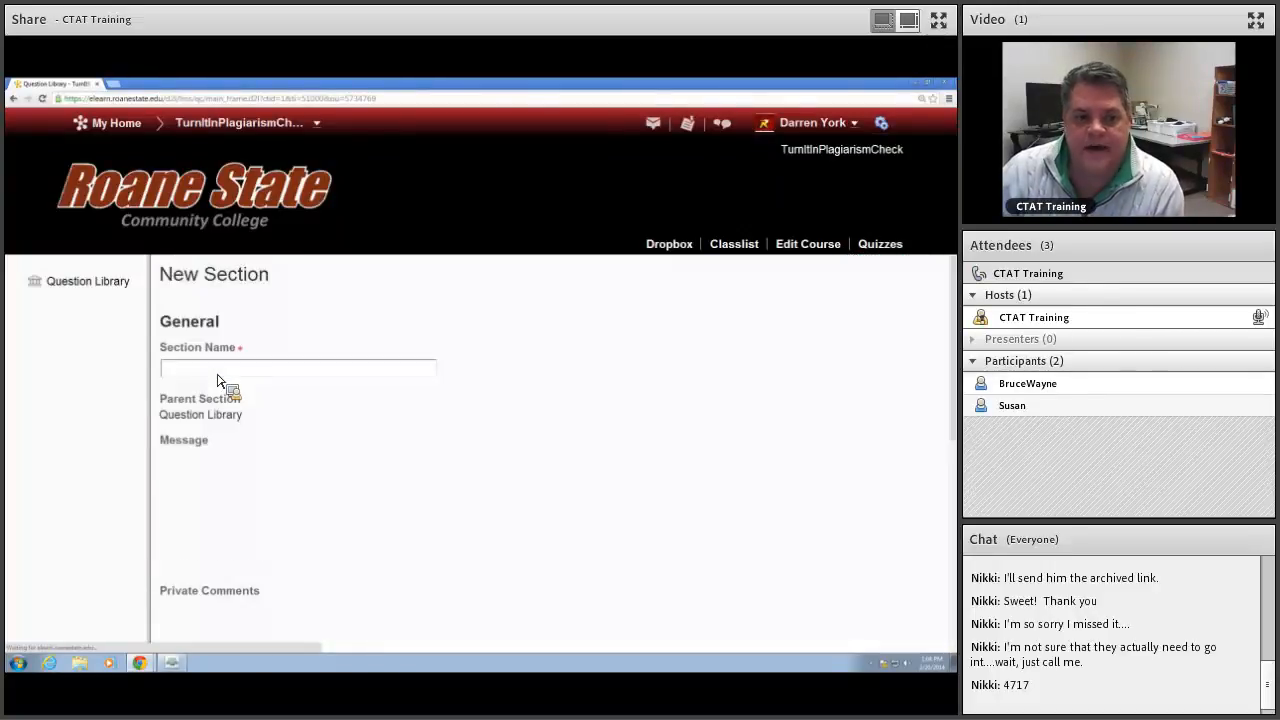
{"action": "left_click", "coordinate": [208, 372]}
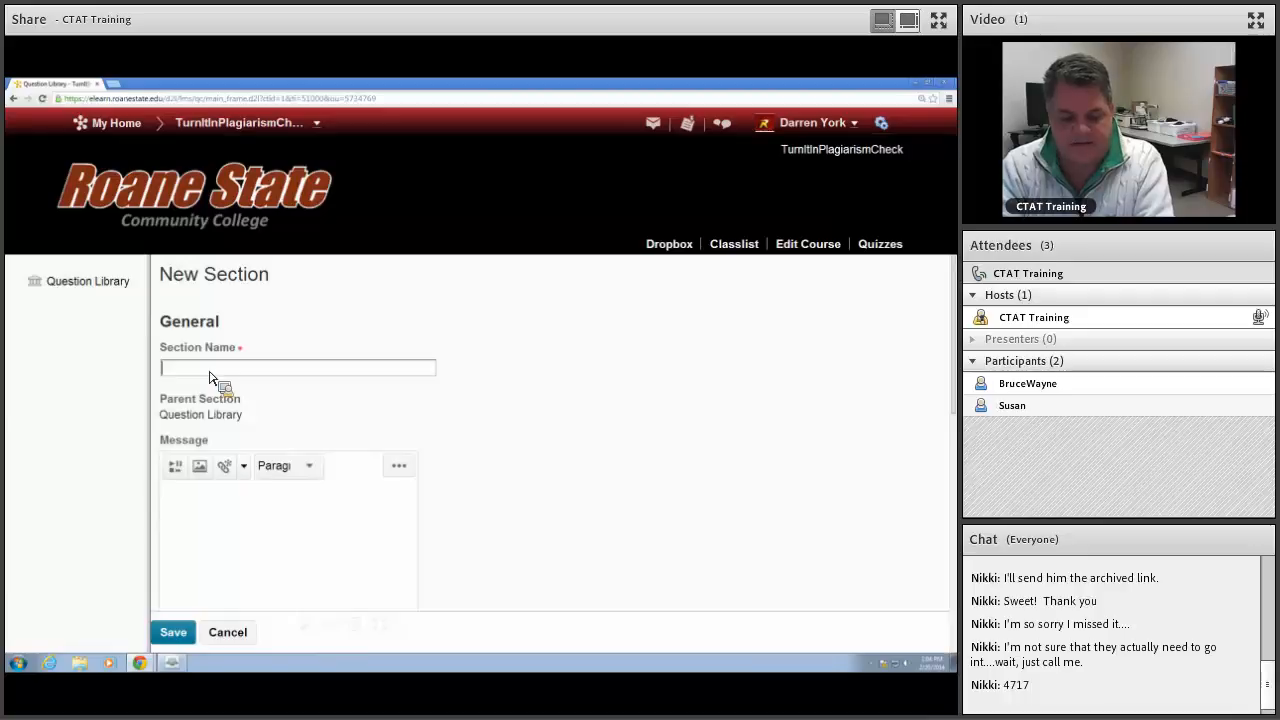
{"action": "type", "text": "QUIZ 1"}
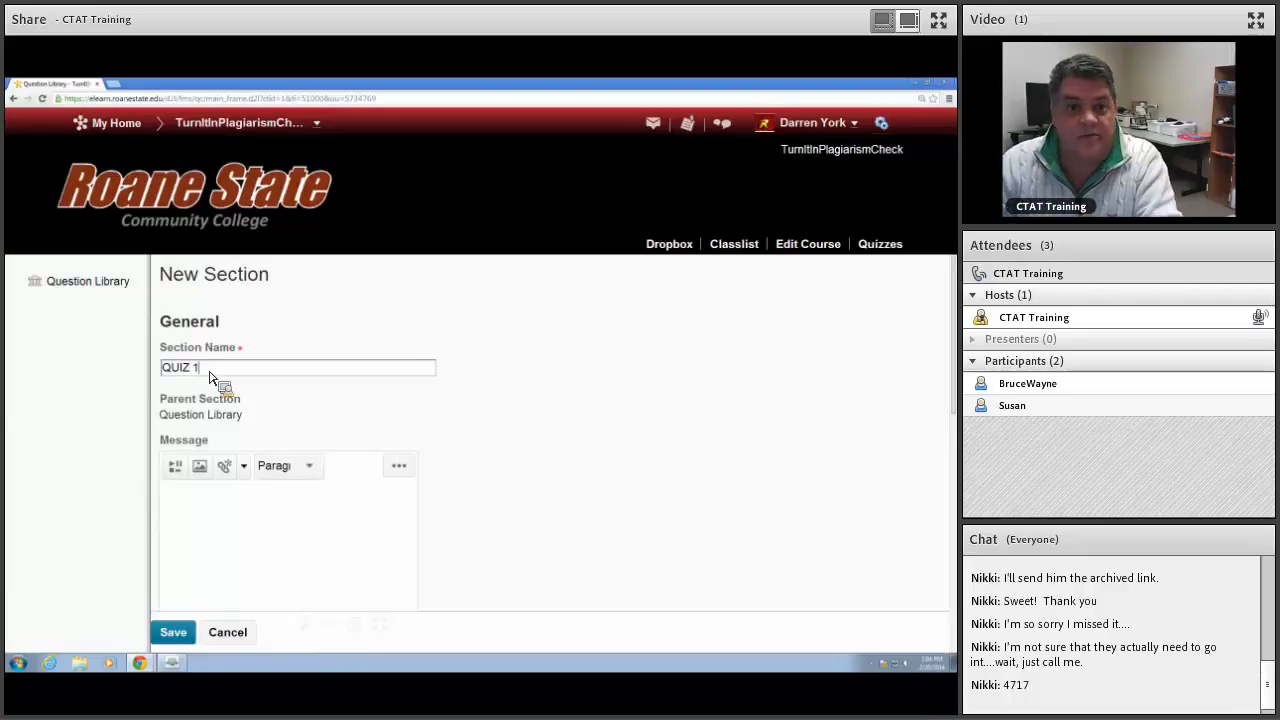
{"action": "left_click", "coordinate": [182, 636]}
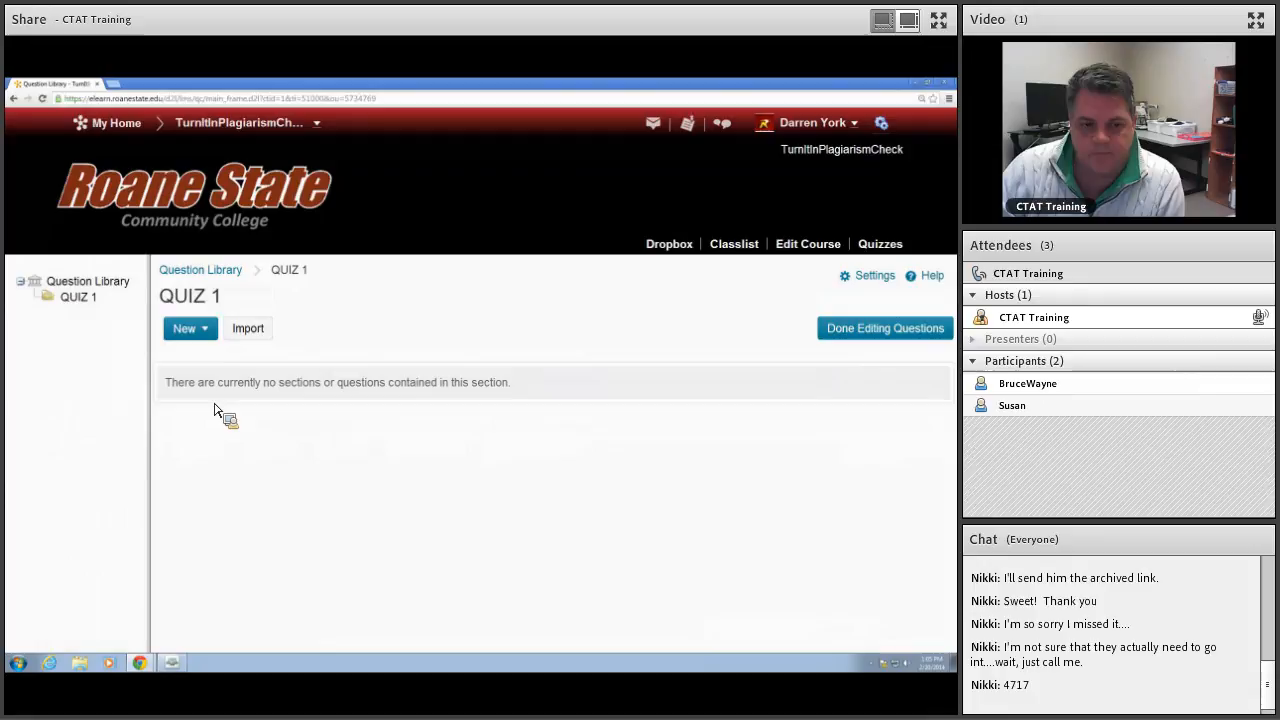
Step: Start a new true or false question in QUIZ 1 with the question text "Freud was a cognitive psychologist."
{"action": "left_click", "coordinate": [221, 331]}
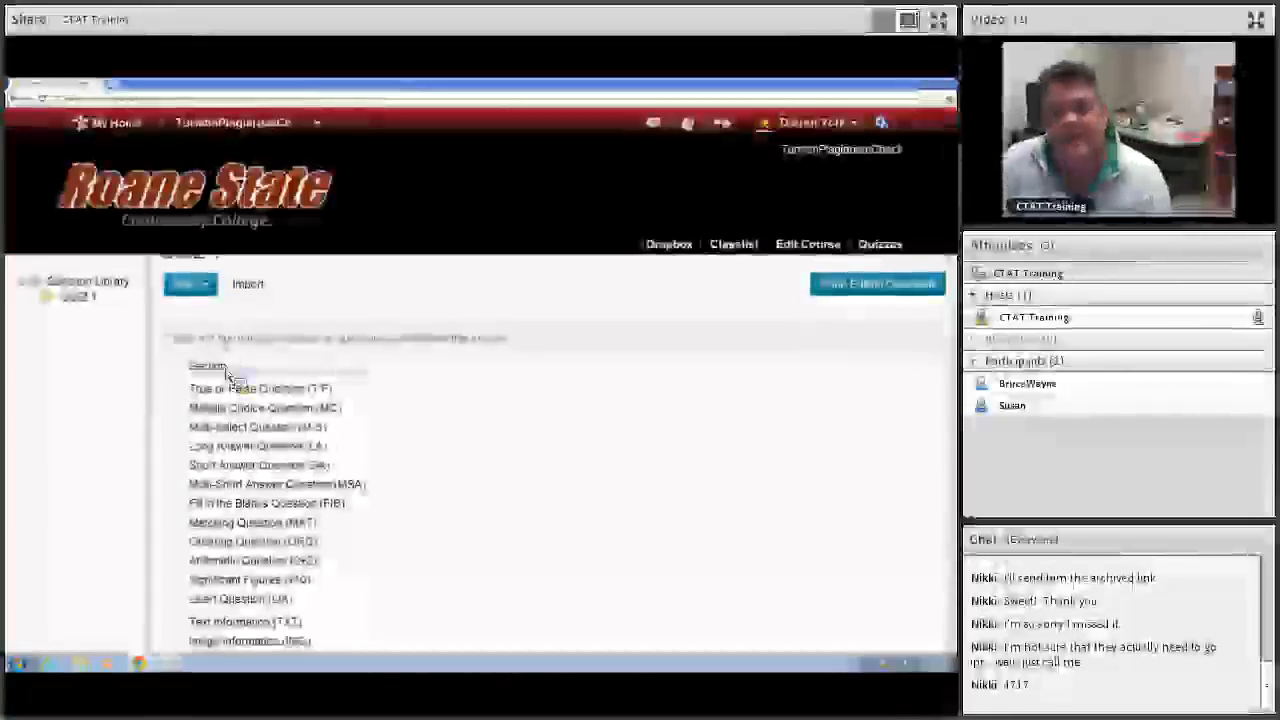
{"action": "left_click", "coordinate": [228, 373]}
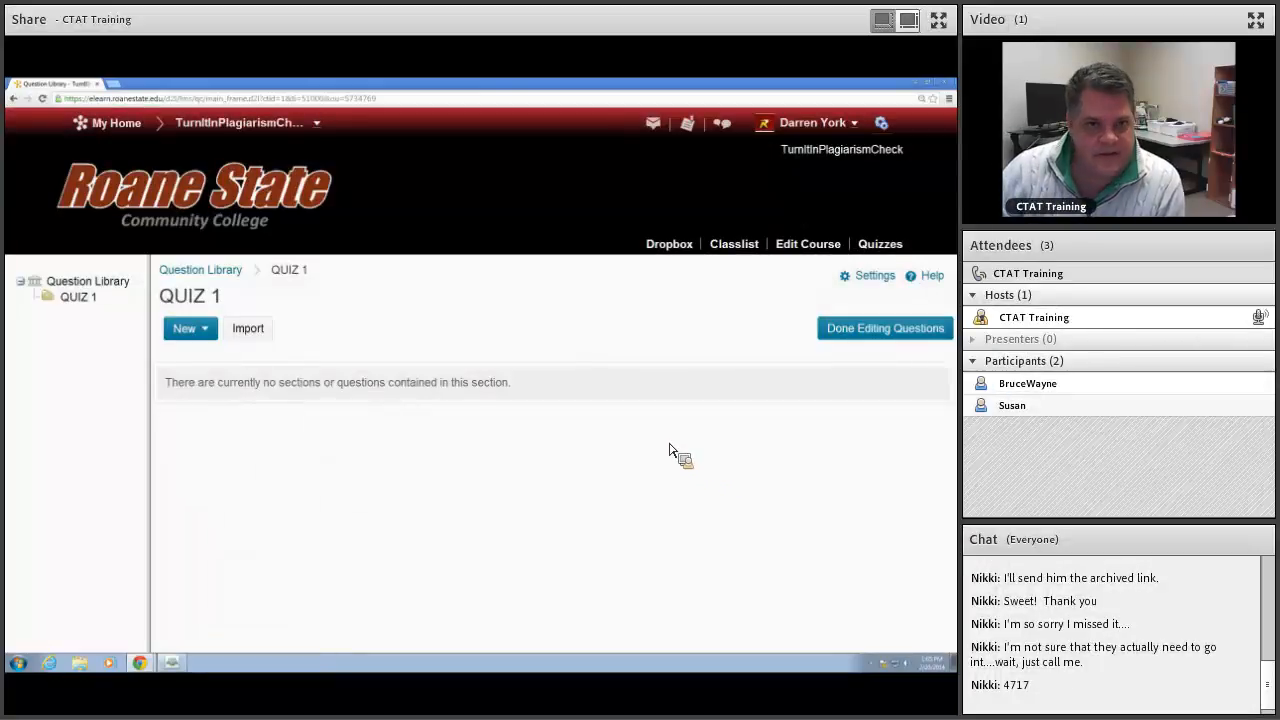
{"action": "left_click", "coordinate": [200, 333]}
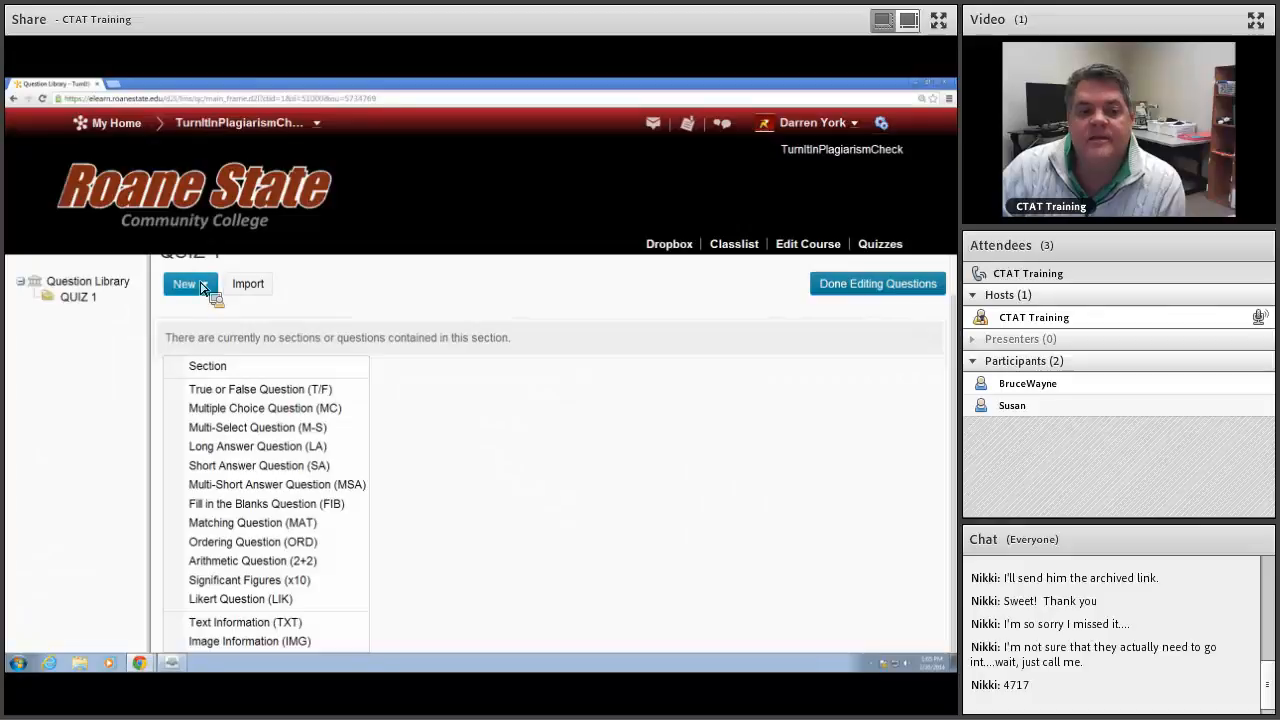
{"action": "left_click", "coordinate": [262, 392]}
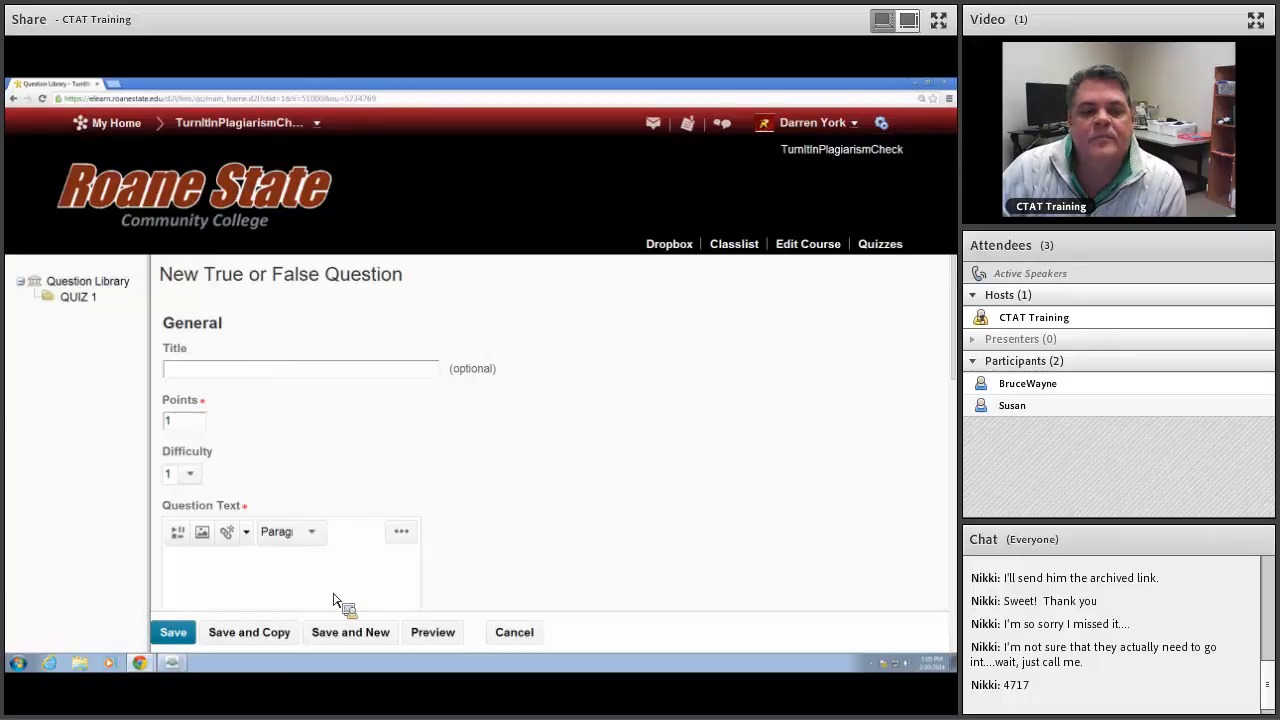
{"action": "scroll", "coordinate": [345, 540], "scroll_direction": "down", "scroll_amount": 1}
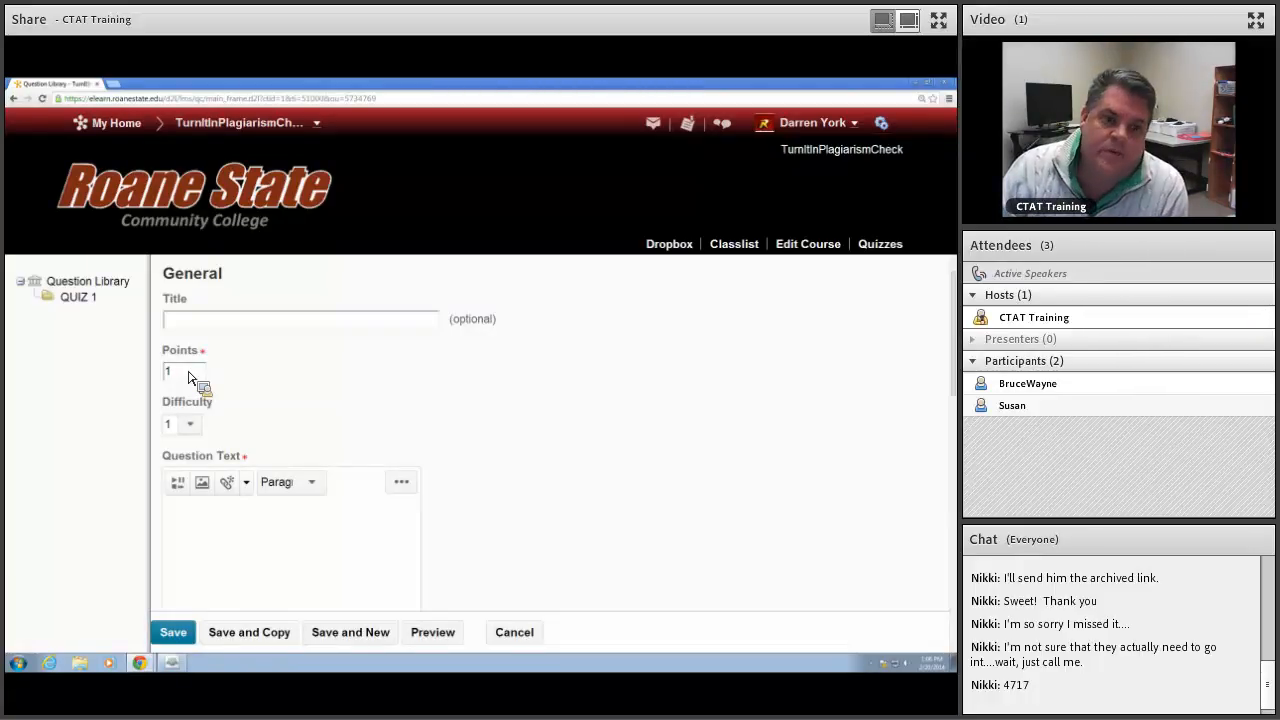
{"action": "left_click", "coordinate": [193, 430]}
{"action": "left_click", "coordinate": [194, 432]}
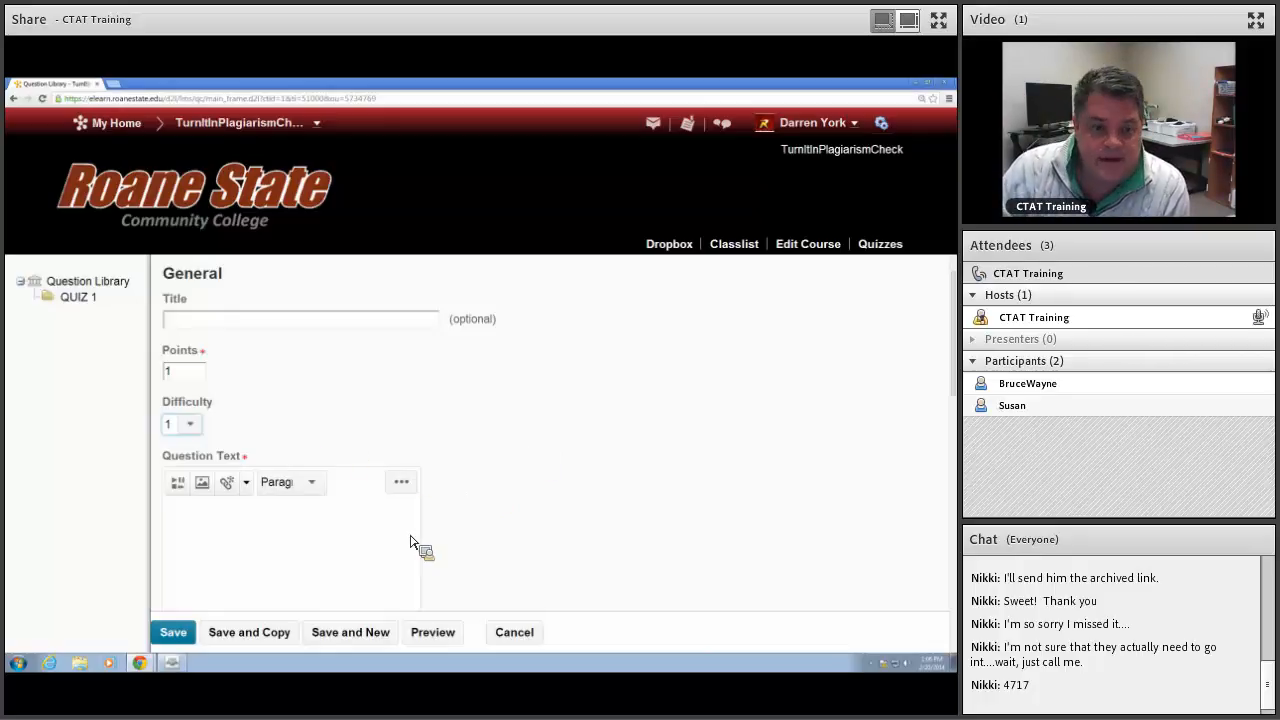
{"action": "scroll", "coordinate": [400, 563], "scroll_direction": "down", "scroll_amount": 1}
{"action": "left_click", "coordinate": [224, 455]}
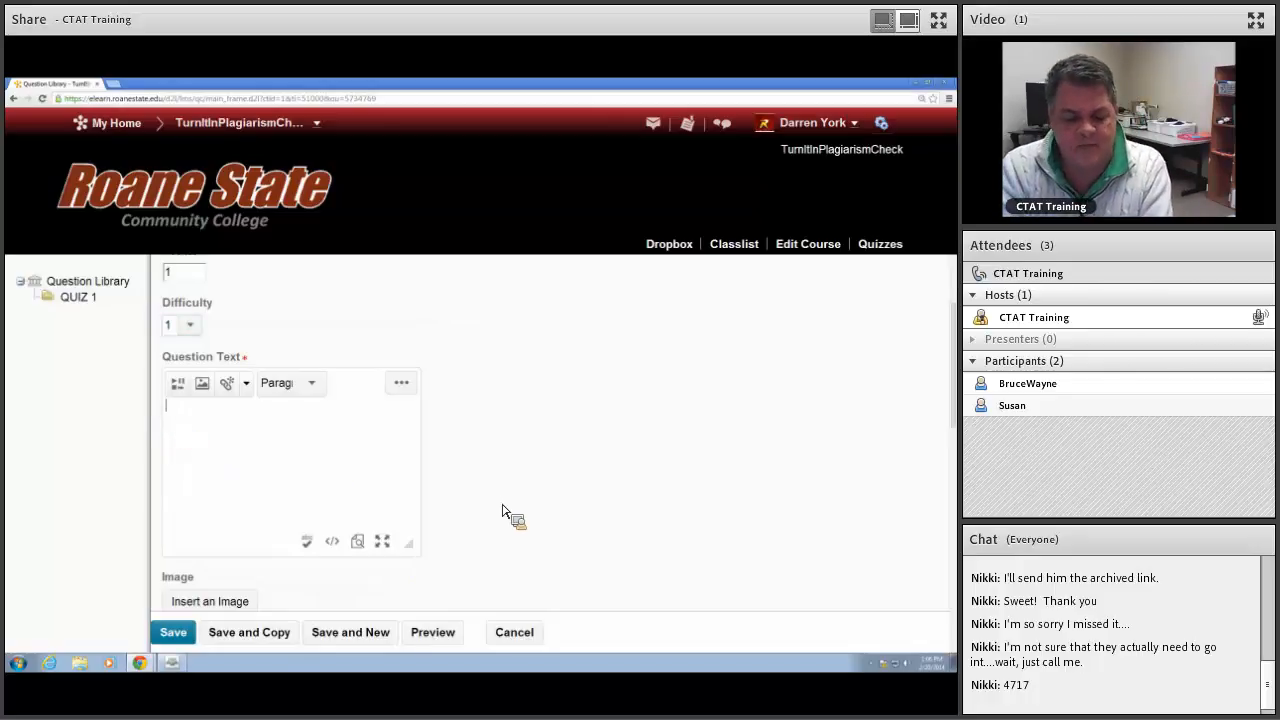
{"action": "type", "text": "Fre"}
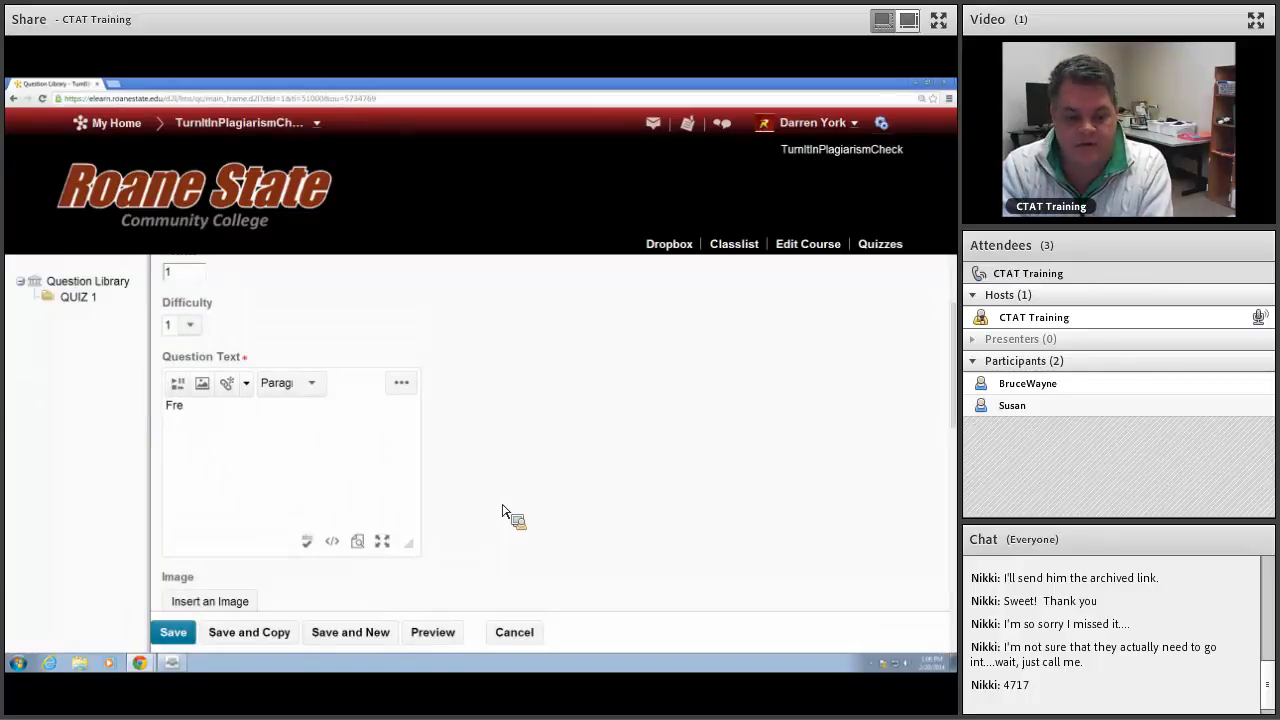
{"action": "type", "text": "ud was a cognitive psychologist."}
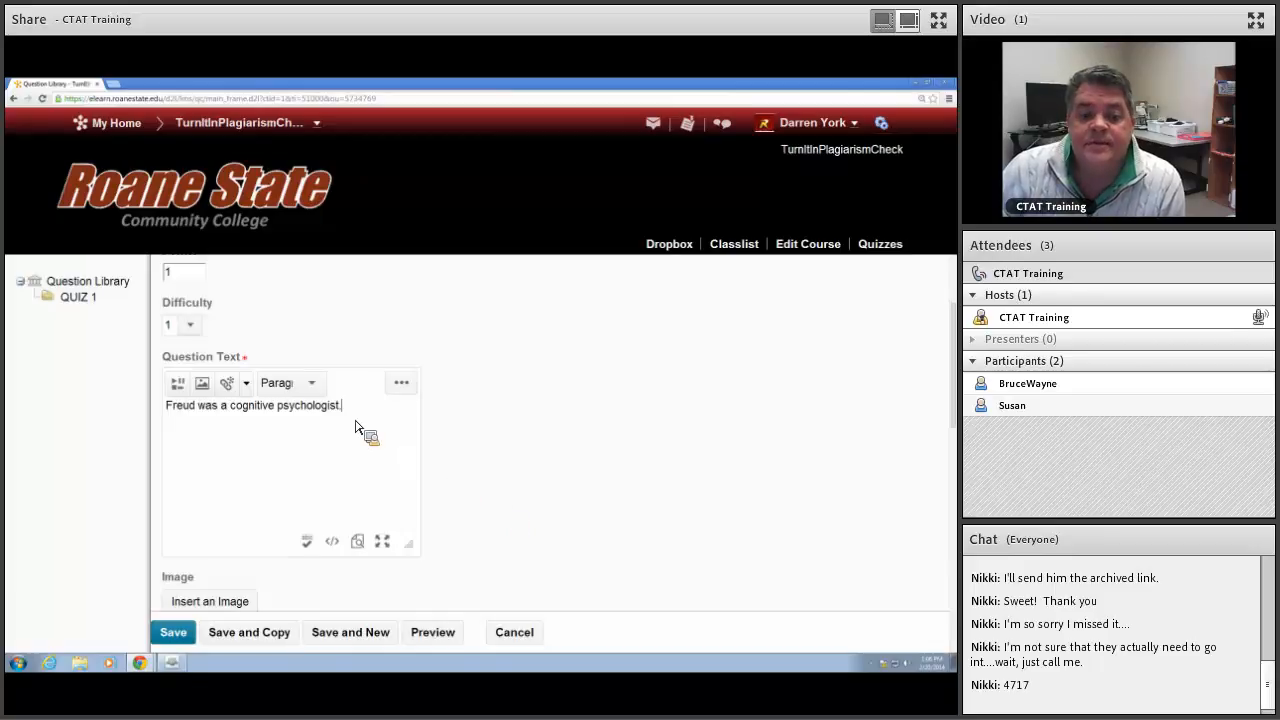
Step: Enlarge the question text editor box of the true or false question
{"action": "left_click_drag", "start_coordinate": [354, 415], "coordinate": [109, 417]}
{"action": "right_click", "coordinate": [272, 418]}
{"action": "left_click", "coordinate": [300, 456]}
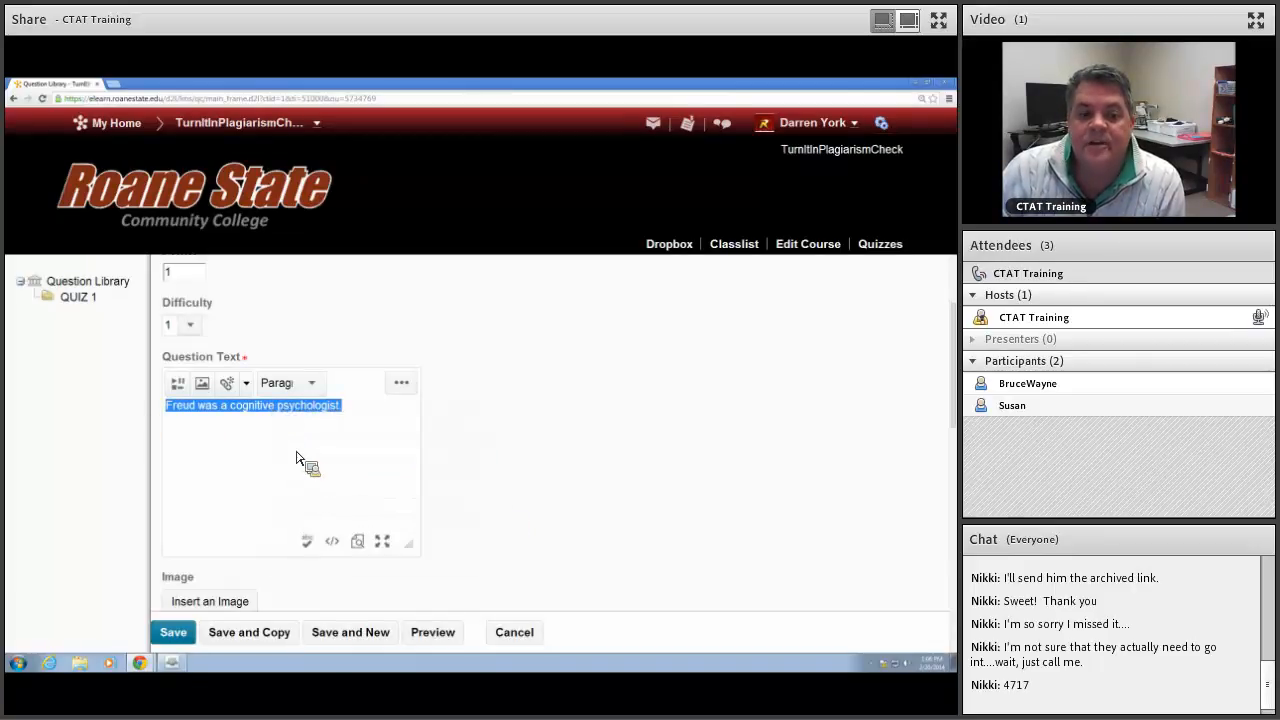
{"action": "left_click", "coordinate": [282, 444]}
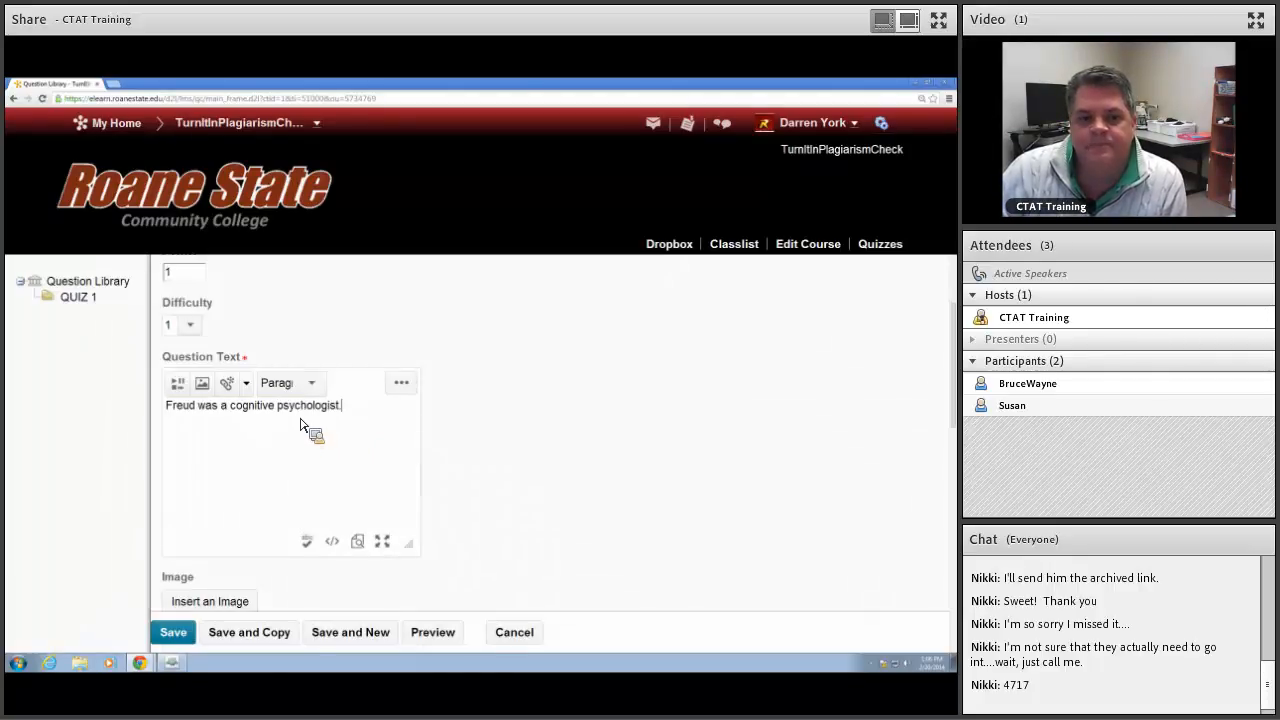
{"action": "left_click_drag", "start_coordinate": [410, 545], "coordinate": [500, 557]}
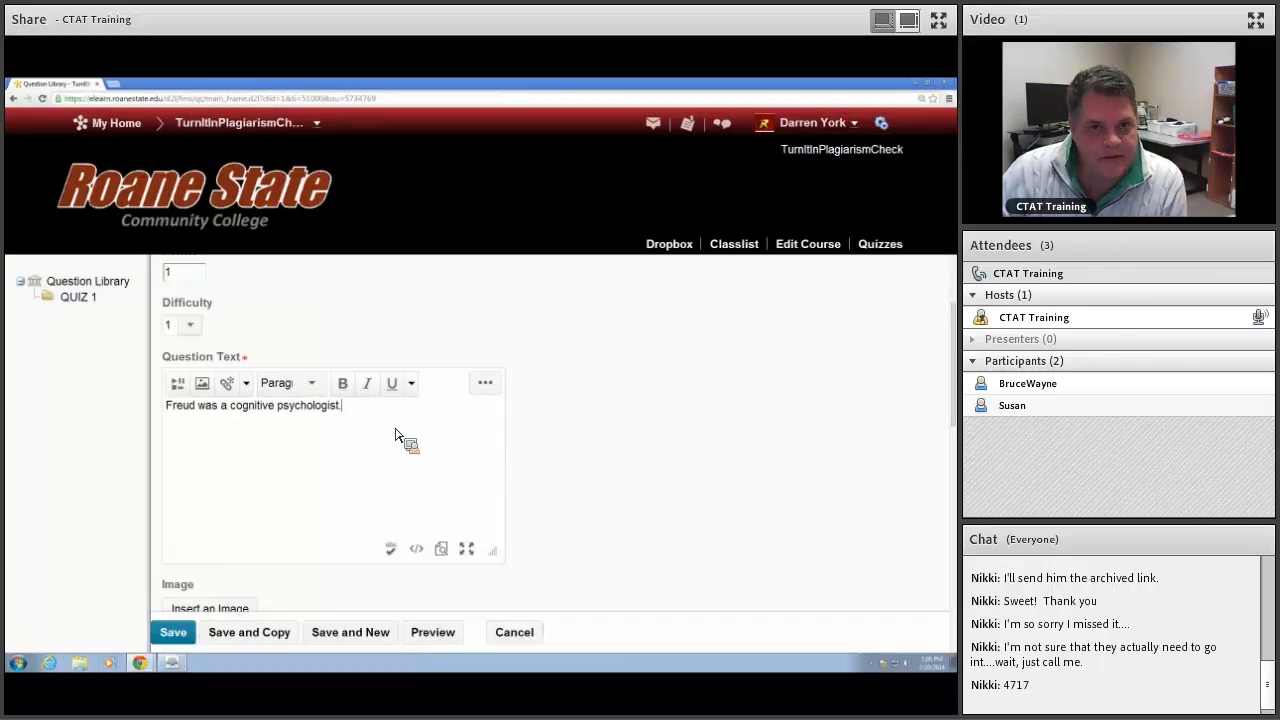
Step: Set the weight of the False answer to 100 percent
{"action": "scroll", "coordinate": [370, 425], "scroll_direction": "down", "scroll_amount": 1}
{"action": "scroll", "coordinate": [368, 424], "scroll_direction": "down", "scroll_amount": 2}
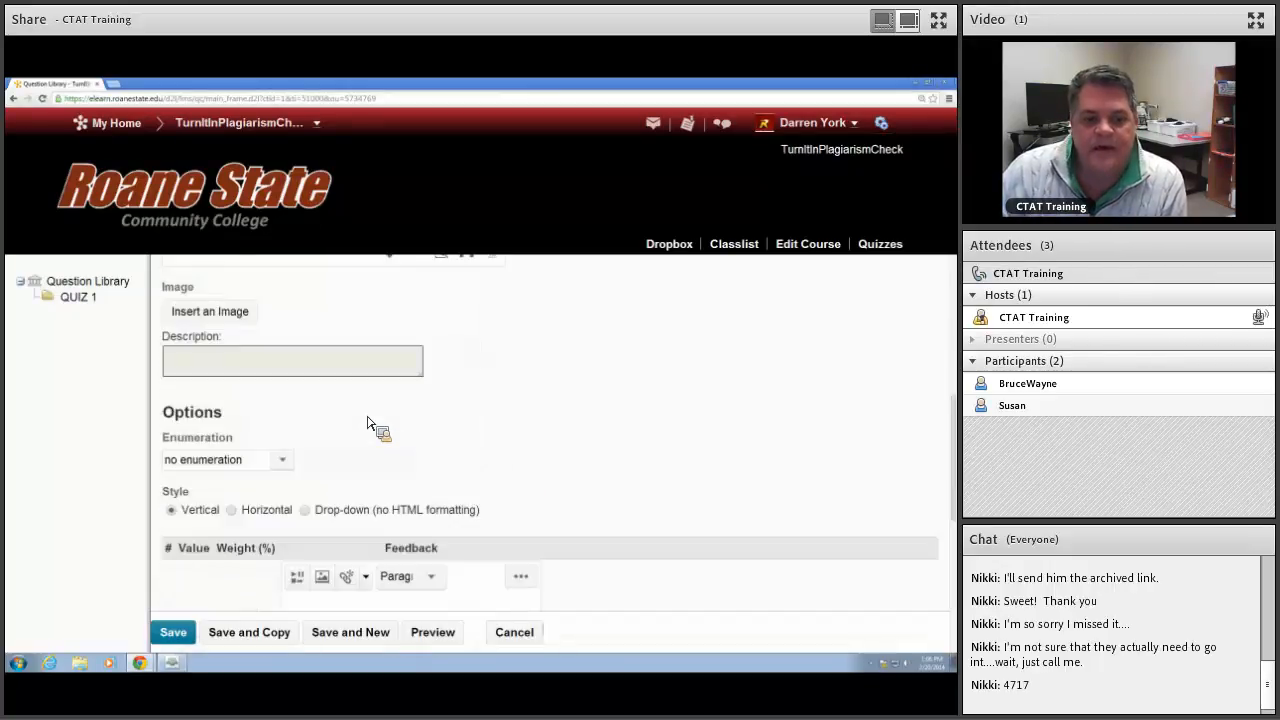
{"action": "scroll", "coordinate": [368, 425], "scroll_direction": "down", "scroll_amount": 1}
{"action": "scroll", "coordinate": [368, 425], "scroll_direction": "down", "scroll_amount": 1}
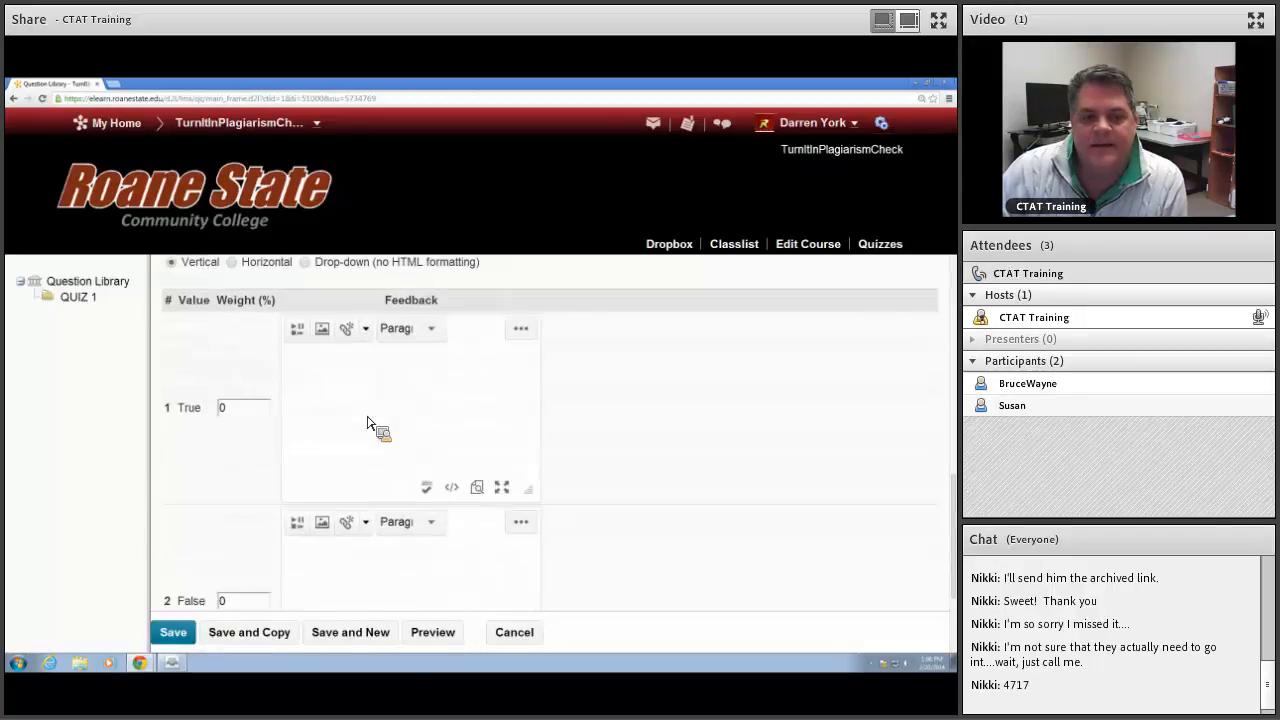
{"action": "scroll", "coordinate": [368, 425], "scroll_direction": "down", "scroll_amount": 1}
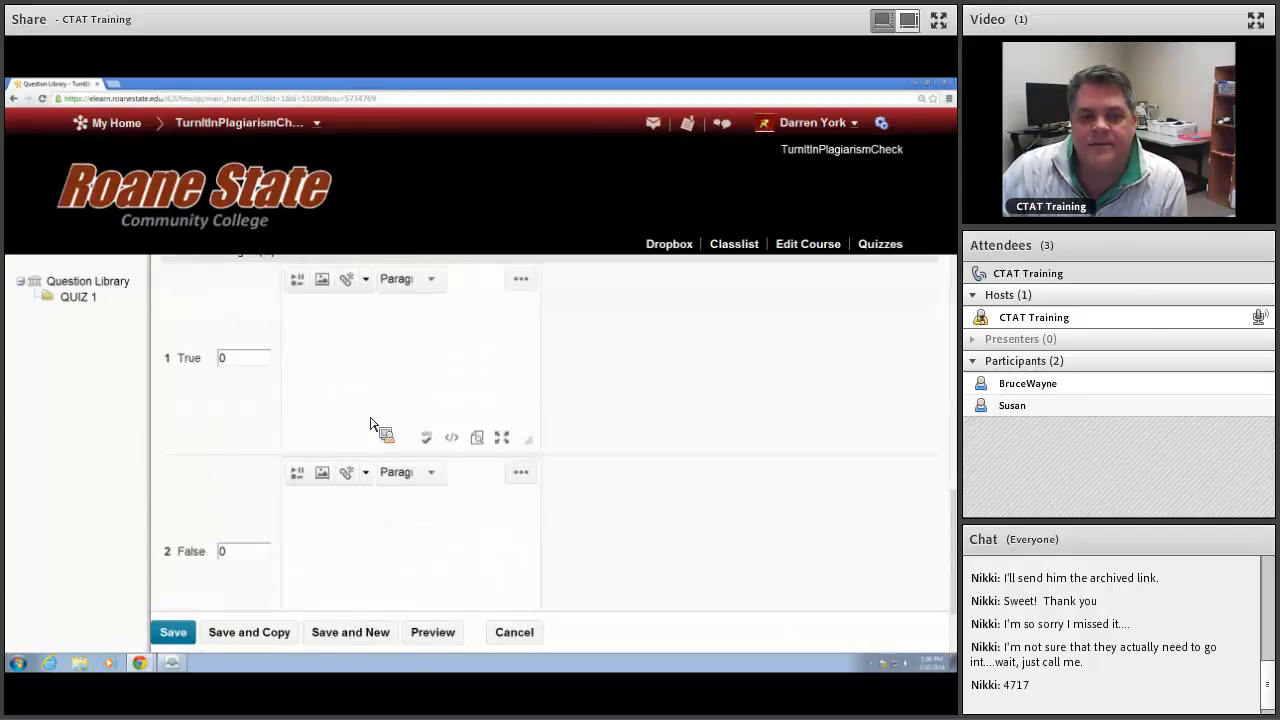
{"action": "double_click", "coordinate": [242, 552]}
{"action": "type", "text": "100"}
{"action": "scroll", "coordinate": [530, 530], "scroll_direction": "down", "scroll_amount": 2}
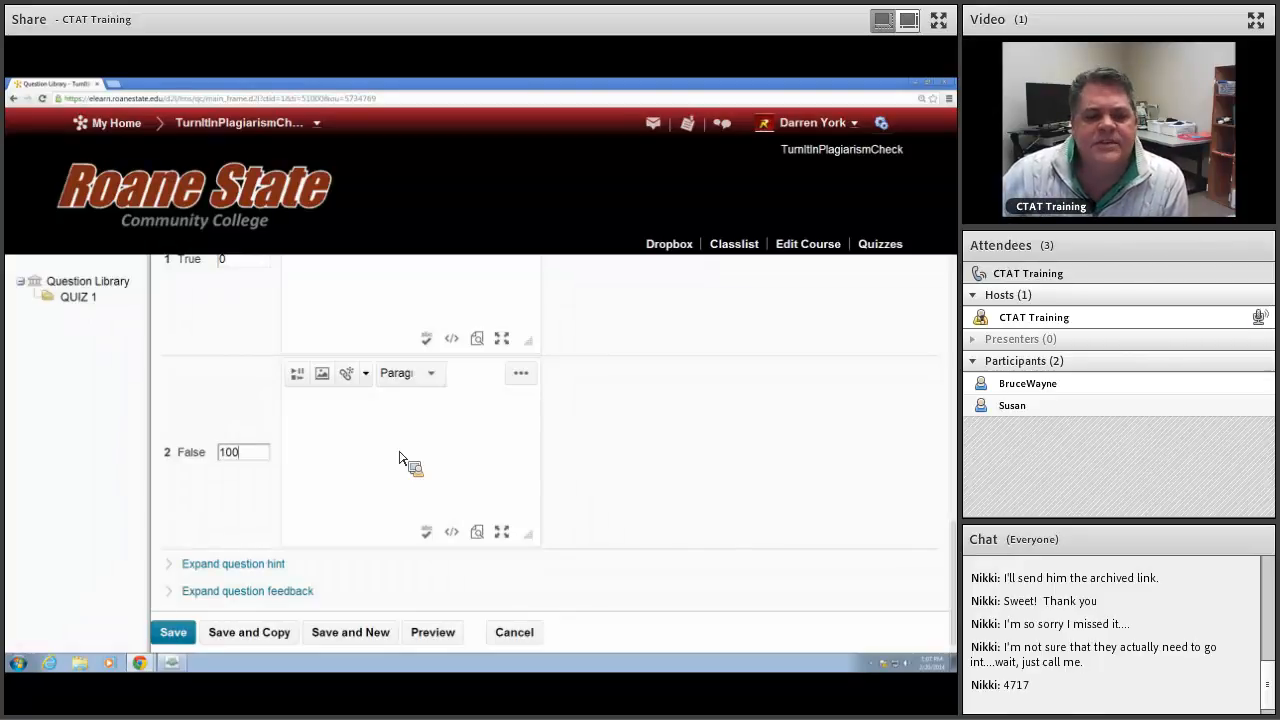
Step: Save the true or false question and return to the QUIZ 1 section without adding another one
{"action": "left_click_drag", "start_coordinate": [253, 452], "coordinate": [202, 456]}
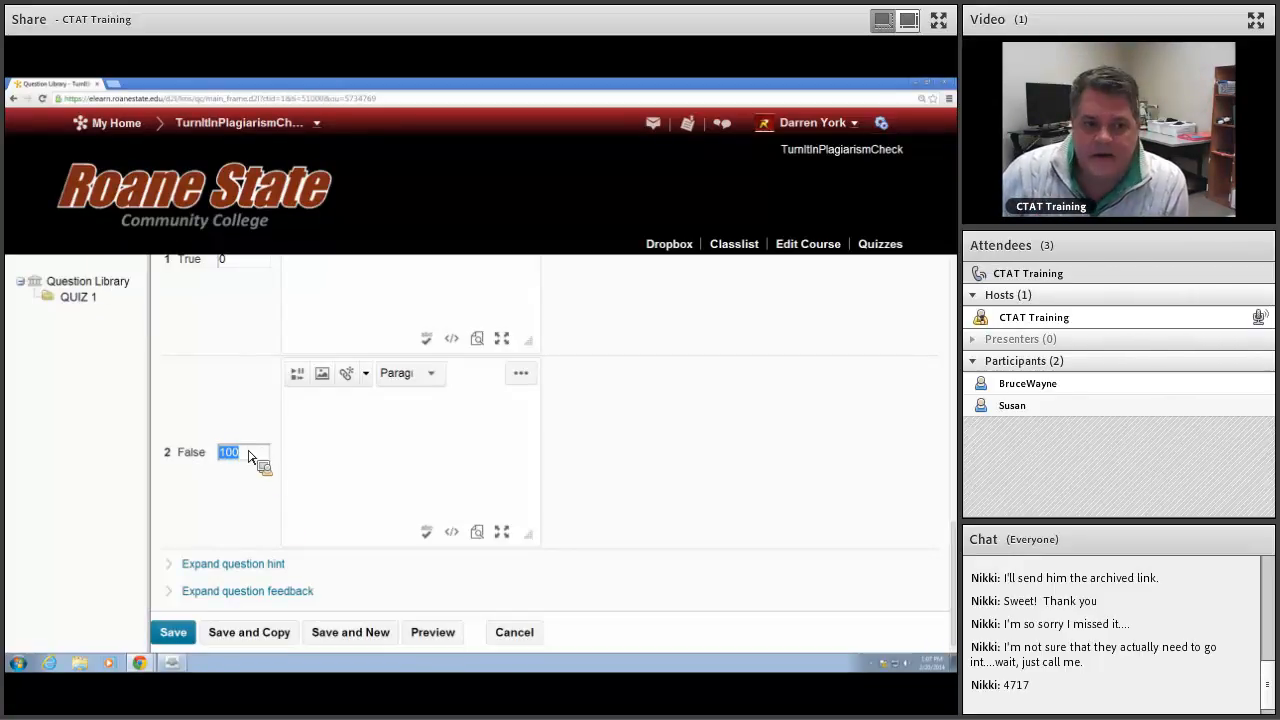
{"action": "scroll", "coordinate": [268, 452], "scroll_direction": "up", "scroll_amount": 2}
{"action": "scroll", "coordinate": [218, 368], "scroll_direction": "down", "scroll_amount": 1}
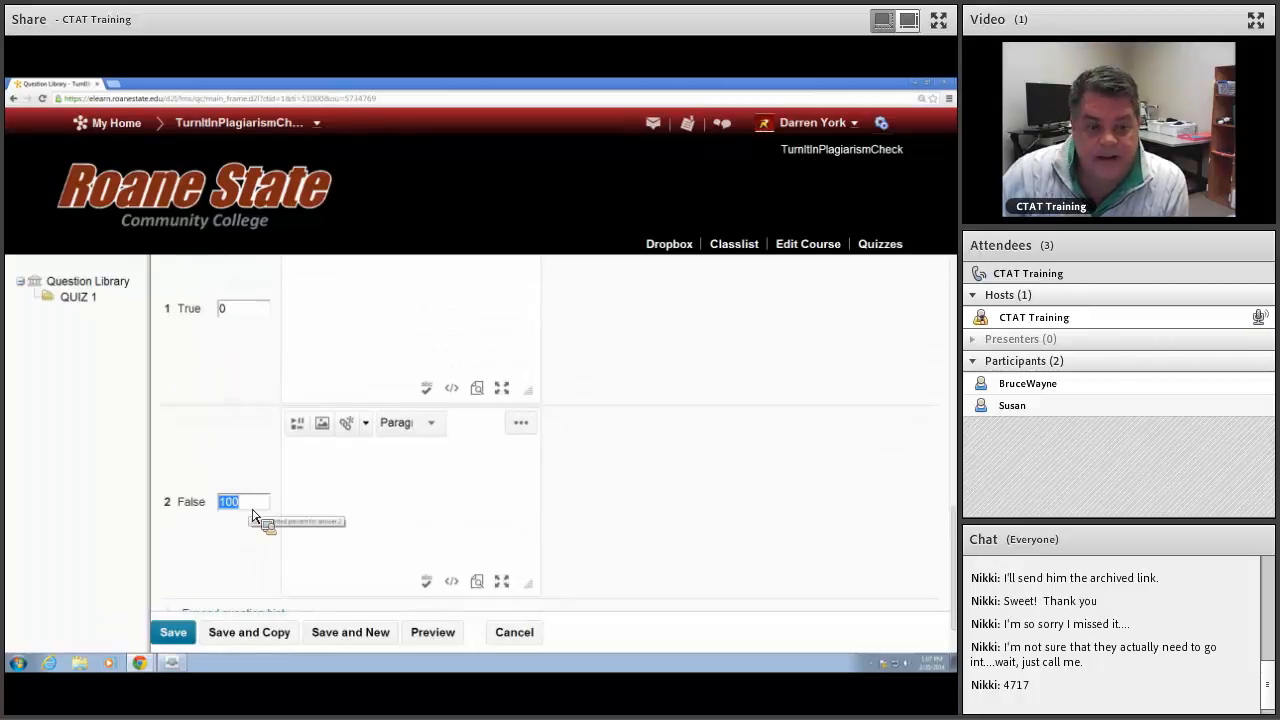
{"action": "scroll", "coordinate": [254, 515], "scroll_direction": "down", "scroll_amount": 1}
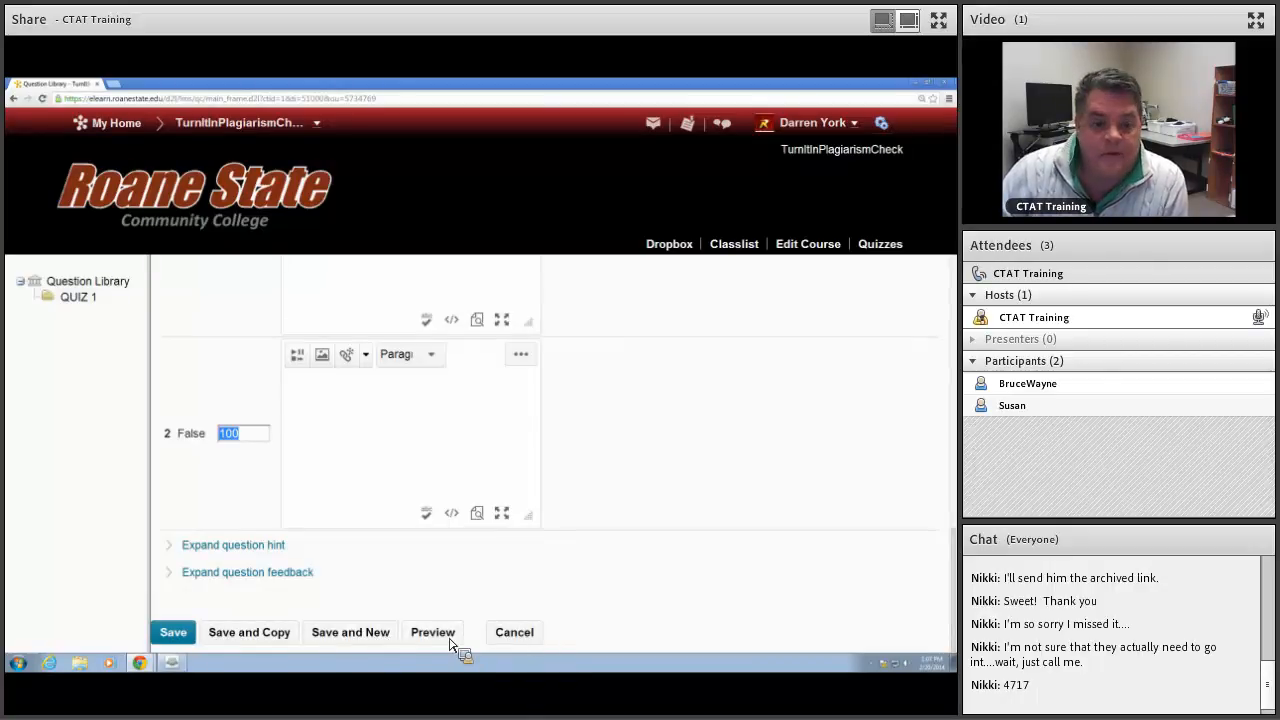
{"action": "left_click", "coordinate": [345, 632]}
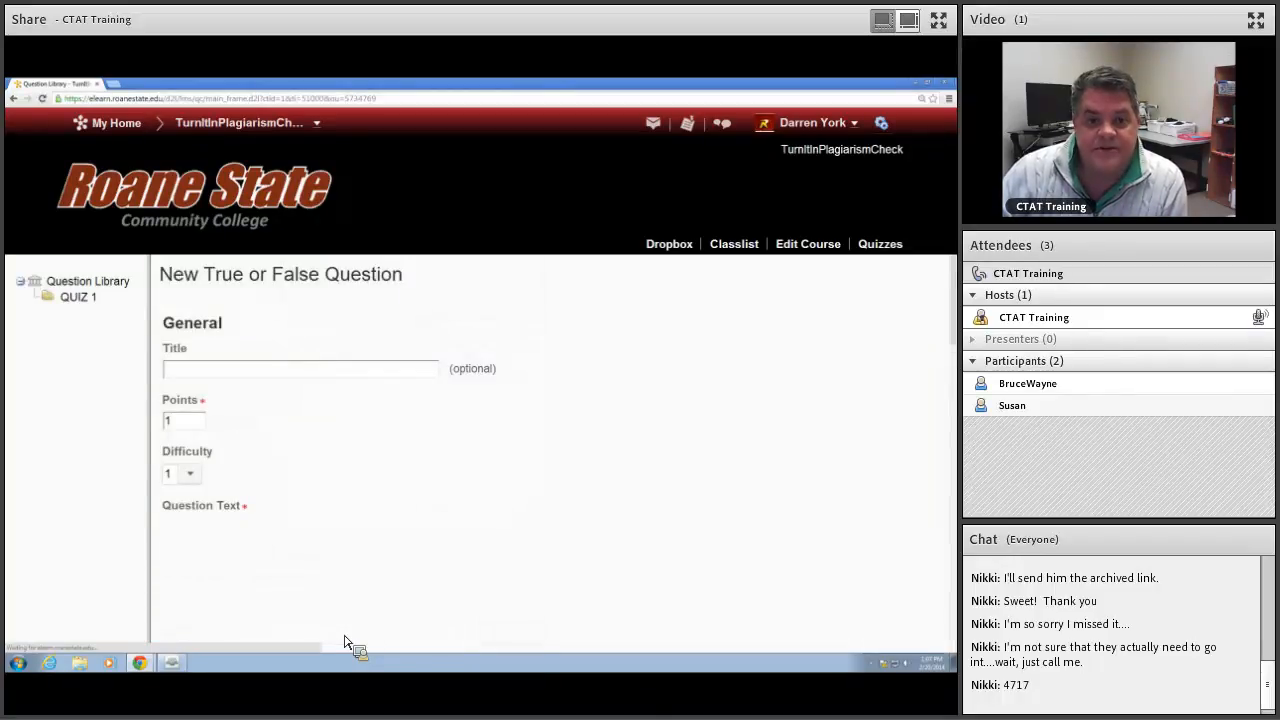
{"action": "scroll", "coordinate": [390, 535], "scroll_direction": "down", "scroll_amount": 3}
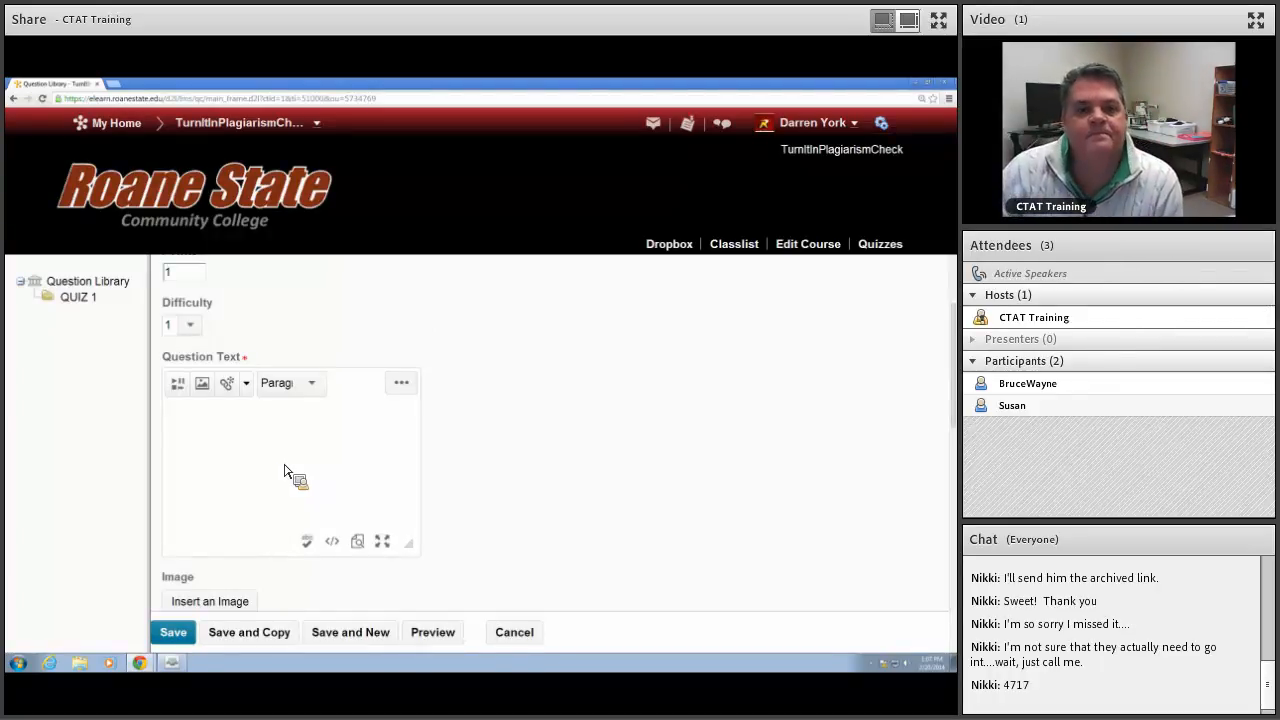
{"action": "left_click", "coordinate": [507, 636]}
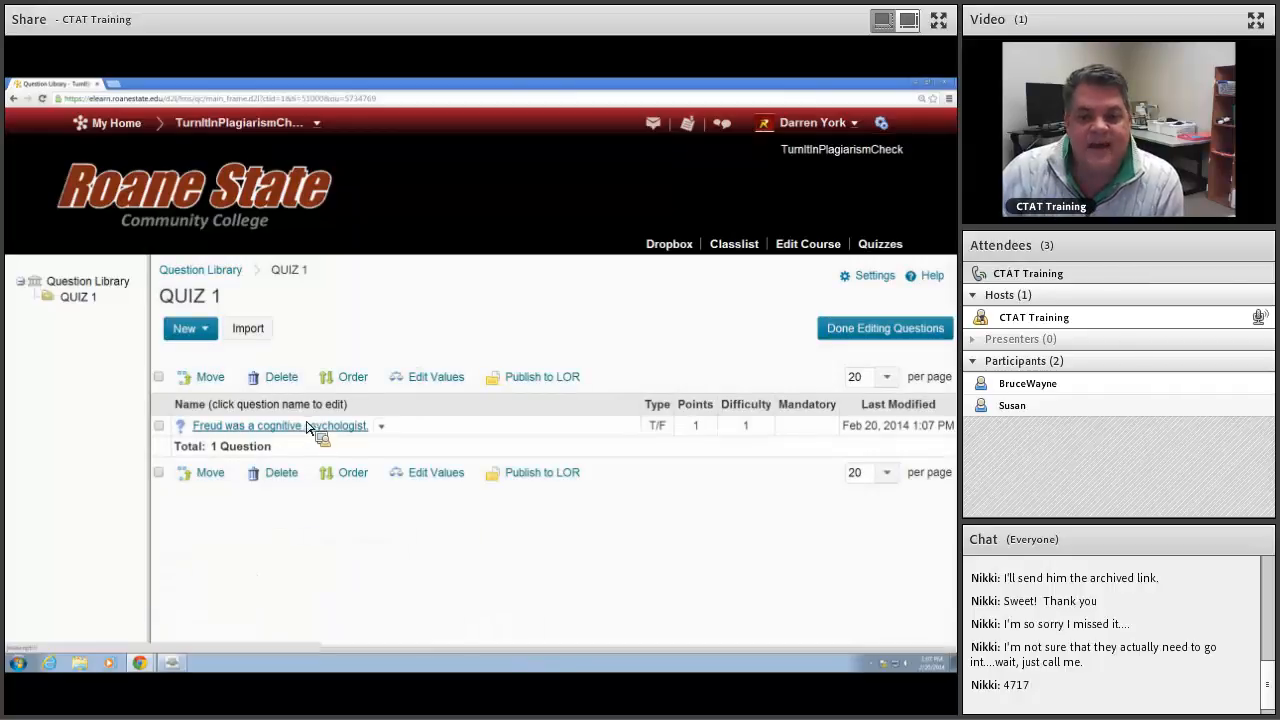
Step: Preview the Freud question as it appears when taken and graded, and return to the QUIZ 1 section
{"action": "left_click", "coordinate": [381, 426]}
{"action": "left_click", "coordinate": [417, 463]}
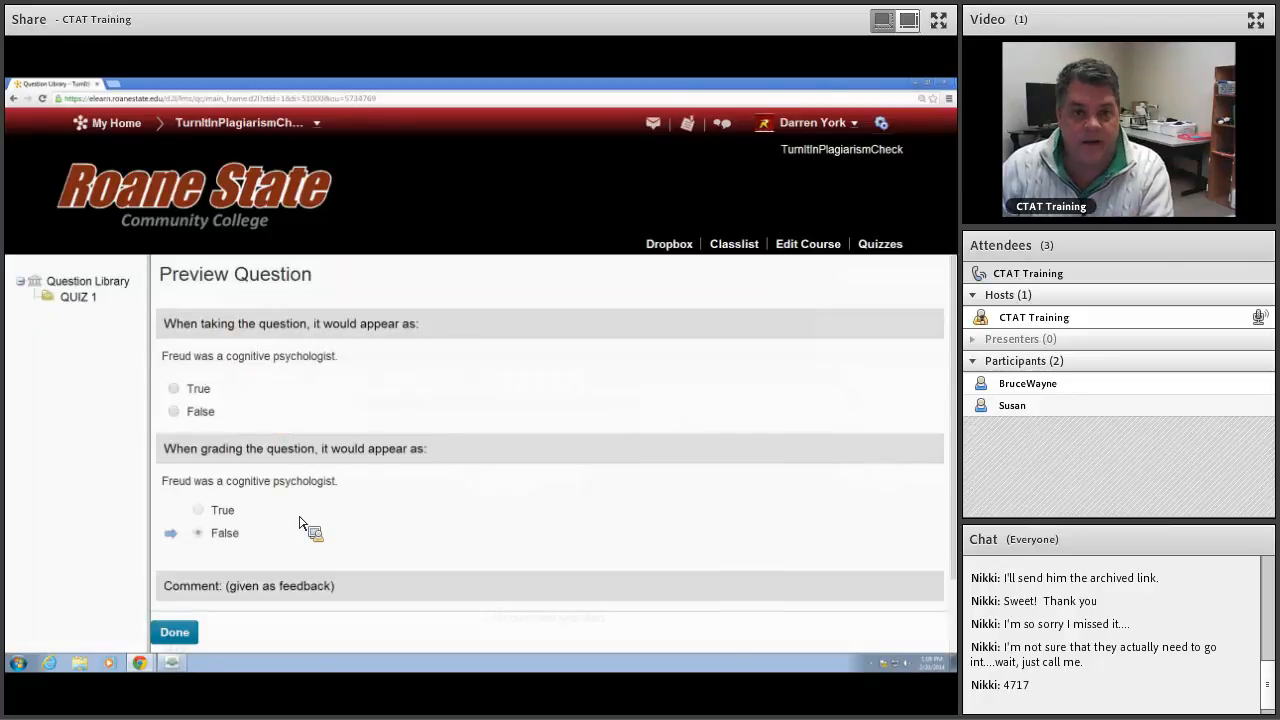
{"action": "left_click", "coordinate": [175, 633]}
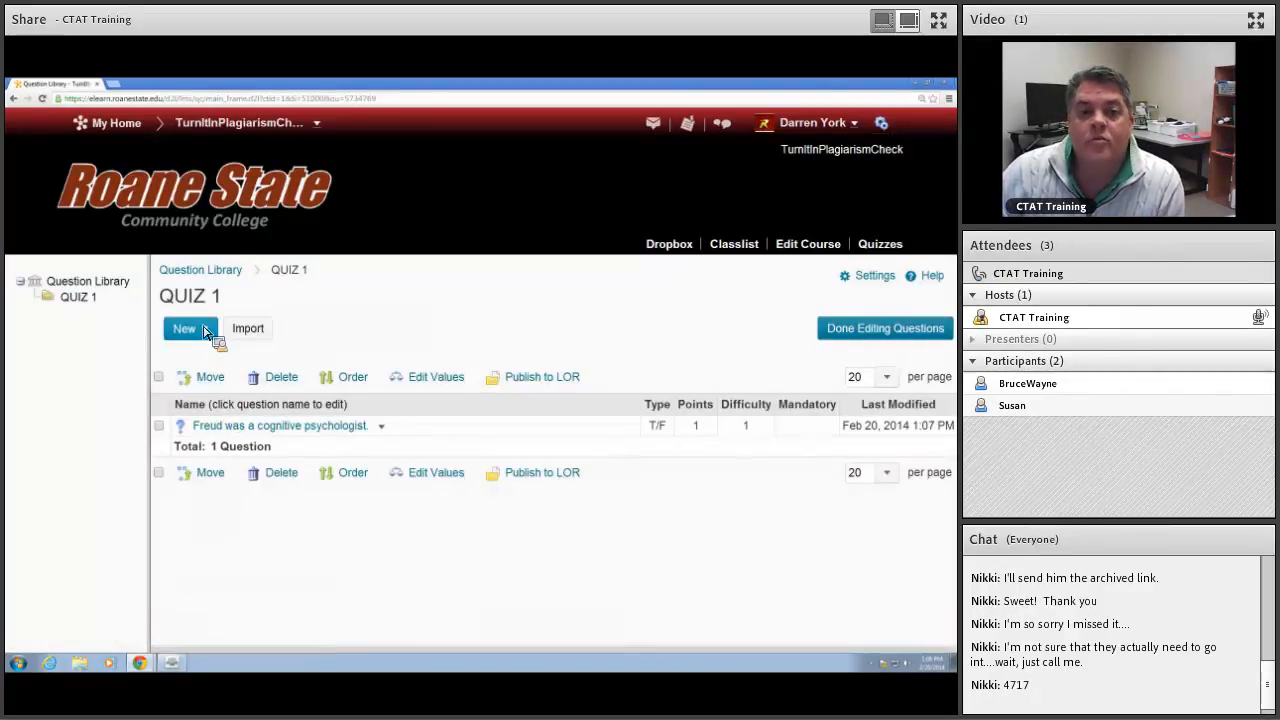
Step: Create a new multiple choice question in QUIZ 1 with the question text "Freud believed in _______ mind."
{"action": "left_click", "coordinate": [205, 333]}
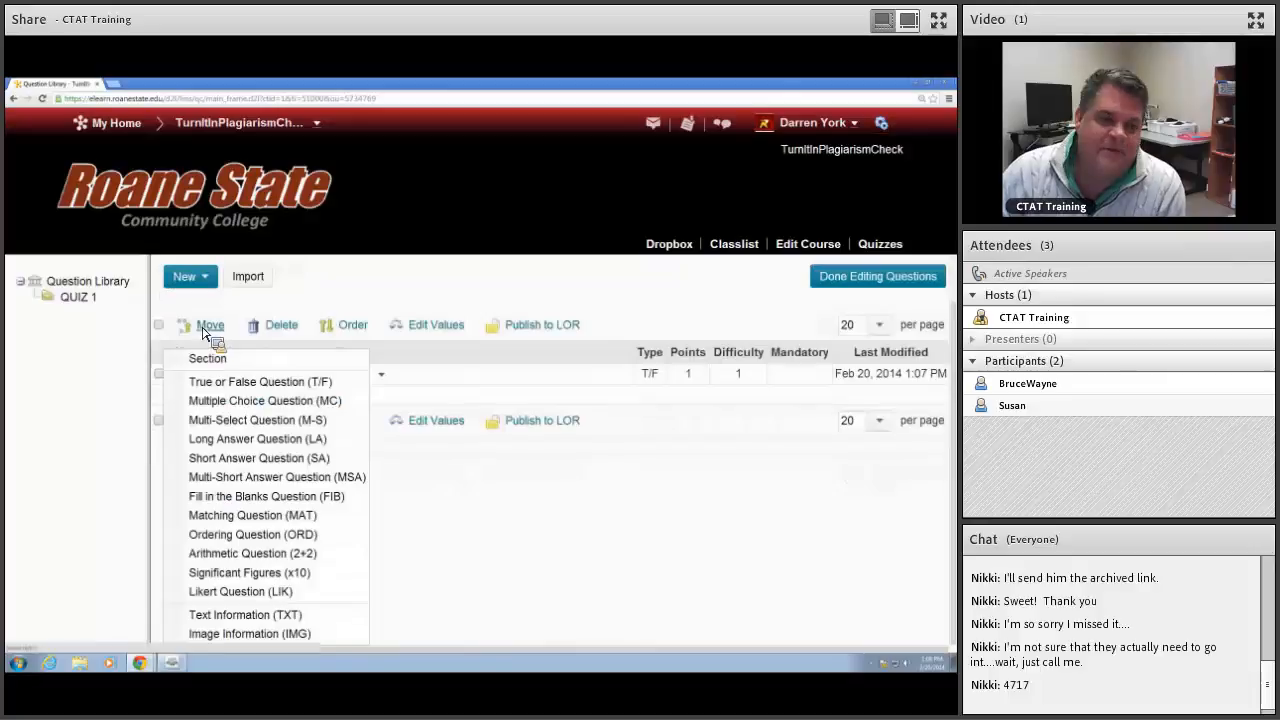
{"action": "left_click", "coordinate": [212, 400]}
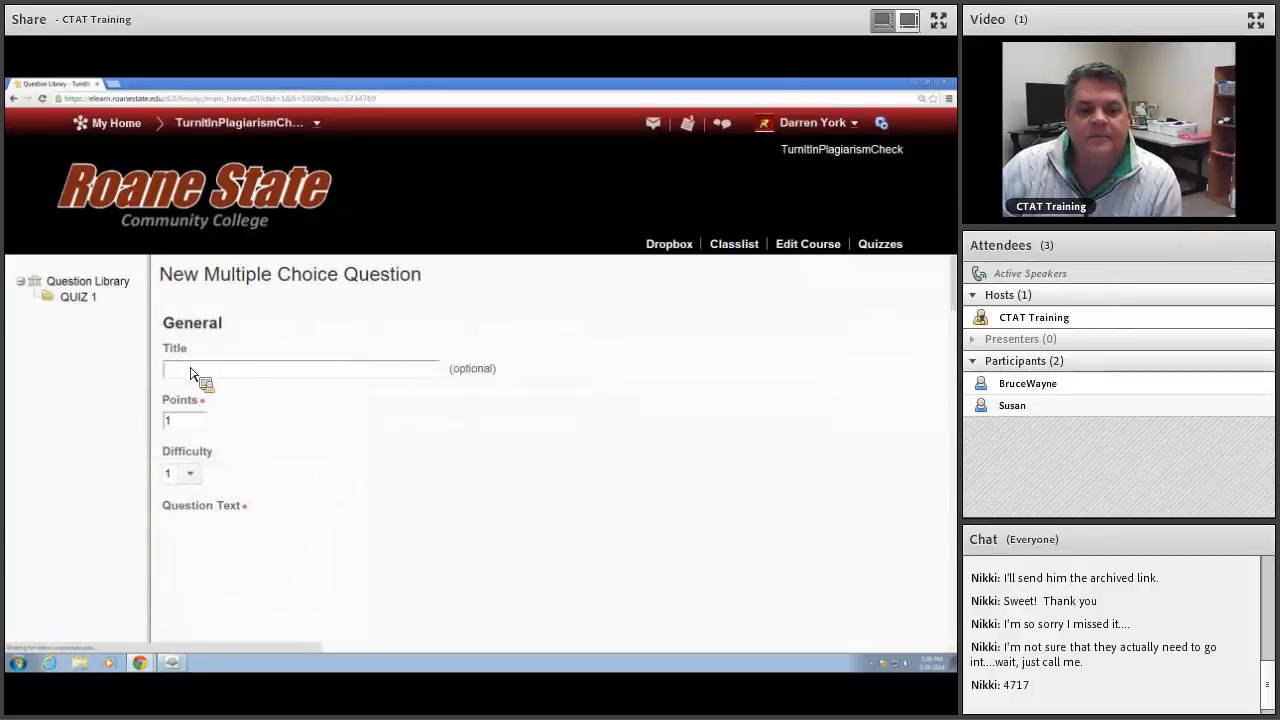
{"action": "scroll", "coordinate": [289, 388], "scroll_direction": "down", "scroll_amount": 2}
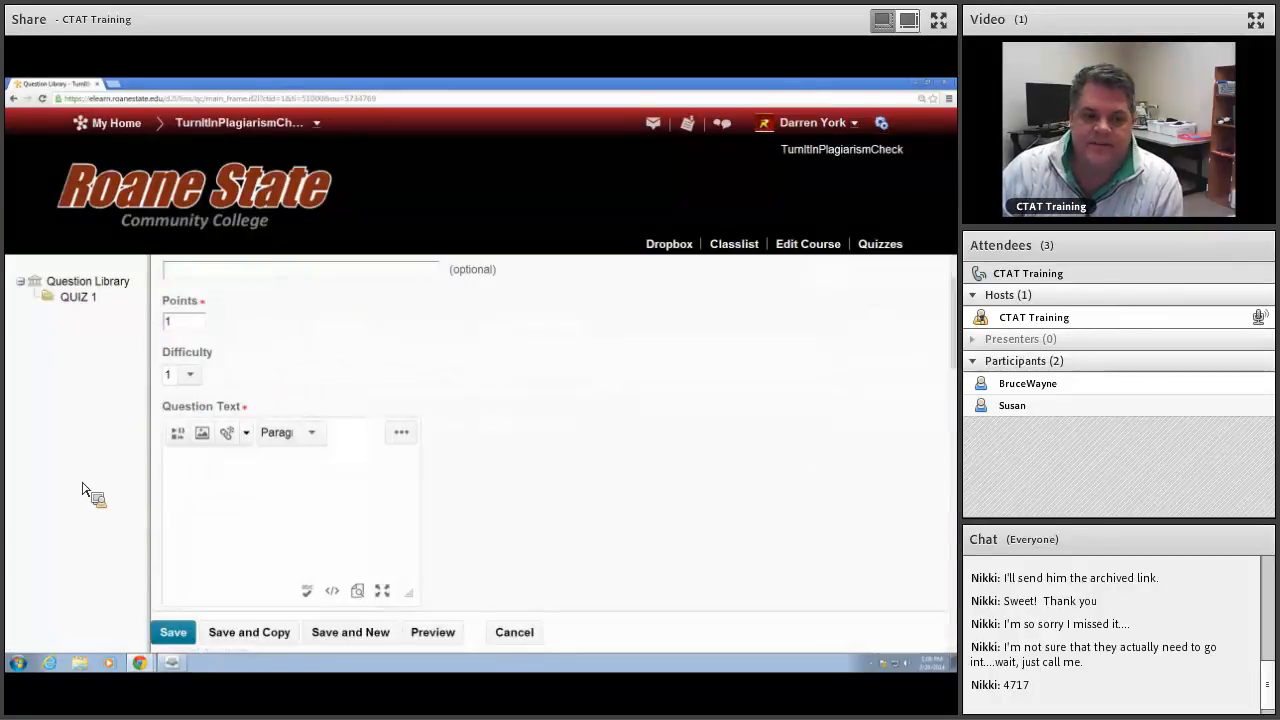
{"action": "scroll", "coordinate": [322, 450], "scroll_direction": "down", "scroll_amount": 2}
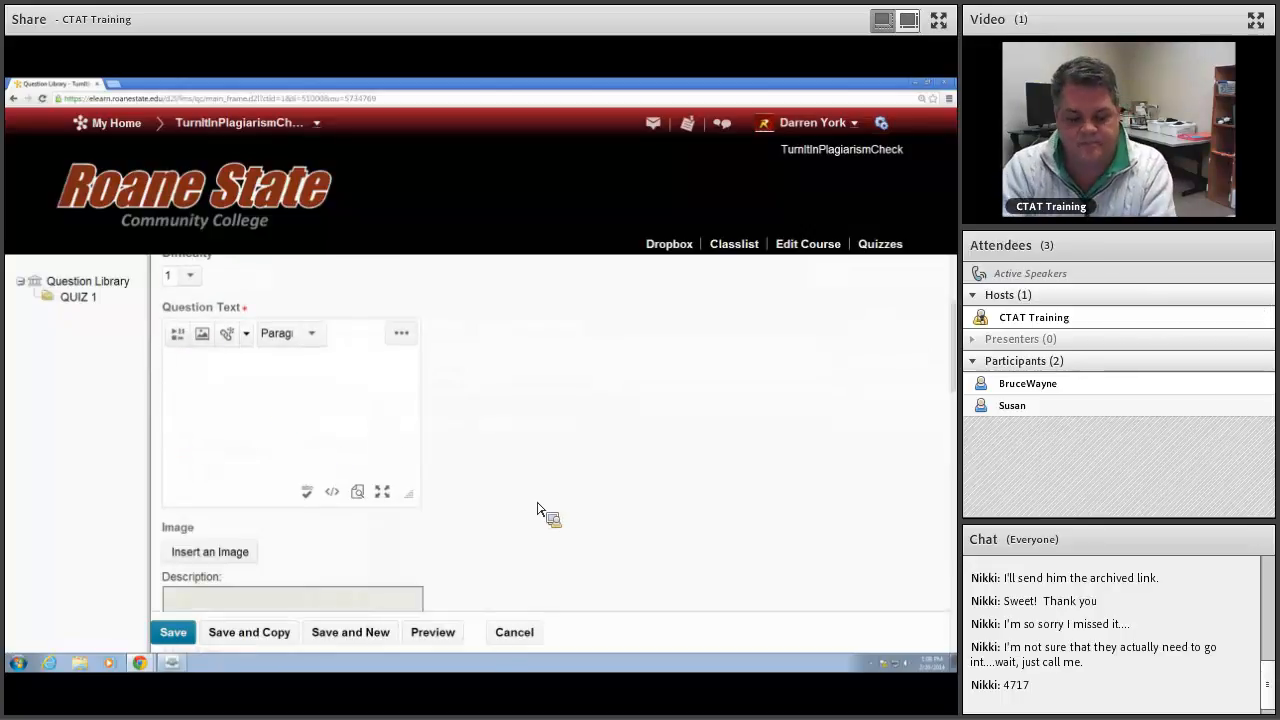
{"action": "type", "text": "Freu"}
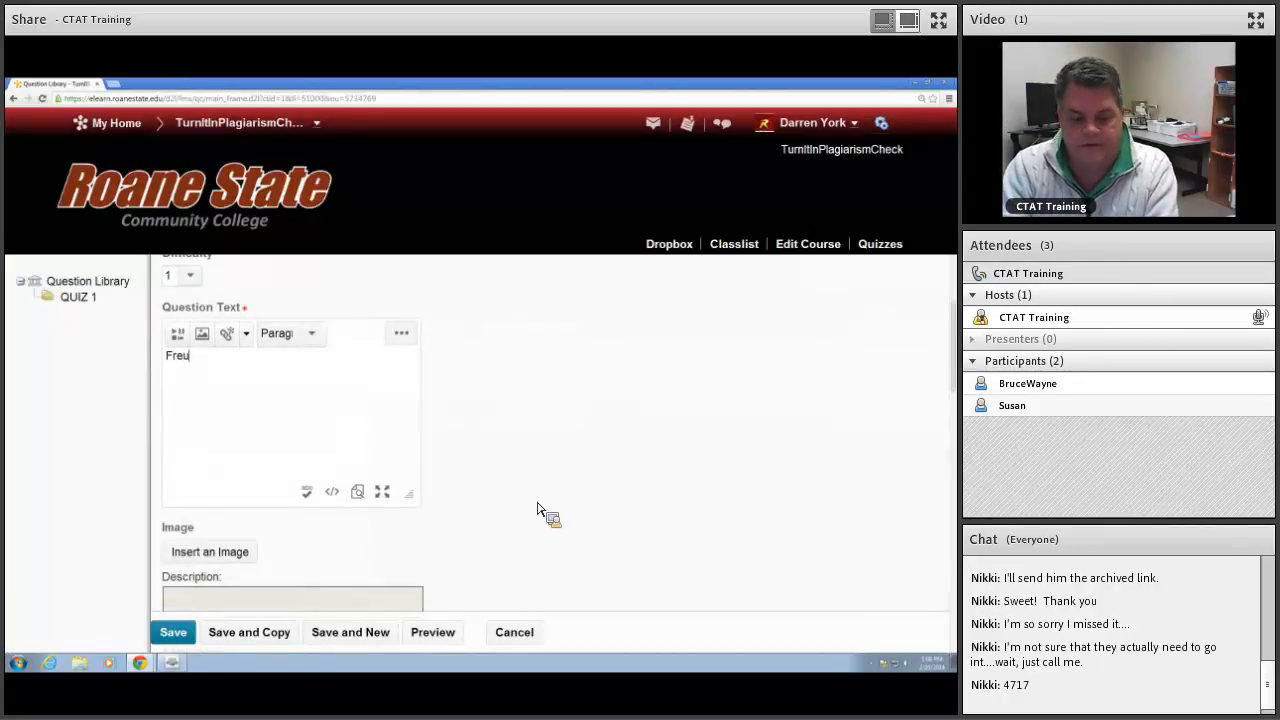
{"action": "type", "text": "d beli"}
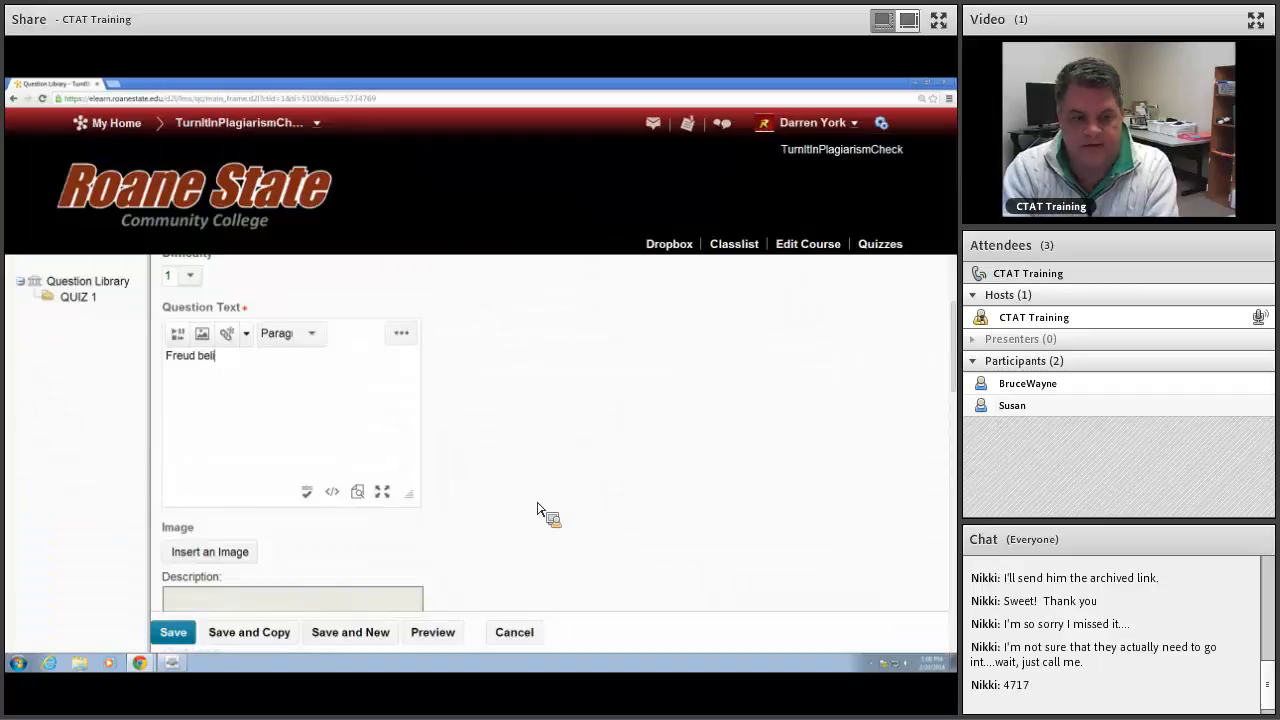
{"action": "type", "text": "eved in ________ mind."}
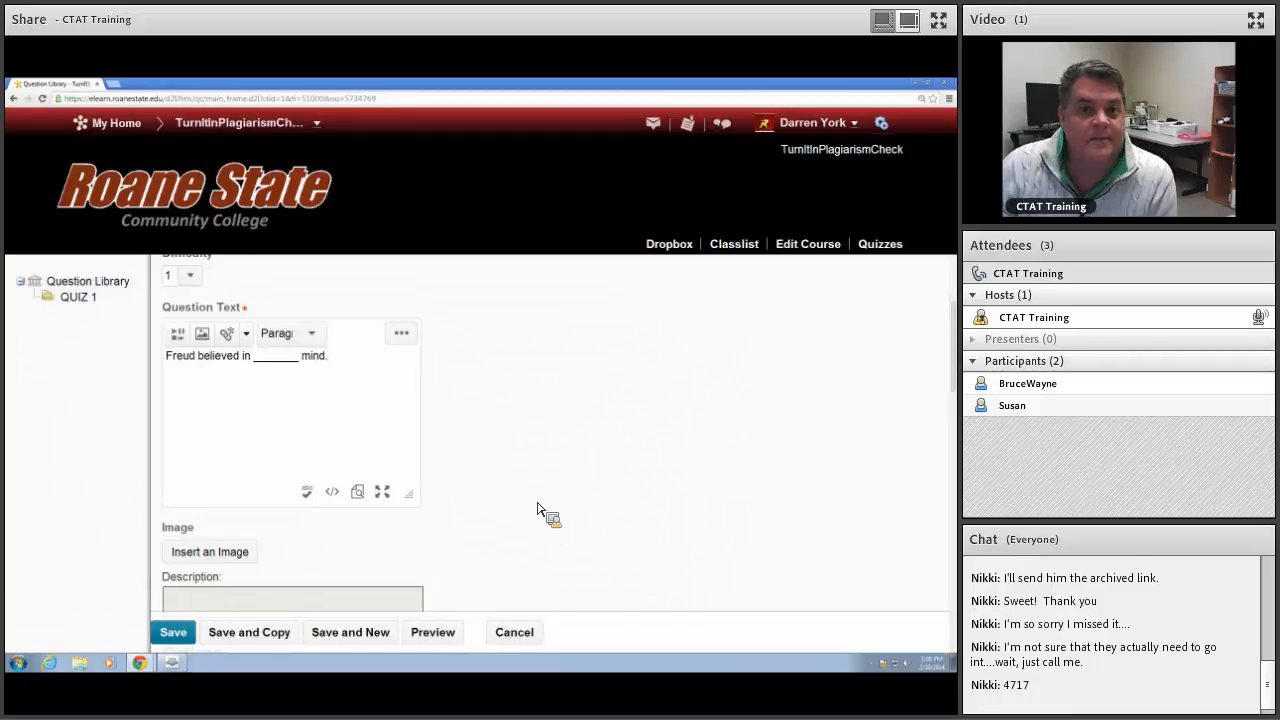
Step: Try to add one more answer option to the multiple choice question before filling in any answers
{"action": "scroll", "coordinate": [526, 446], "scroll_direction": "down", "scroll_amount": 4}
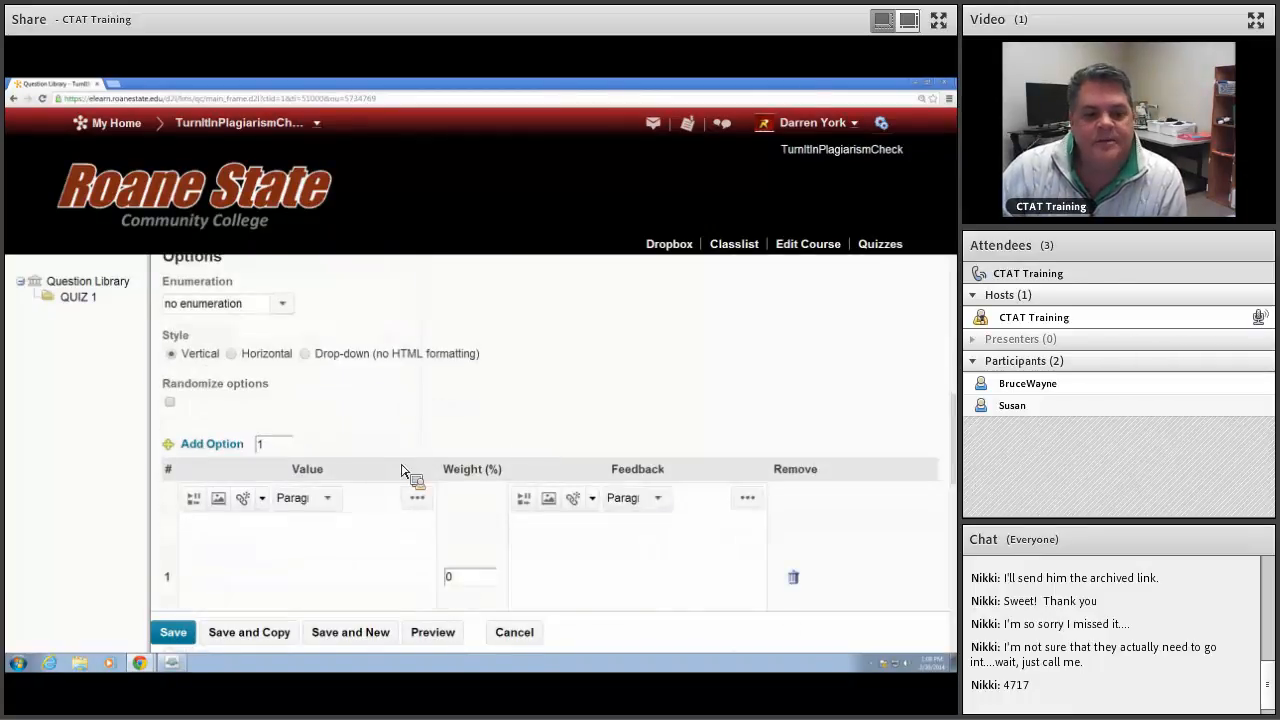
{"action": "scroll", "coordinate": [443, 457], "scroll_direction": "down", "scroll_amount": 3}
{"action": "scroll", "coordinate": [462, 408], "scroll_direction": "down", "scroll_amount": 5}
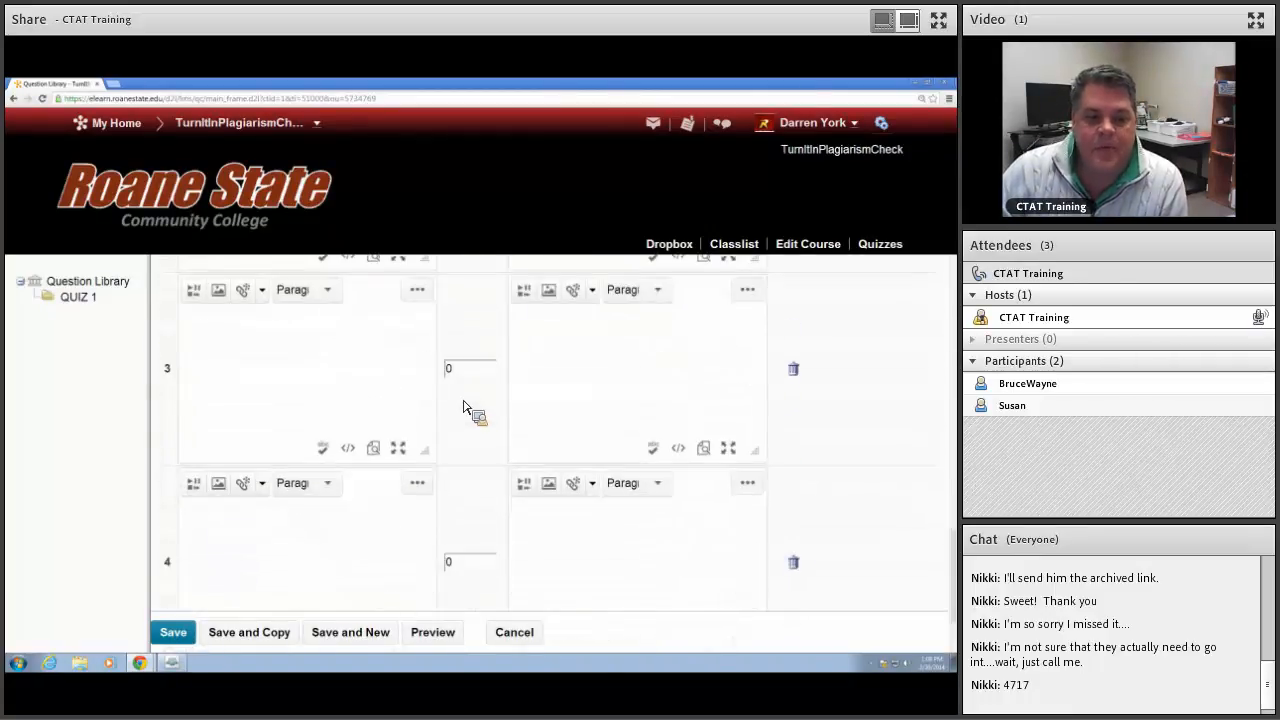
{"action": "scroll", "coordinate": [300, 445], "scroll_direction": "up", "scroll_amount": 3}
{"action": "scroll", "coordinate": [290, 437], "scroll_direction": "up", "scroll_amount": 4}
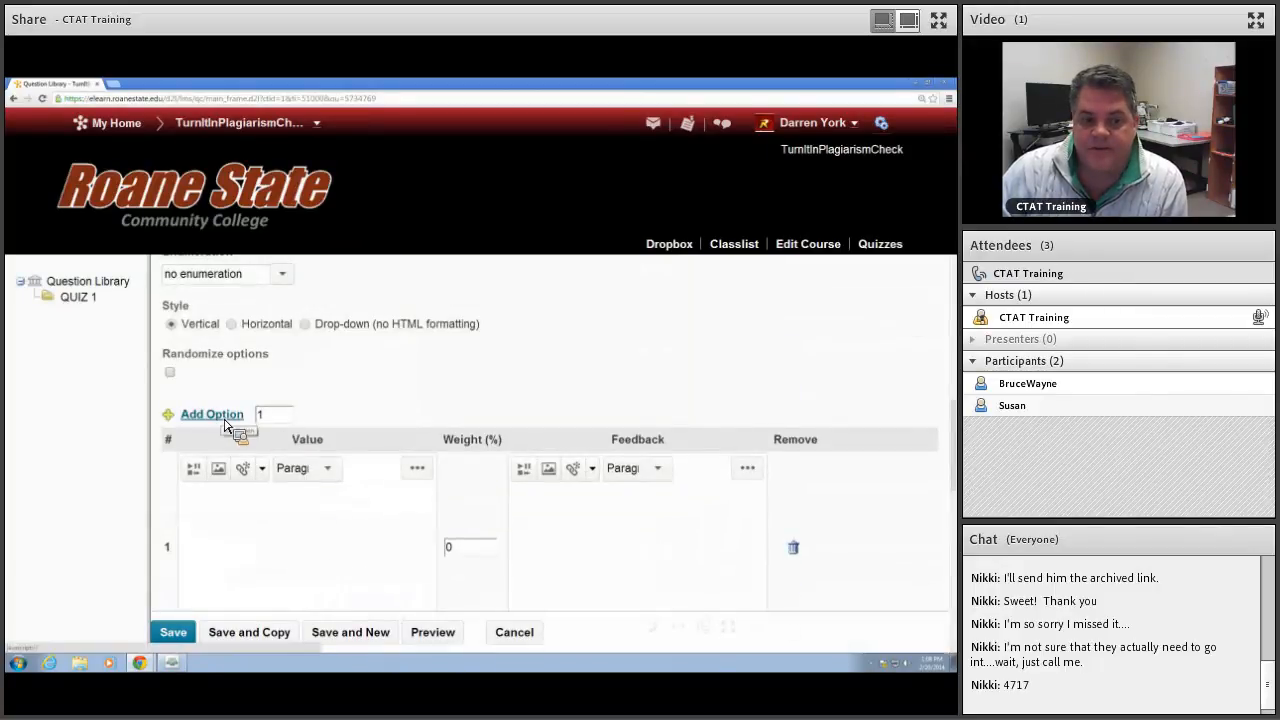
{"action": "double_click", "coordinate": [258, 416]}
{"action": "left_click", "coordinate": [219, 418]}
Step: Enter "unconscious" as the first answer option and set its weight to 100 percent
{"action": "scroll", "coordinate": [271, 434], "scroll_direction": "down", "scroll_amount": 10}
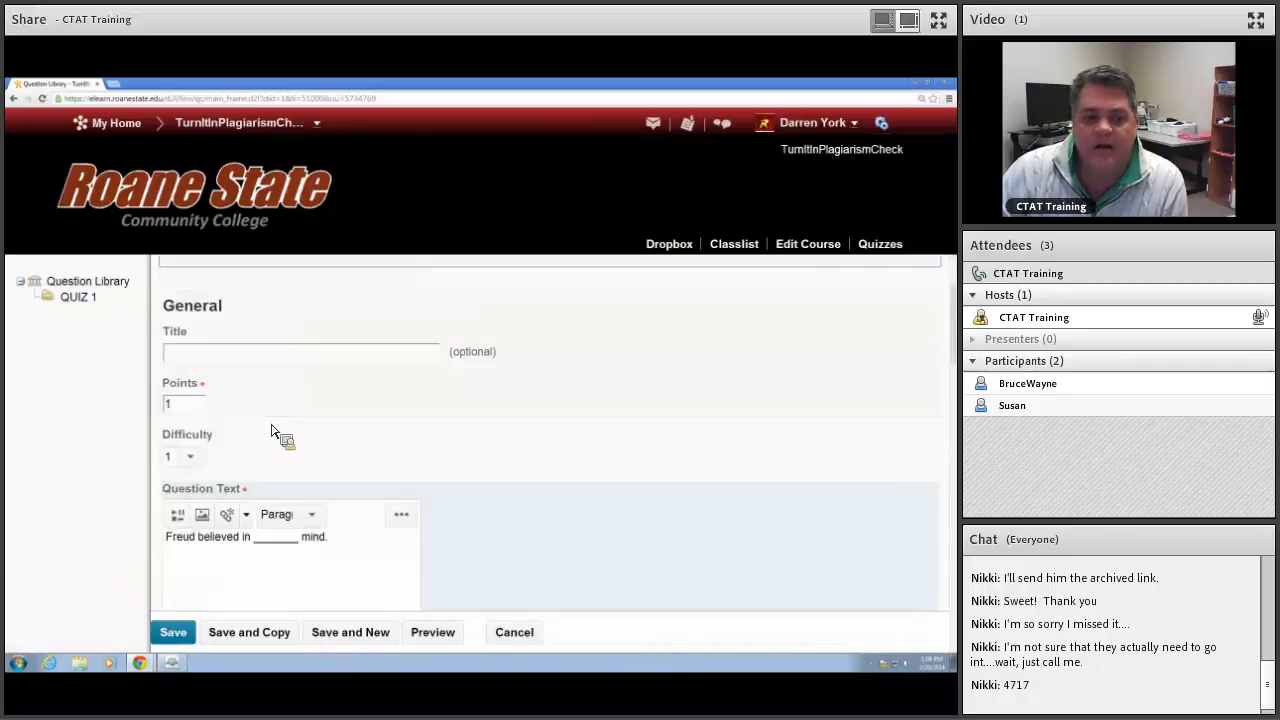
{"action": "scroll", "coordinate": [271, 426], "scroll_direction": "down", "scroll_amount": 3}
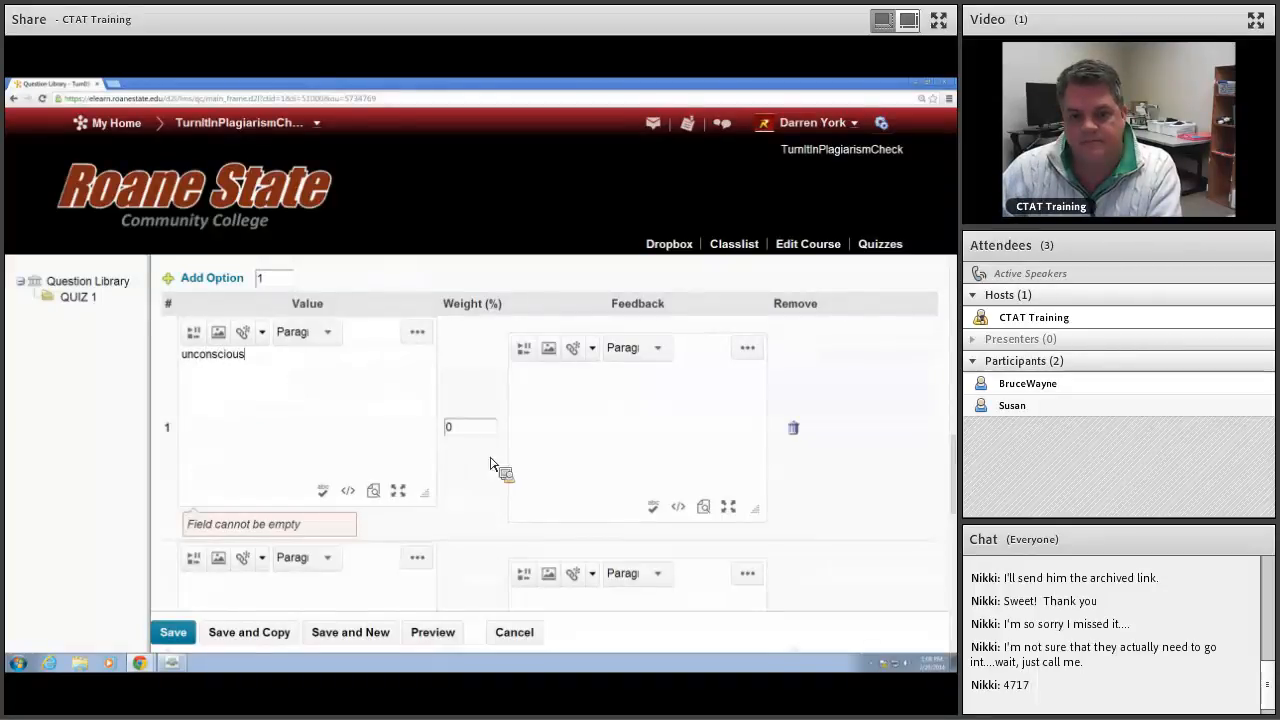
{"action": "double_click", "coordinate": [457, 428]}
{"action": "type", "text": "100"}
Step: Fill in the second, third and fourth answer options with "blank", "empty" and "old"
{"action": "scroll", "coordinate": [398, 415], "scroll_direction": "down", "scroll_amount": 2}
{"action": "left_click", "coordinate": [335, 434]}
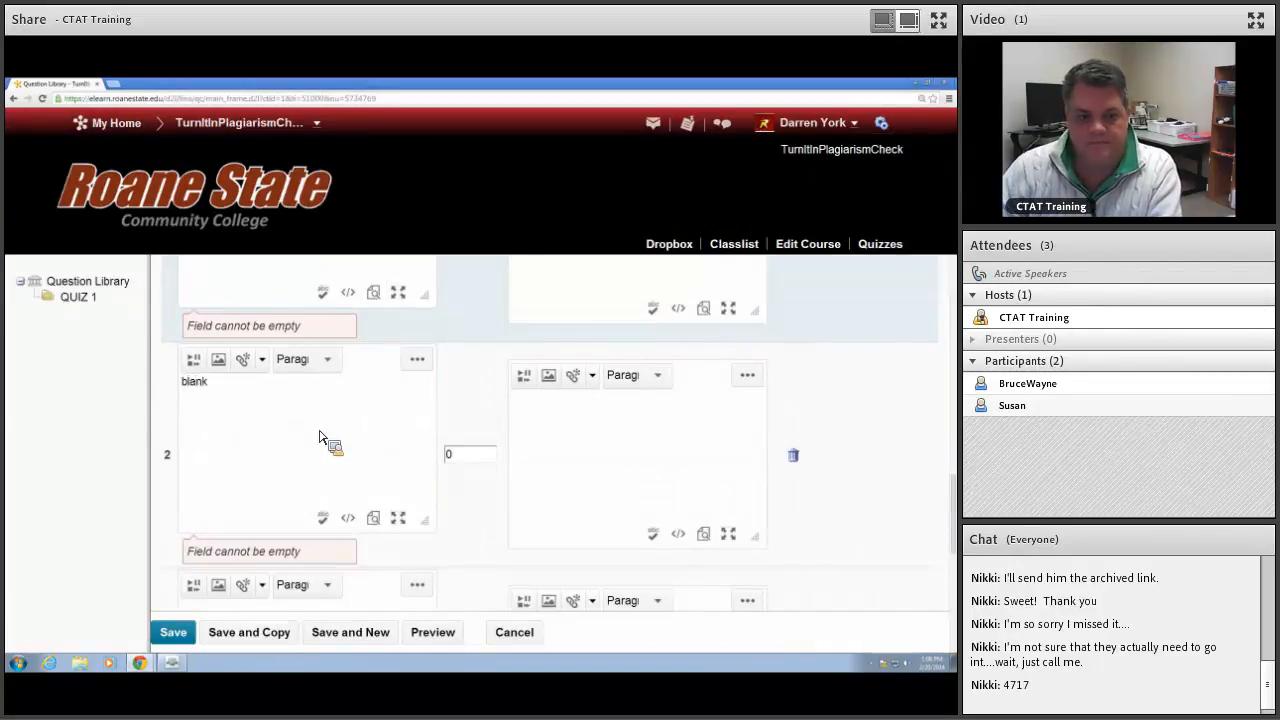
{"action": "scroll", "coordinate": [400, 480], "scroll_direction": "down", "scroll_amount": 2}
{"action": "left_click", "coordinate": [294, 413]}
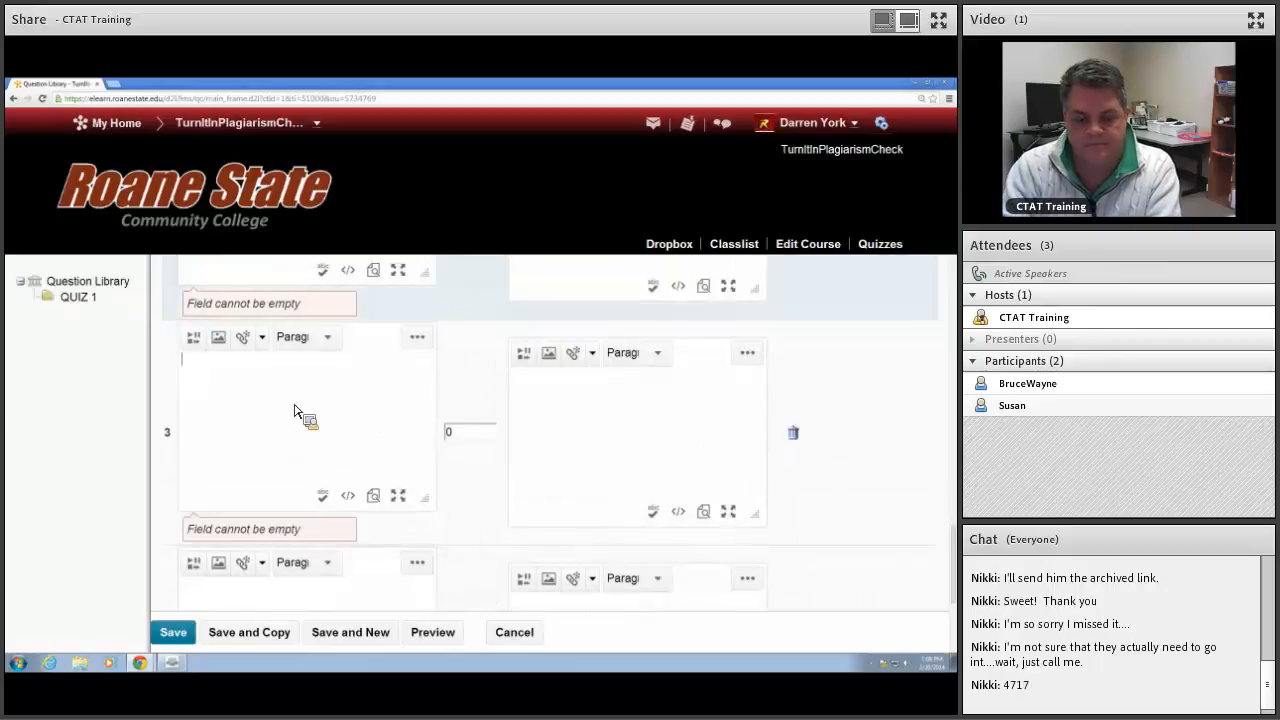
{"action": "type", "text": "empty"}
{"action": "scroll", "coordinate": [330, 410], "scroll_direction": "down", "scroll_amount": 2}
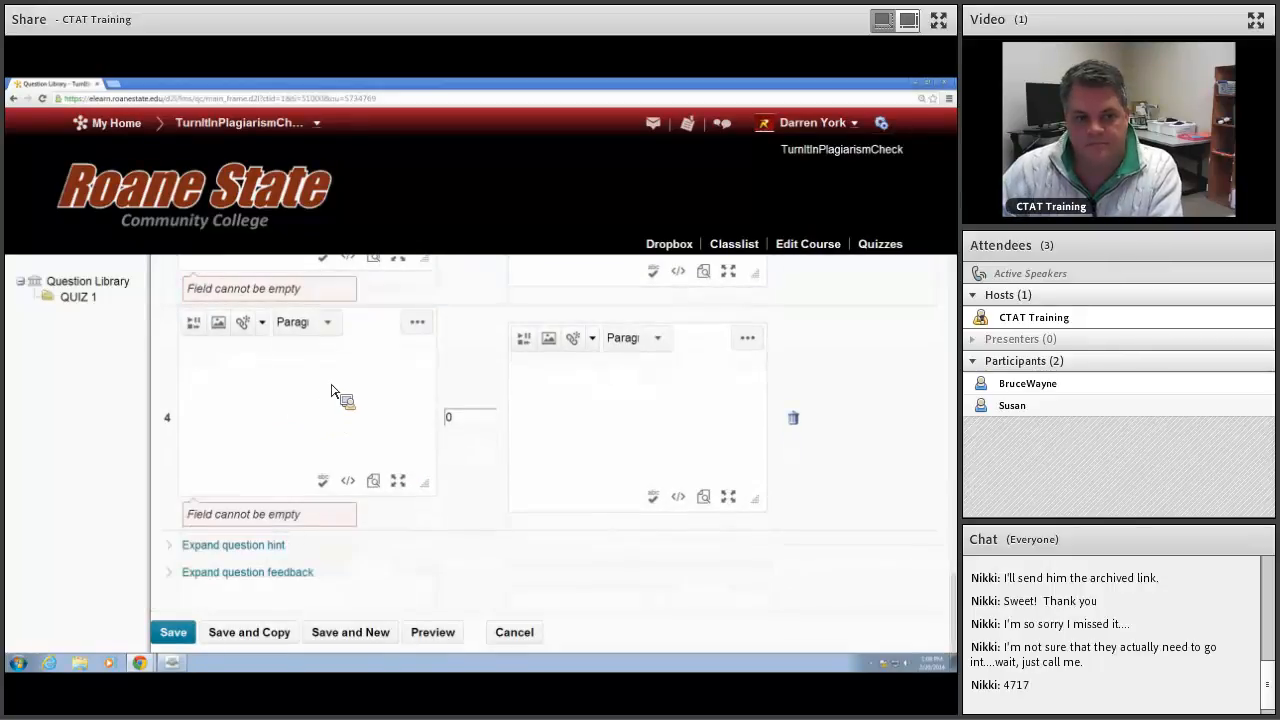
{"action": "left_click", "coordinate": [291, 409]}
{"action": "type", "text": "old"}
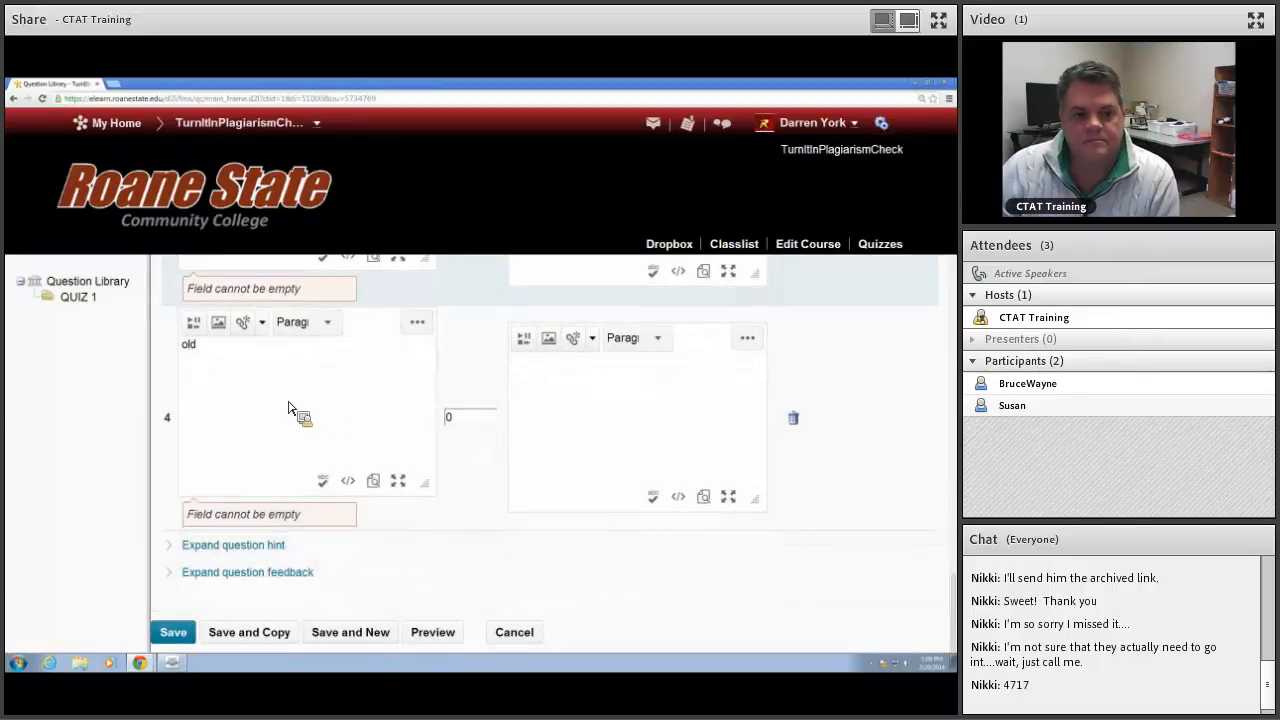
Step: Add a fifth answer option and set the weight of the "empty" answer to 50 percent
{"action": "scroll", "coordinate": [290, 409], "scroll_direction": "up", "scroll_amount": 8}
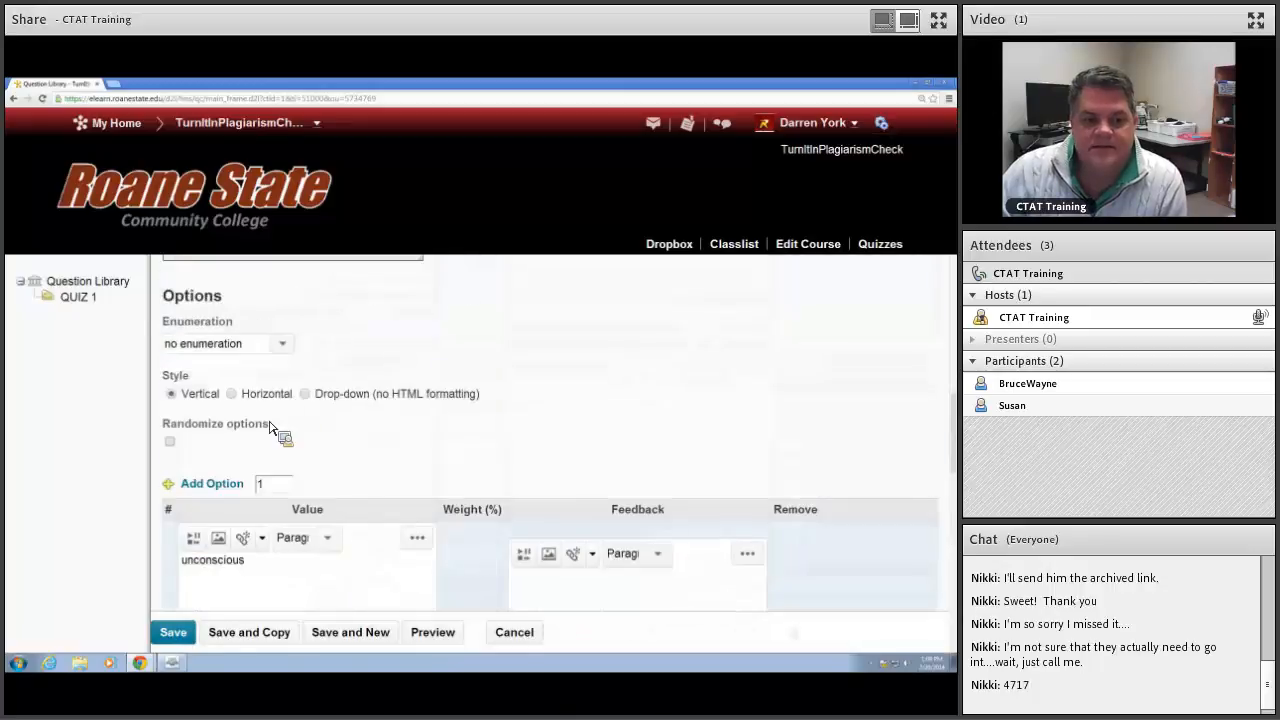
{"action": "left_click", "coordinate": [233, 485]}
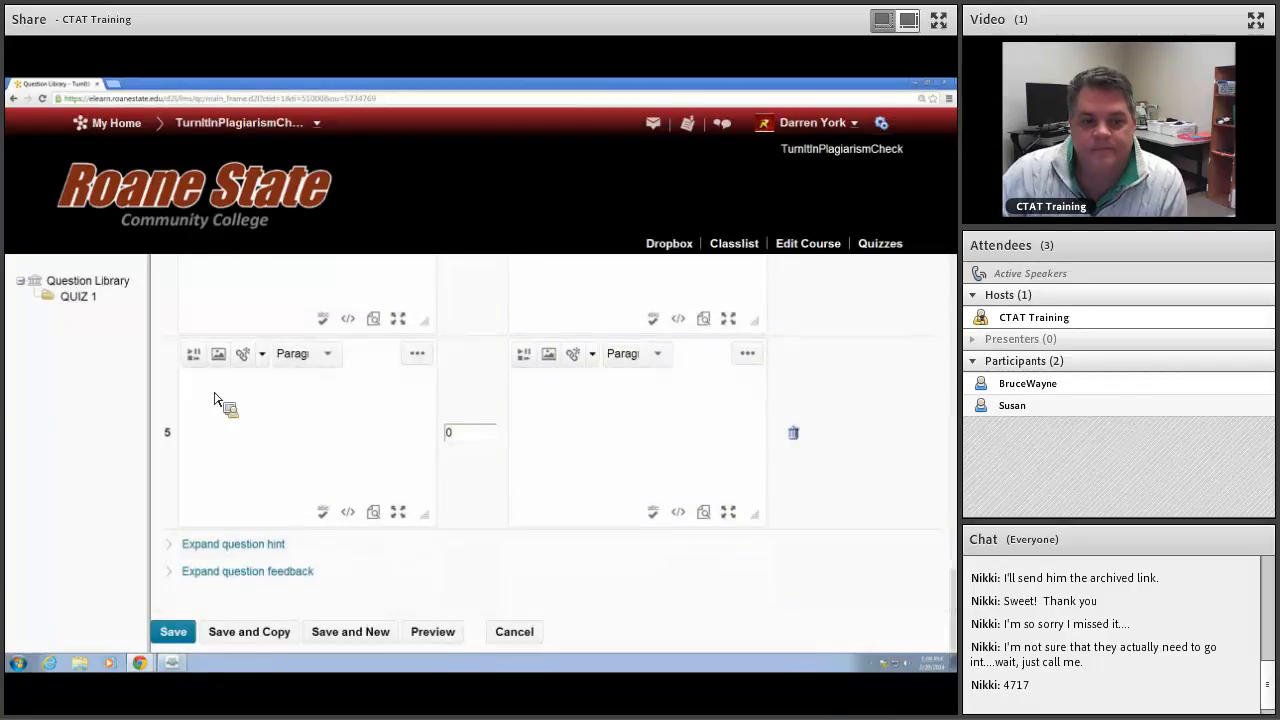
{"action": "scroll", "coordinate": [395, 430], "scroll_direction": "up", "scroll_amount": 2}
{"action": "scroll", "coordinate": [395, 430], "scroll_direction": "up", "scroll_amount": 5}
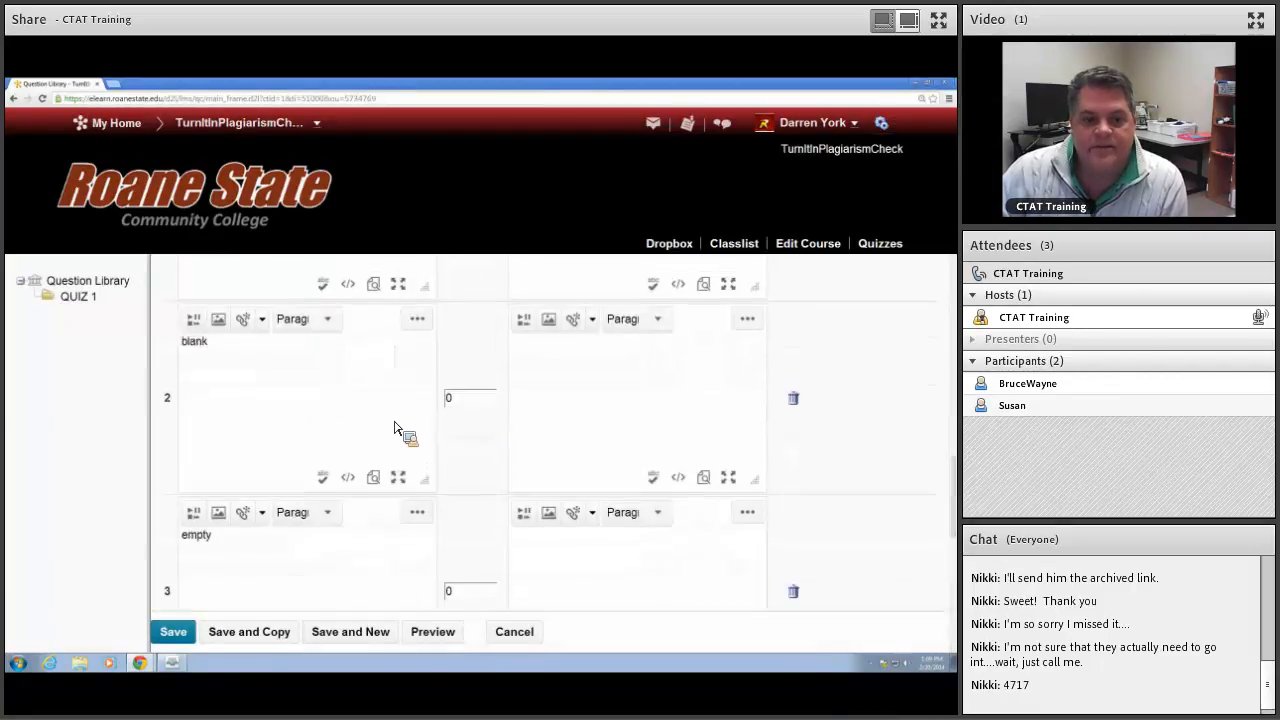
{"action": "double_click", "coordinate": [455, 403]}
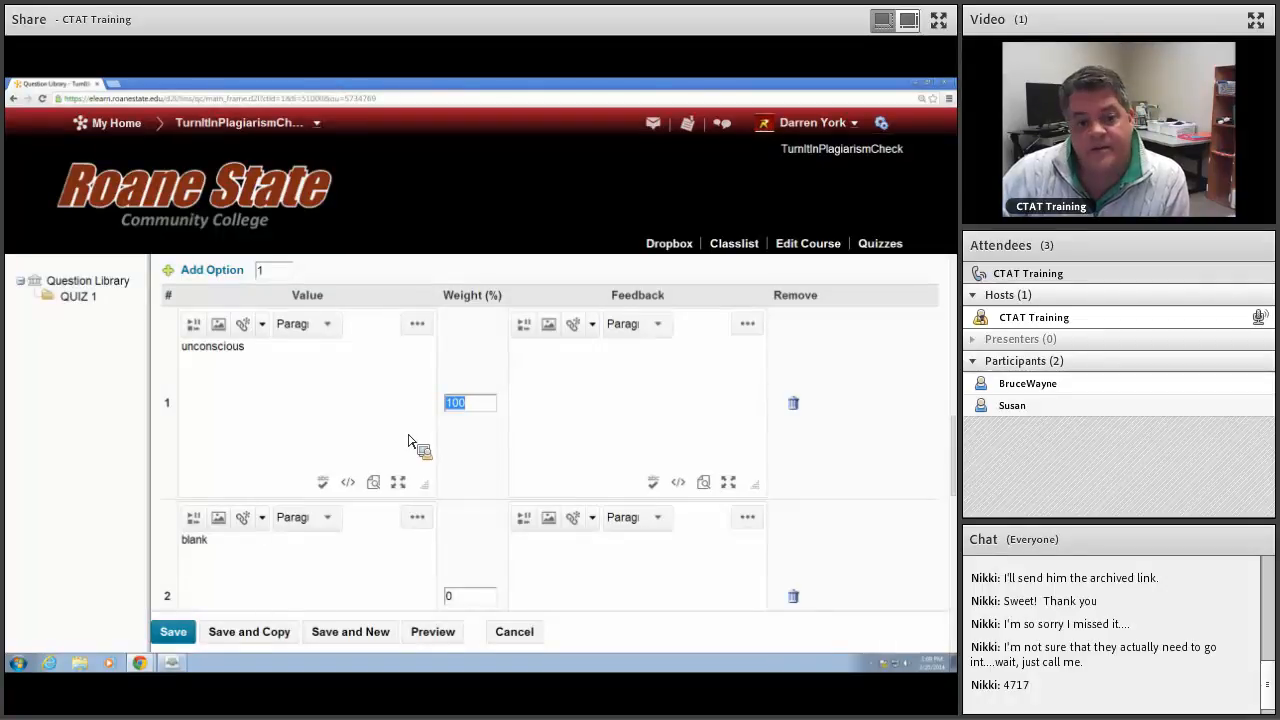
{"action": "scroll", "coordinate": [408, 443], "scroll_direction": "down", "scroll_amount": 4}
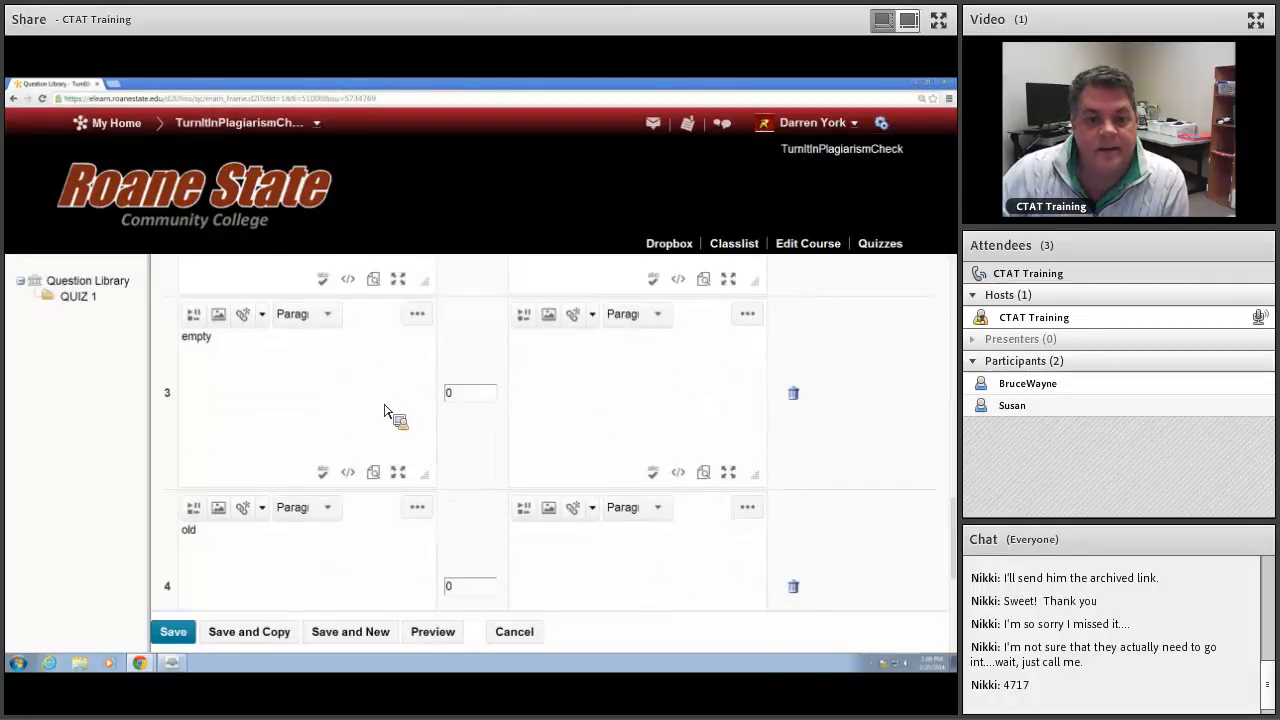
{"action": "double_click", "coordinate": [477, 396]}
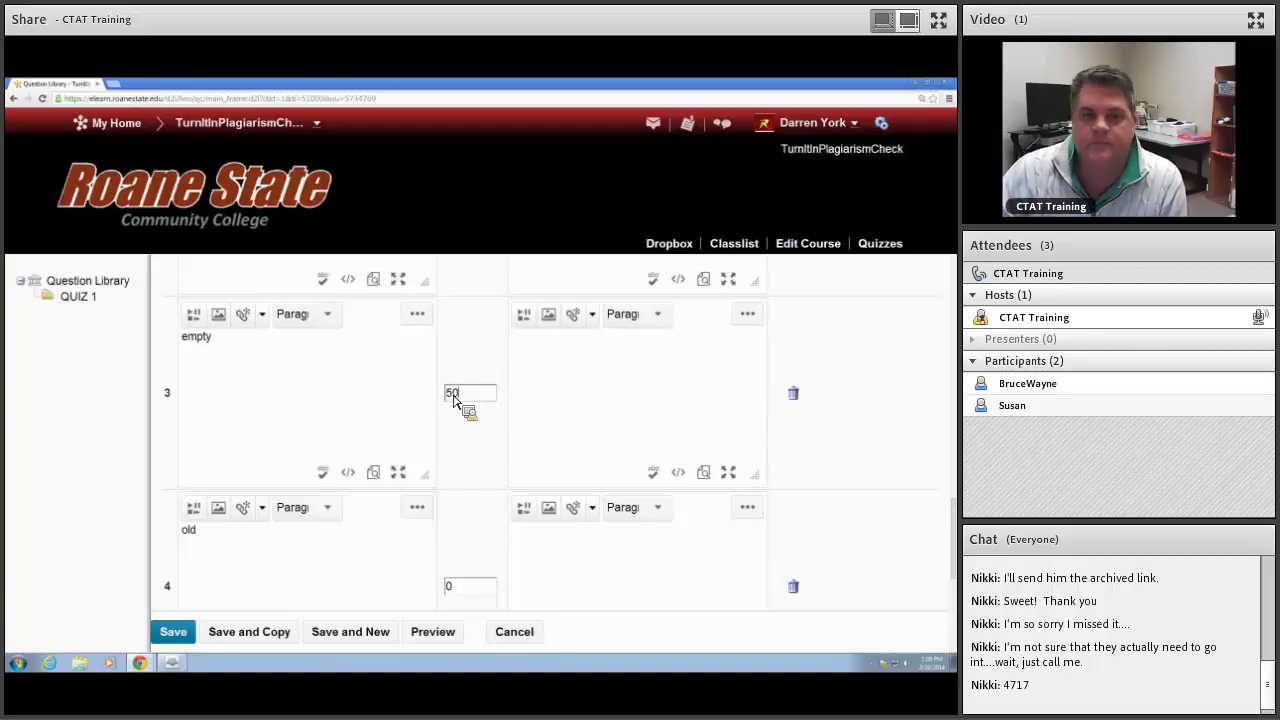
Step: Enter "LOSER mistake" as the fifth answer option and save the multiple choice question
{"action": "scroll", "coordinate": [457, 400], "scroll_direction": "up", "scroll_amount": 5}
{"action": "scroll", "coordinate": [466, 392], "scroll_direction": "up", "scroll_amount": 6}
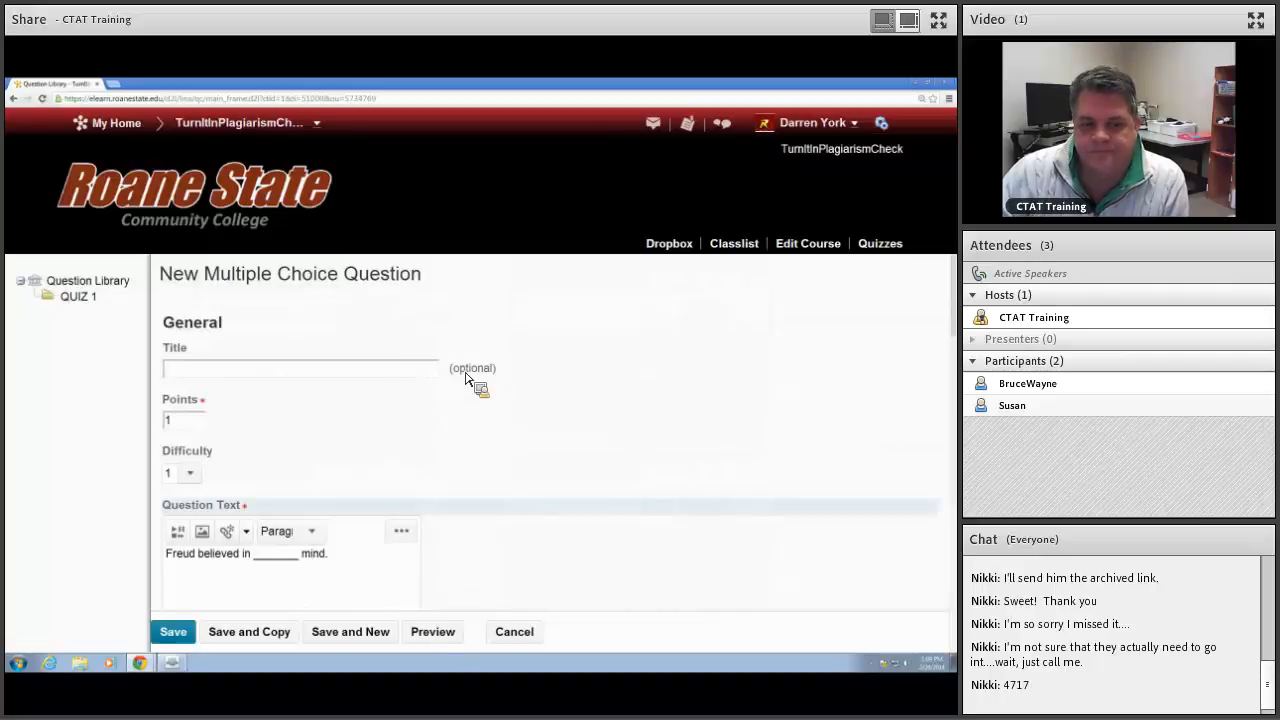
{"action": "left_click", "coordinate": [173, 632]}
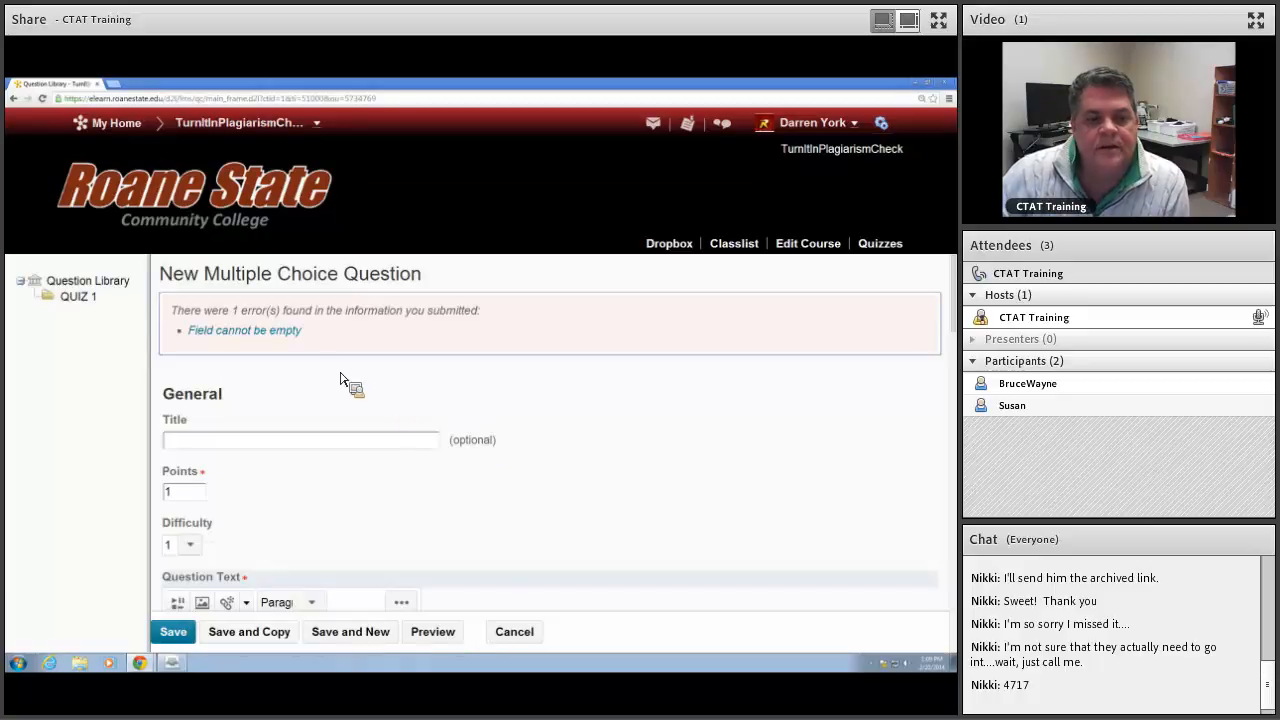
{"action": "scroll", "coordinate": [329, 405], "scroll_direction": "down", "scroll_amount": 6}
{"action": "scroll", "coordinate": [314, 401], "scroll_direction": "down", "scroll_amount": 8}
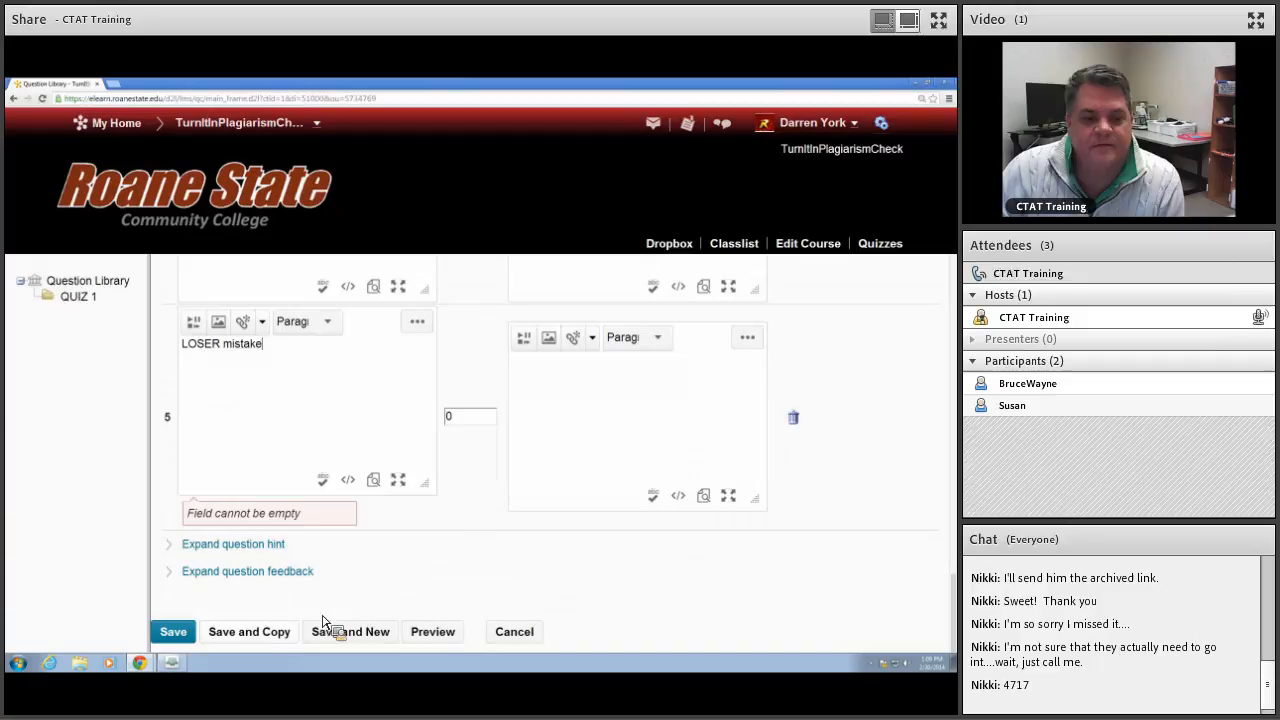
{"action": "left_click", "coordinate": [184, 636]}
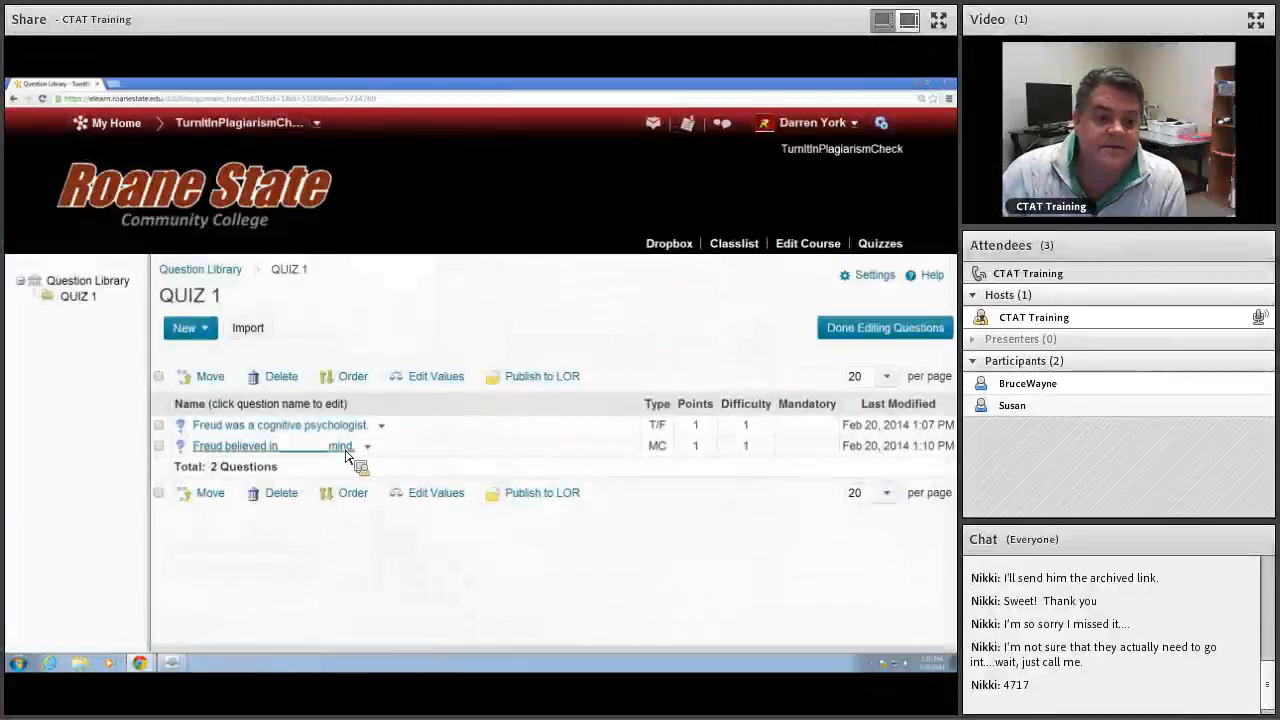
Step: Preview the multiple choice question as it appears when taken and graded, and return to the QUIZ 1 section
{"action": "left_click", "coordinate": [367, 447]}
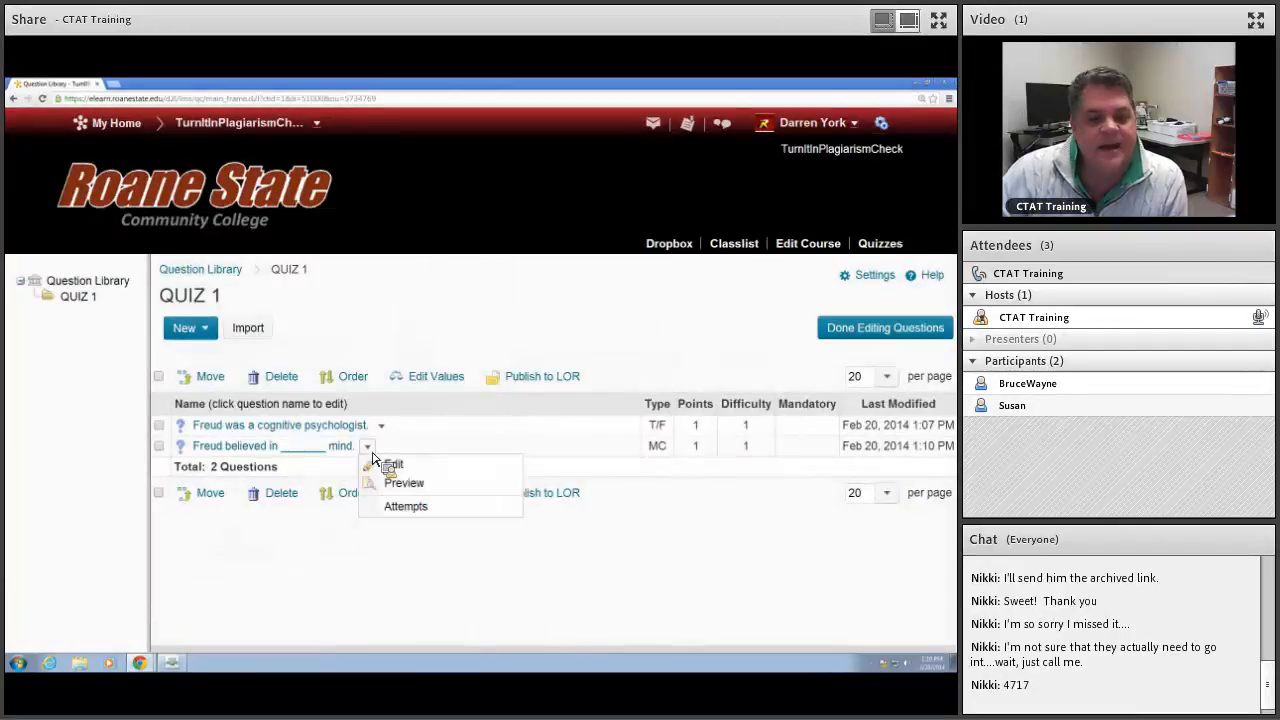
{"action": "left_click", "coordinate": [404, 482]}
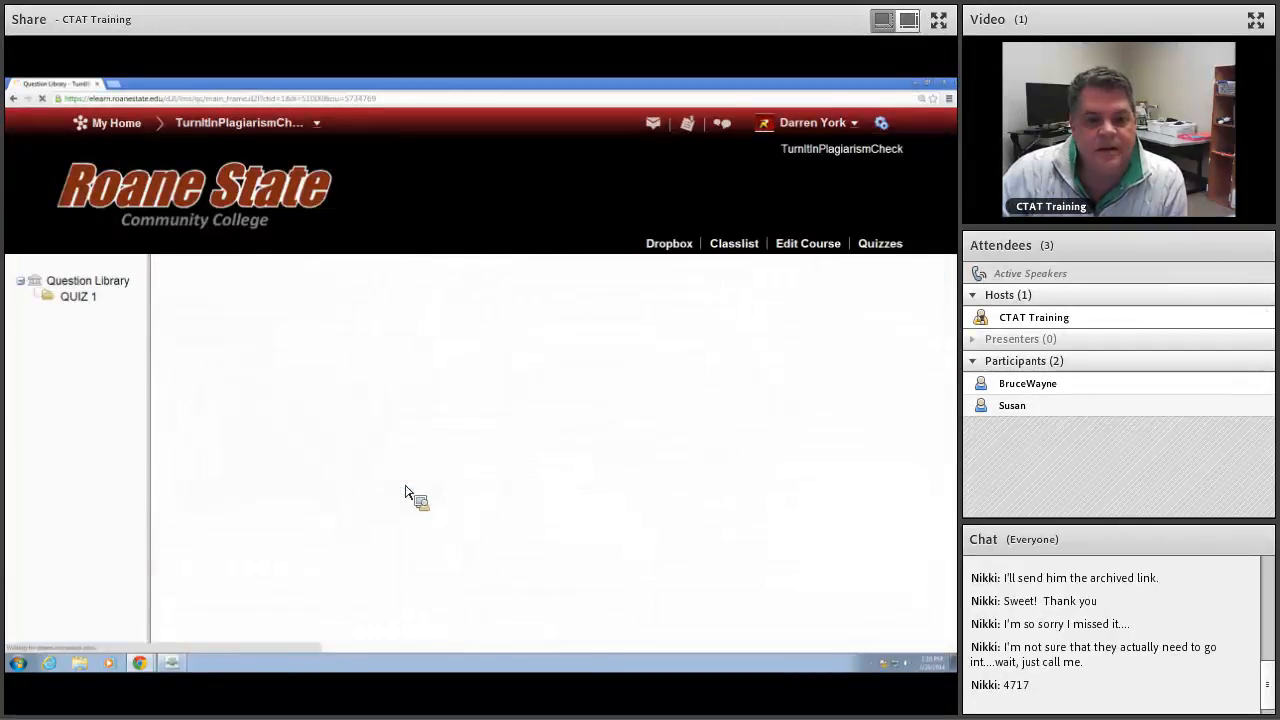
{"action": "scroll", "coordinate": [286, 450], "scroll_direction": "down", "scroll_amount": 4}
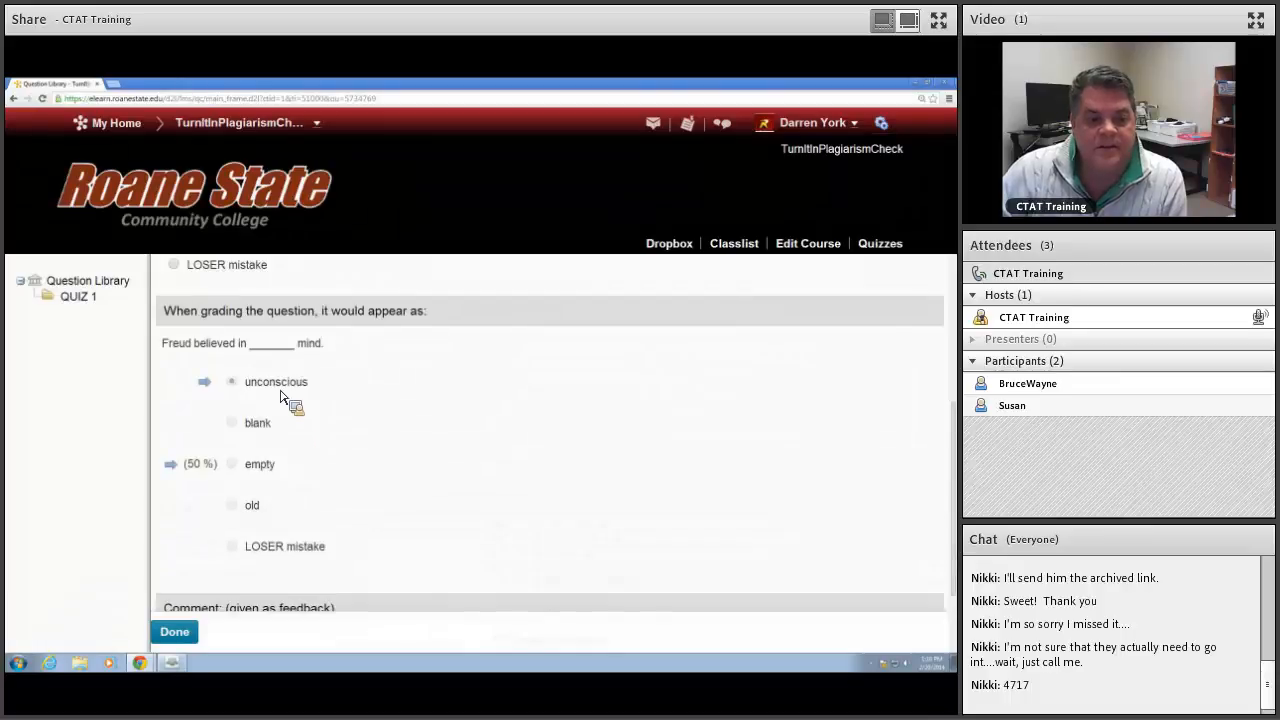
{"action": "scroll", "coordinate": [331, 465], "scroll_direction": "up", "scroll_amount": 4}
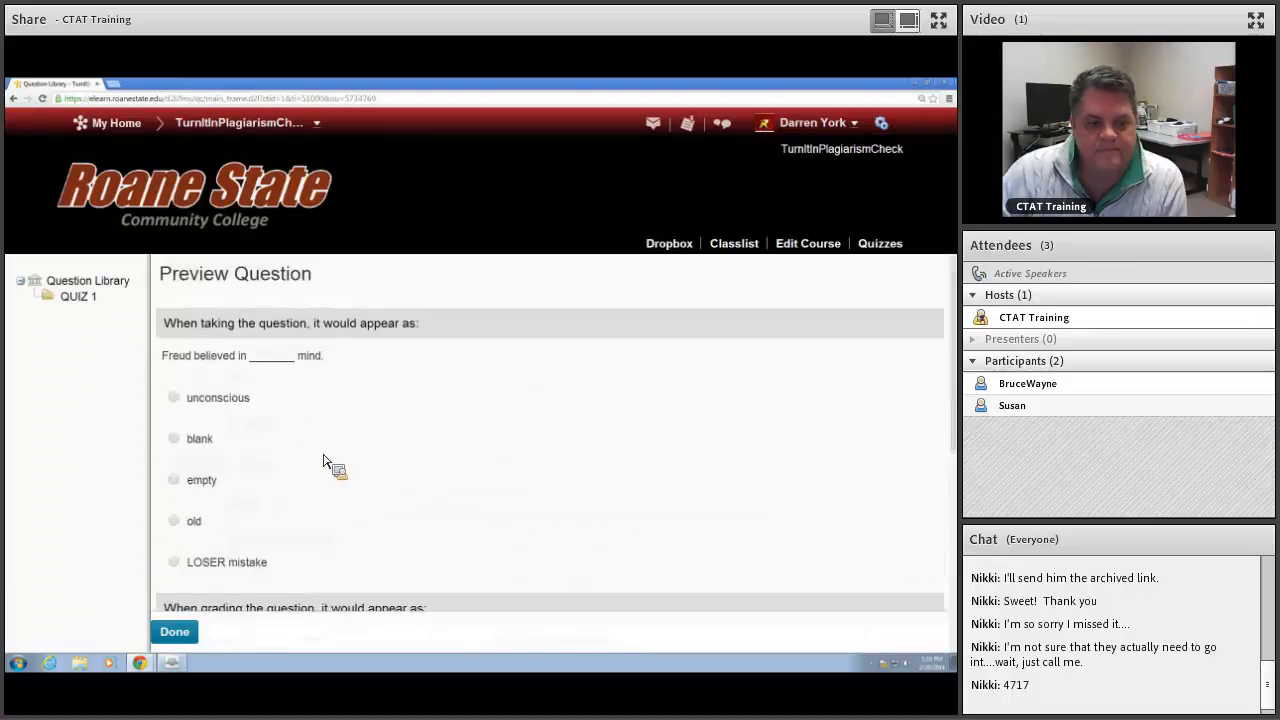
{"action": "left_click", "coordinate": [174, 632]}
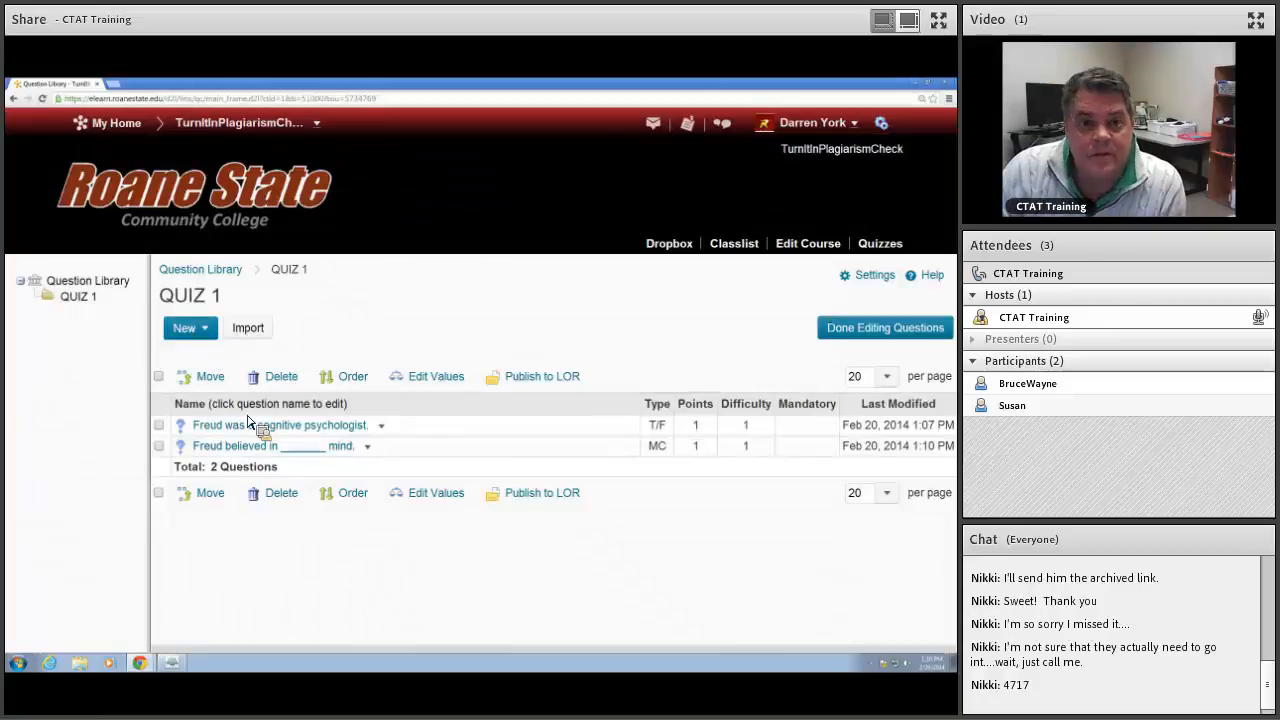
{"action": "left_click", "coordinate": [186, 328]}
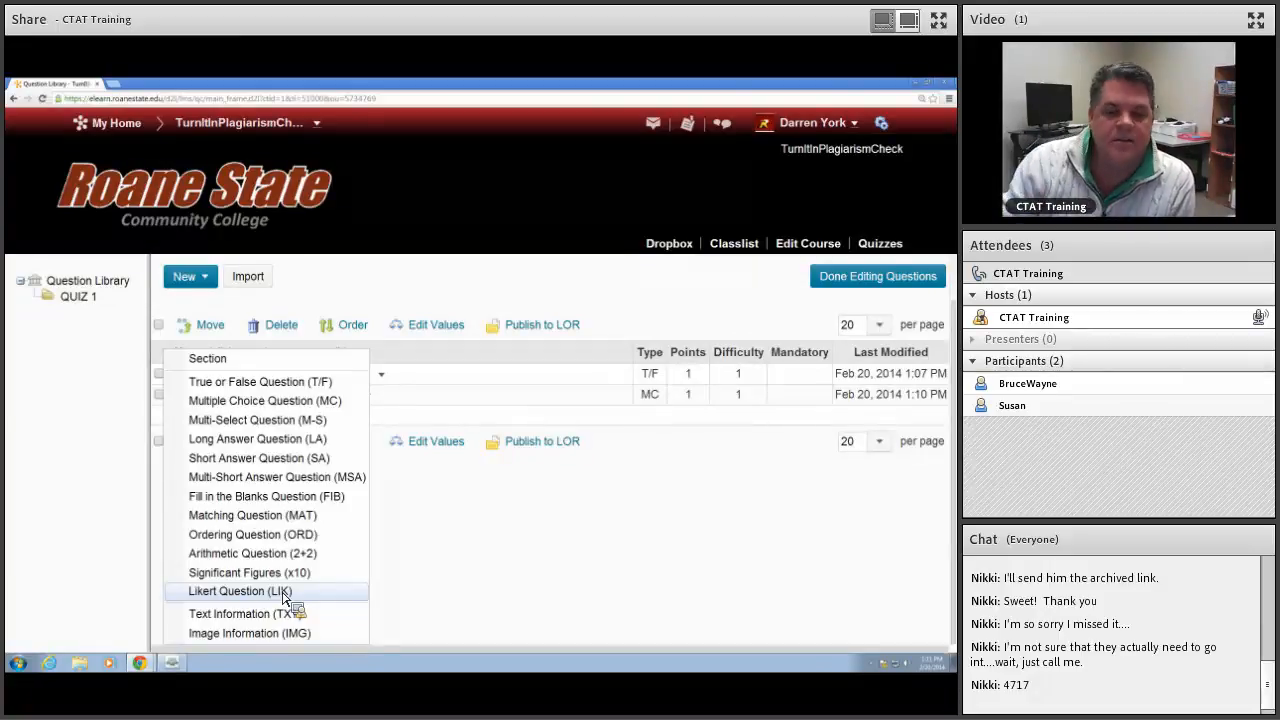
{"action": "left_click", "coordinate": [591, 557]}
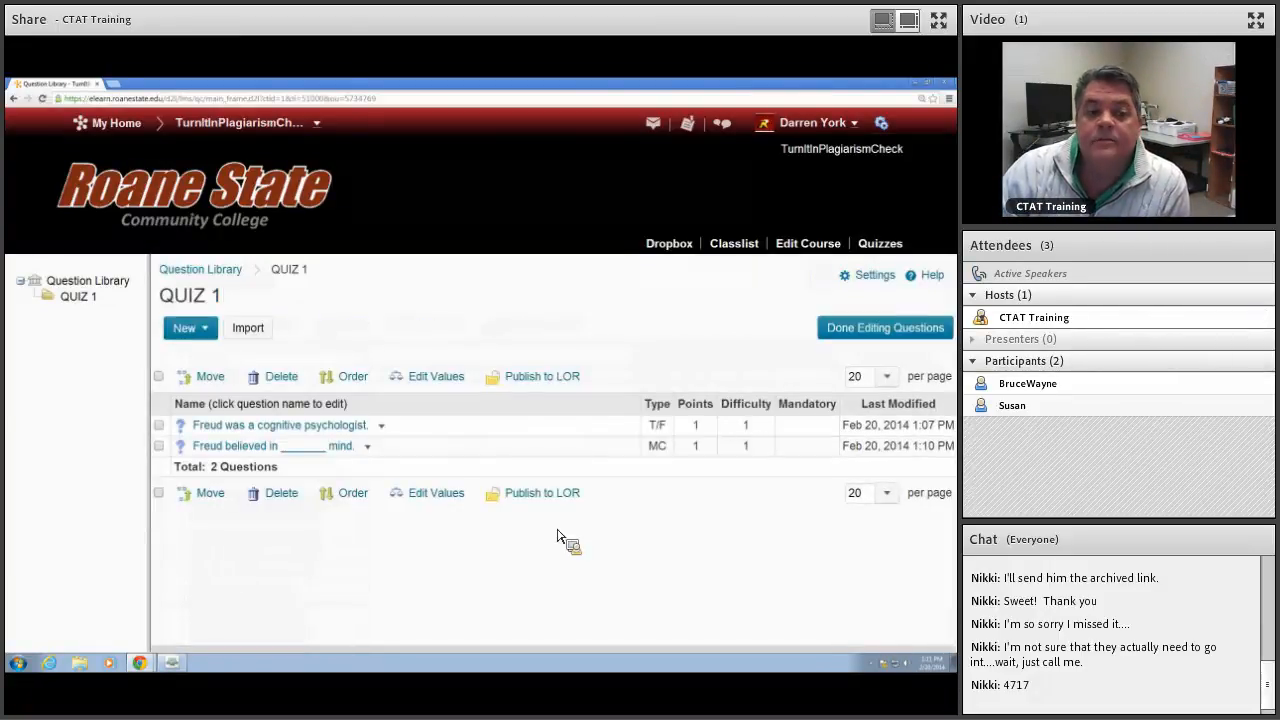
{"action": "left_click", "coordinate": [198, 328]}
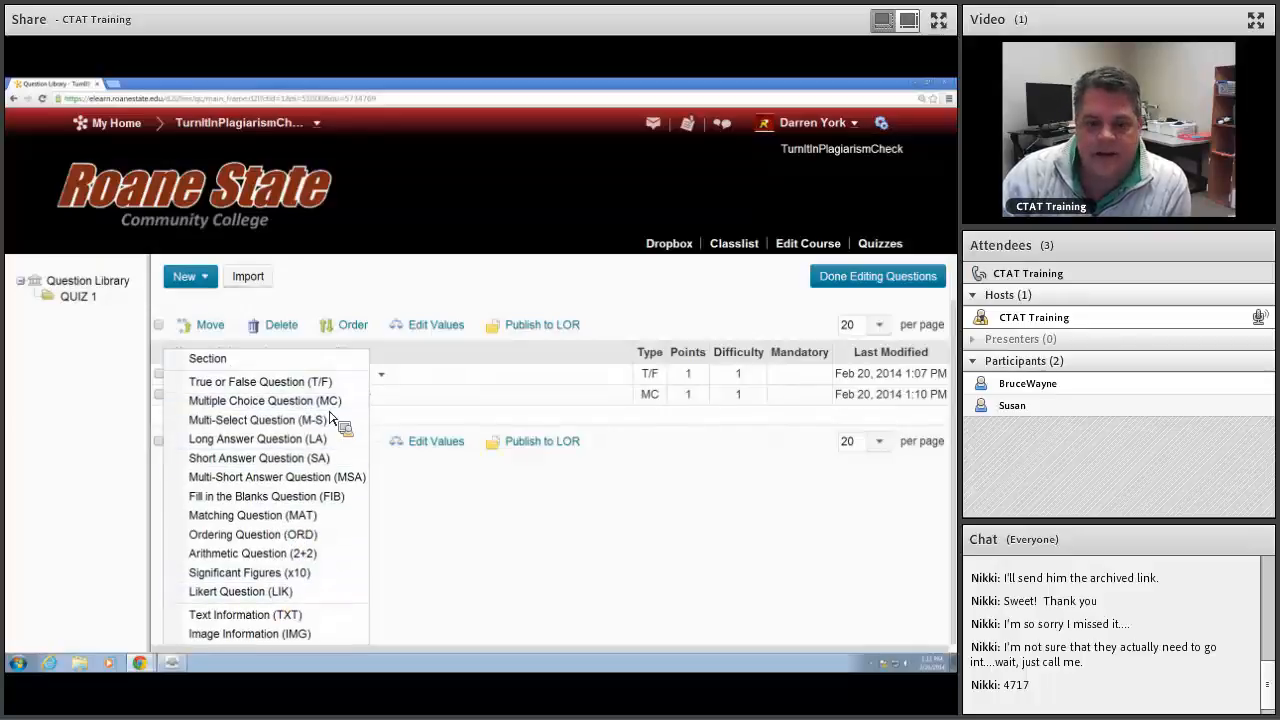
{"action": "left_click", "coordinate": [692, 573]}
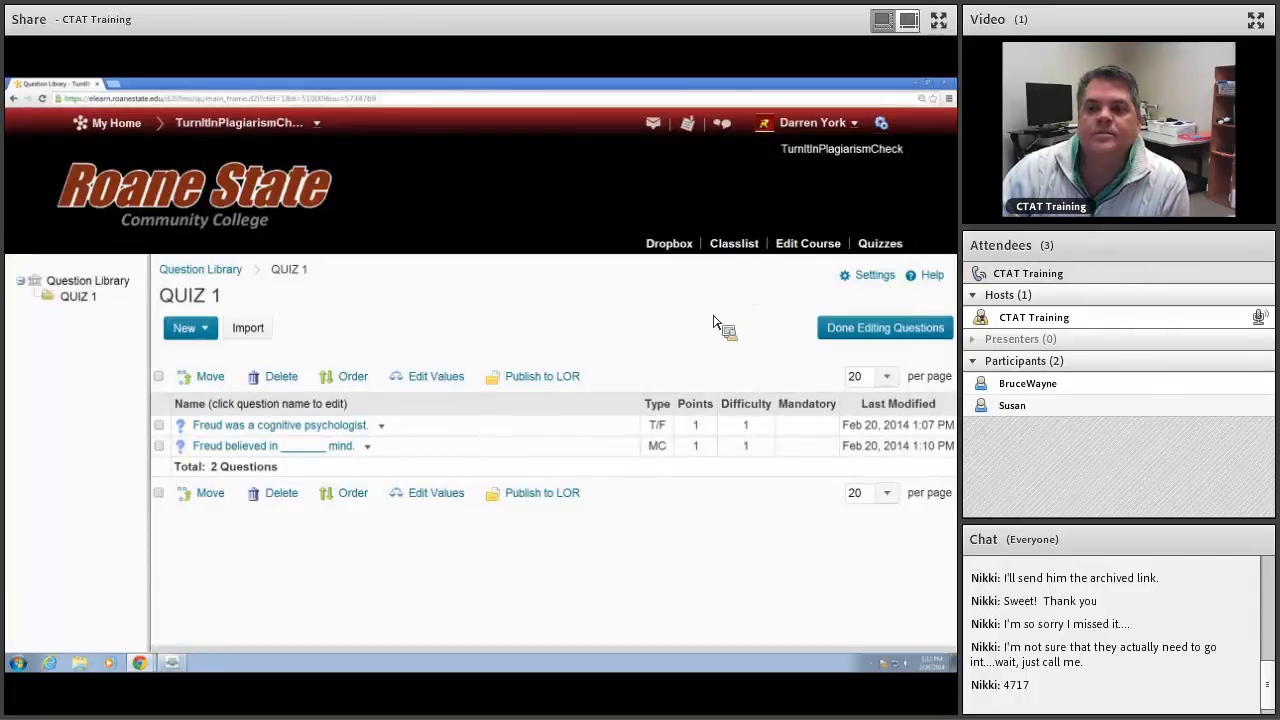
Step: Create a new quiz in the course's quiz management area and name it "FAKE new quiz"
{"action": "left_click", "coordinate": [878, 247]}
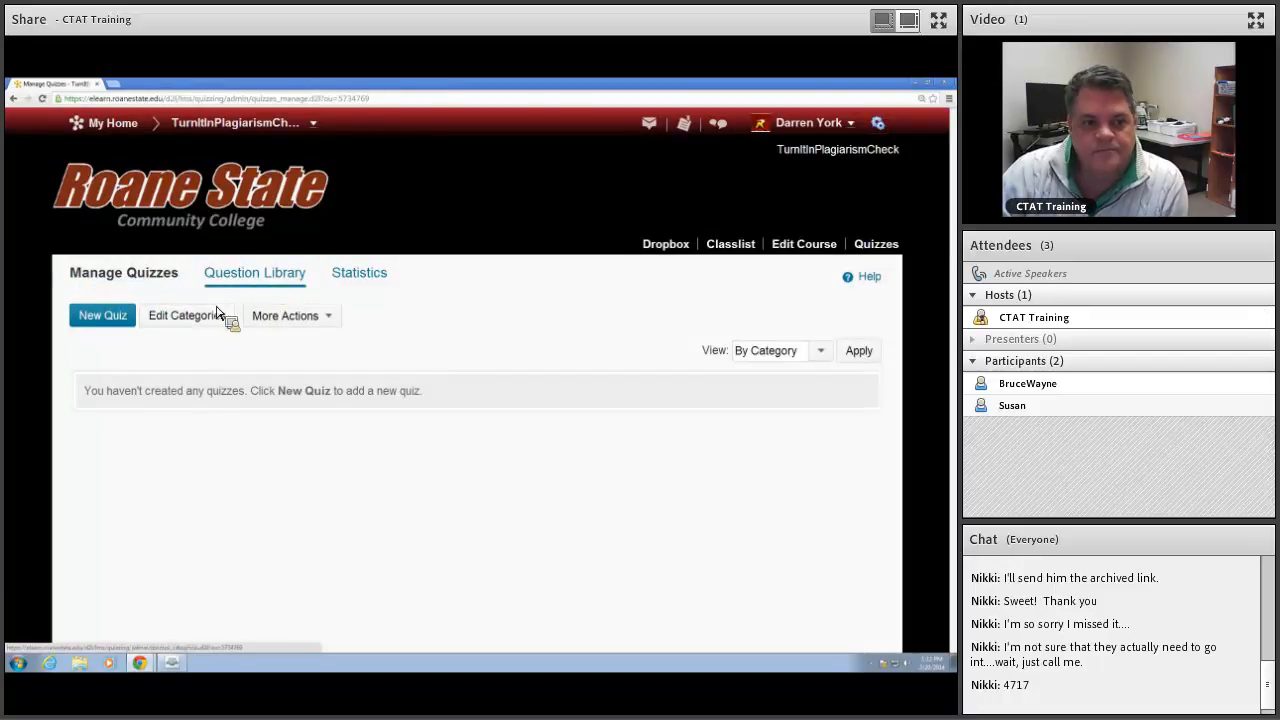
{"action": "left_click", "coordinate": [112, 322]}
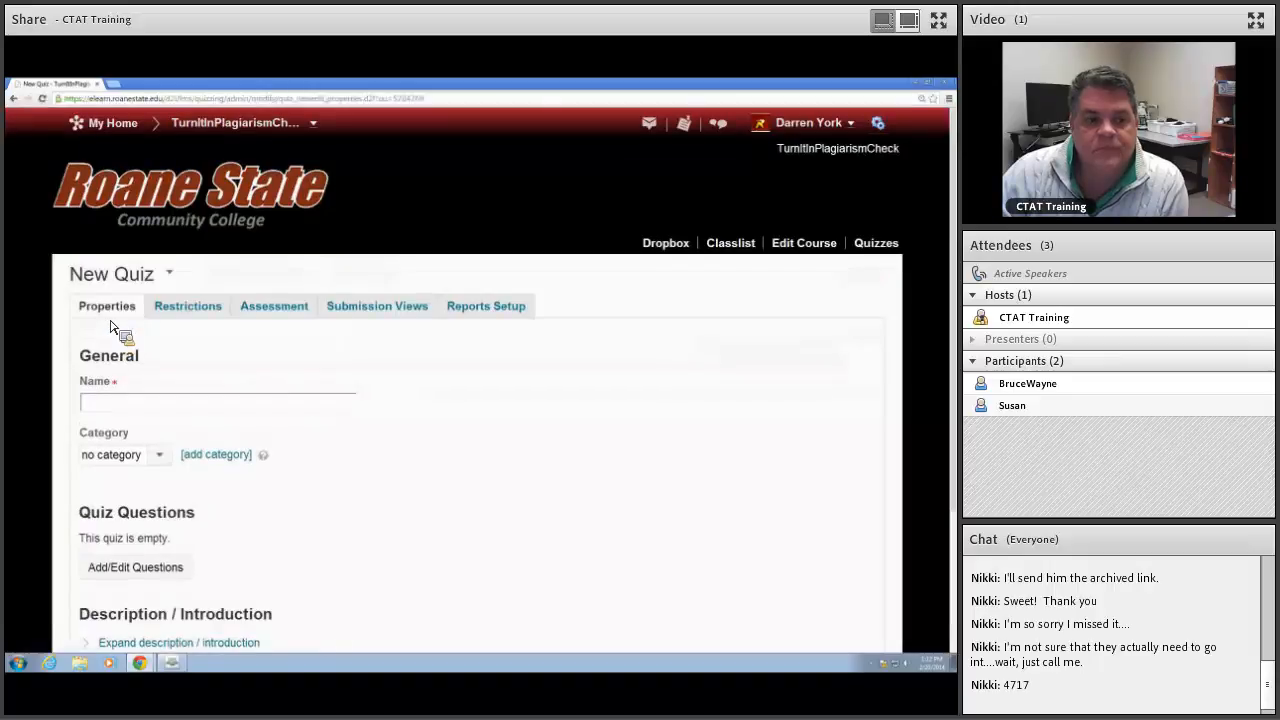
{"action": "left_click", "coordinate": [209, 404]}
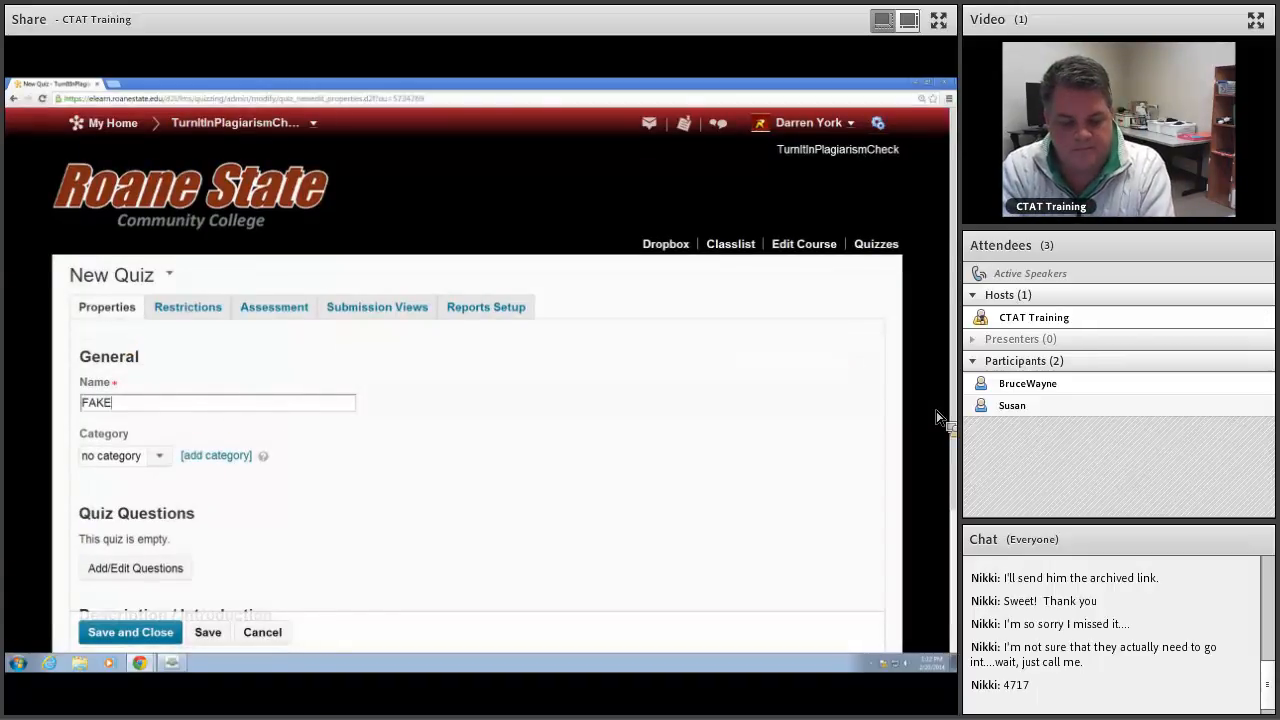
{"action": "type", "text": "FAKE new quiz"}
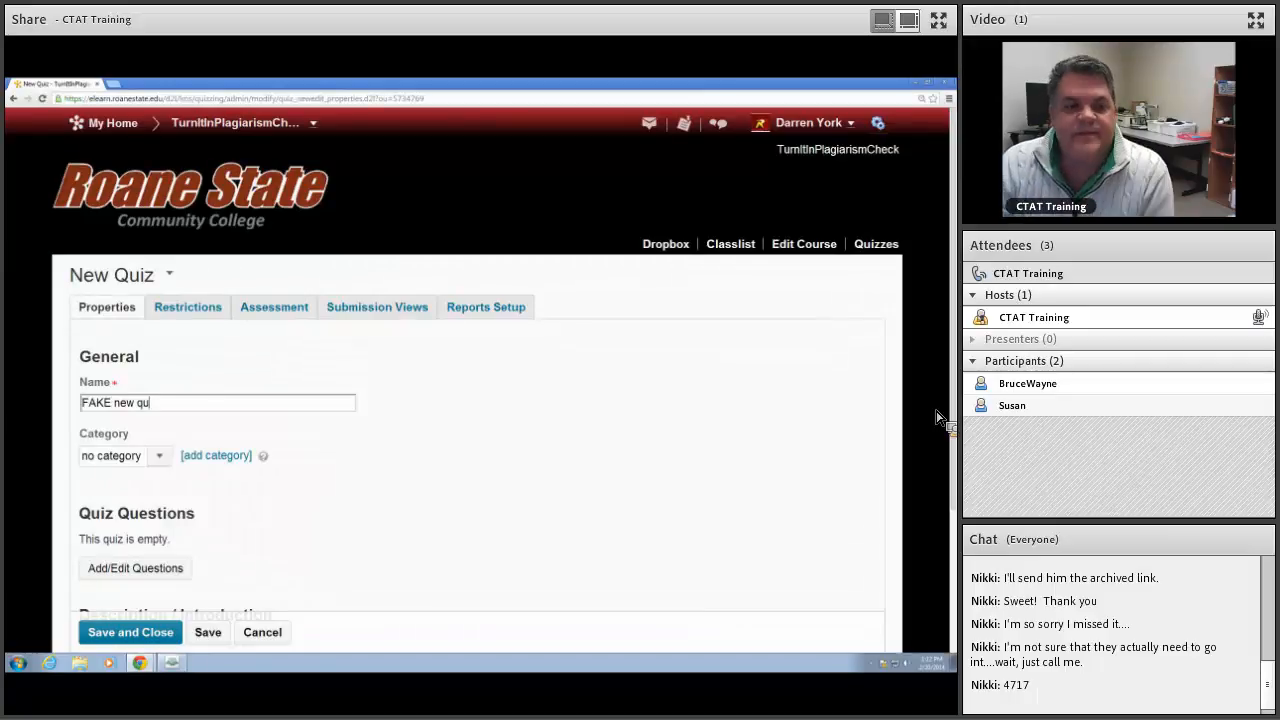
Step: Add a new category called "QUIZ" for the quiz and save it
{"action": "left_click", "coordinate": [210, 457]}
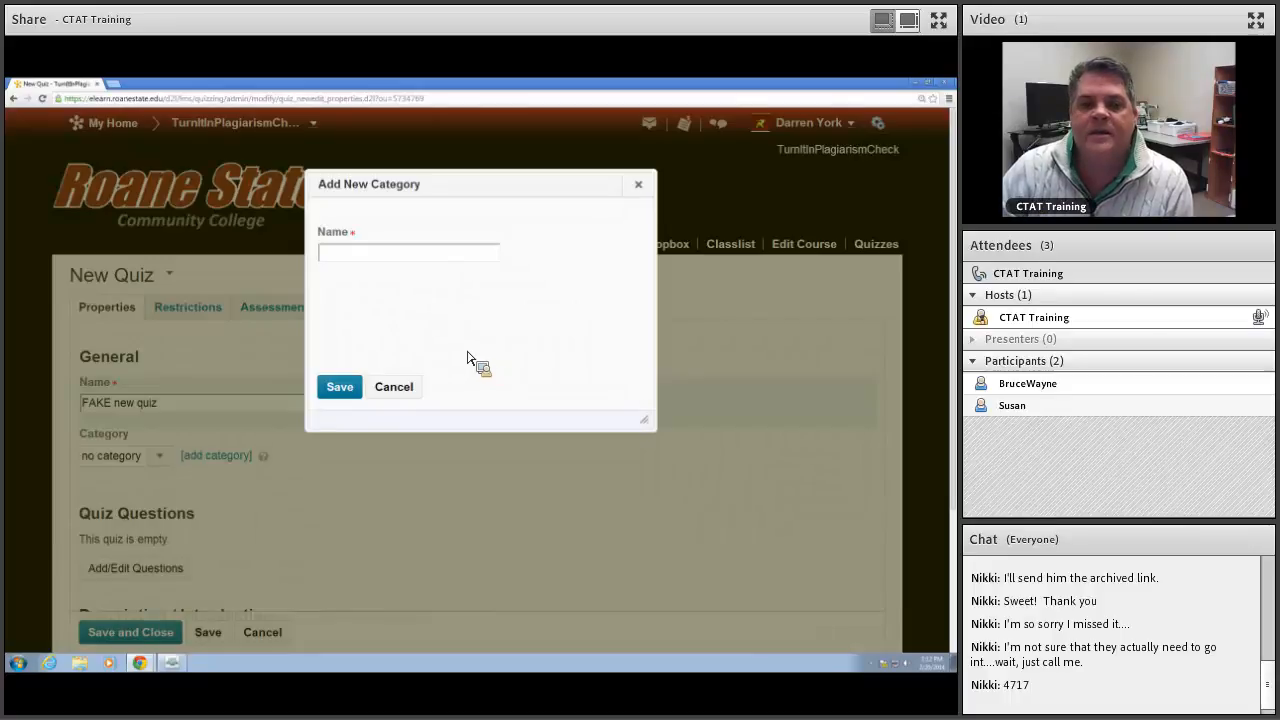
{"action": "left_click", "coordinate": [368, 258]}
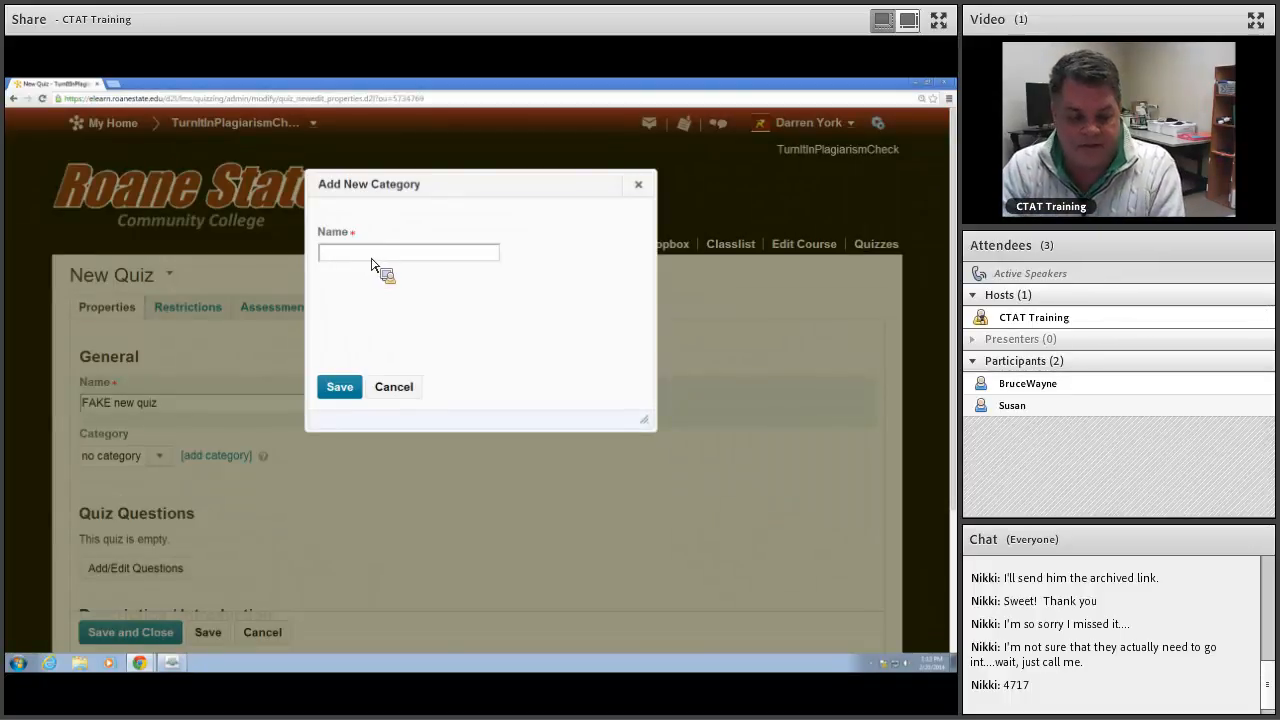
{"action": "type", "text": "QUIZ"}
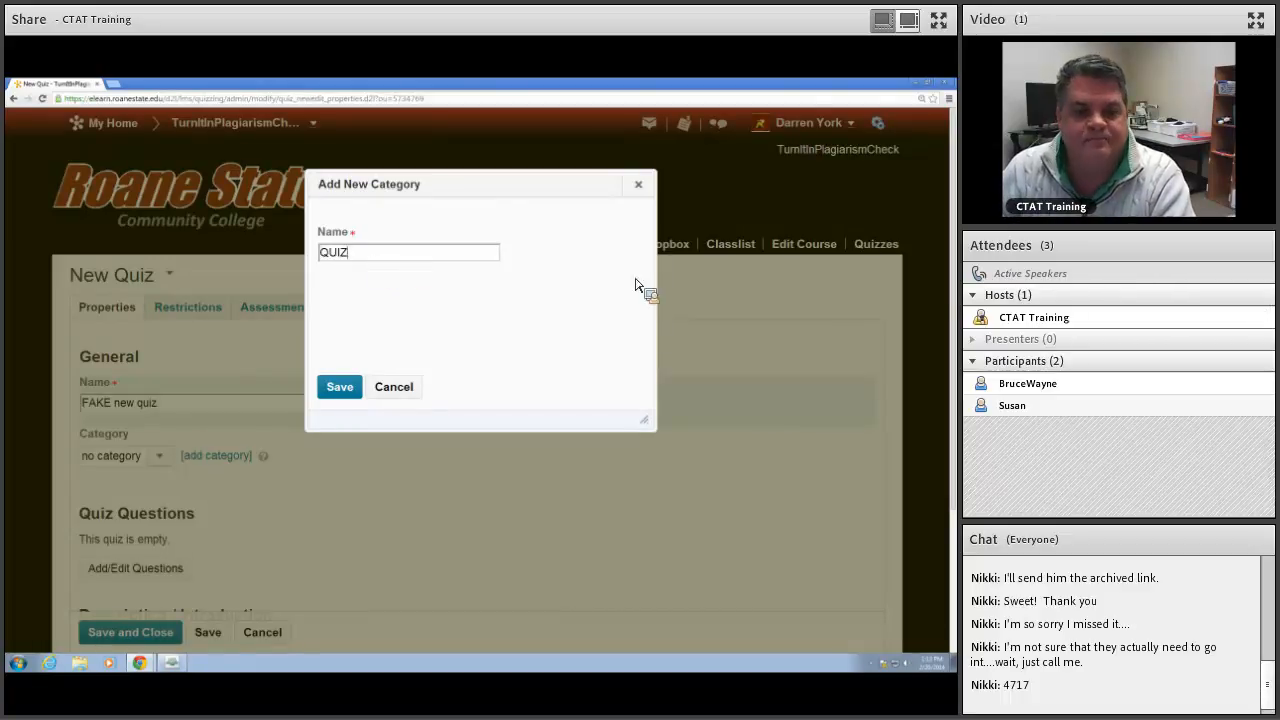
{"action": "left_click", "coordinate": [343, 391]}
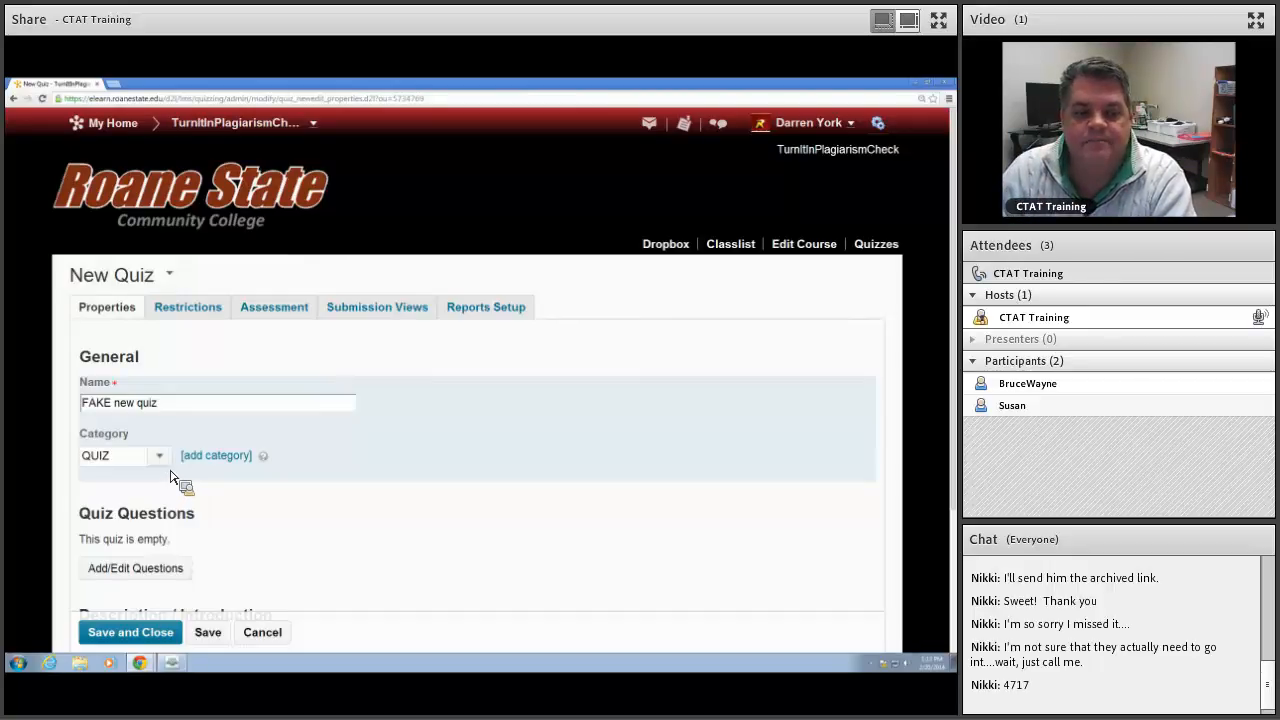
Step: Open the quiz's empty question list for adding and editing questions
{"action": "scroll", "coordinate": [300, 440], "scroll_direction": "down", "scroll_amount": 2}
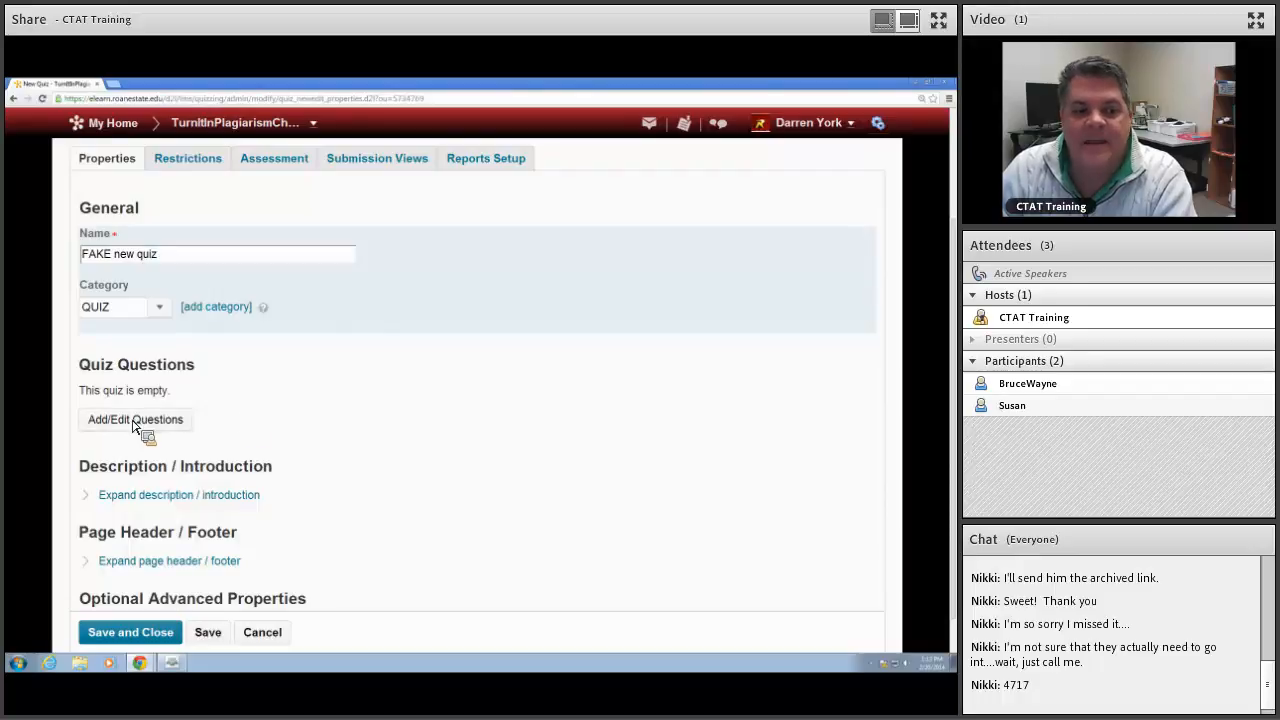
{"action": "left_click", "coordinate": [170, 430]}
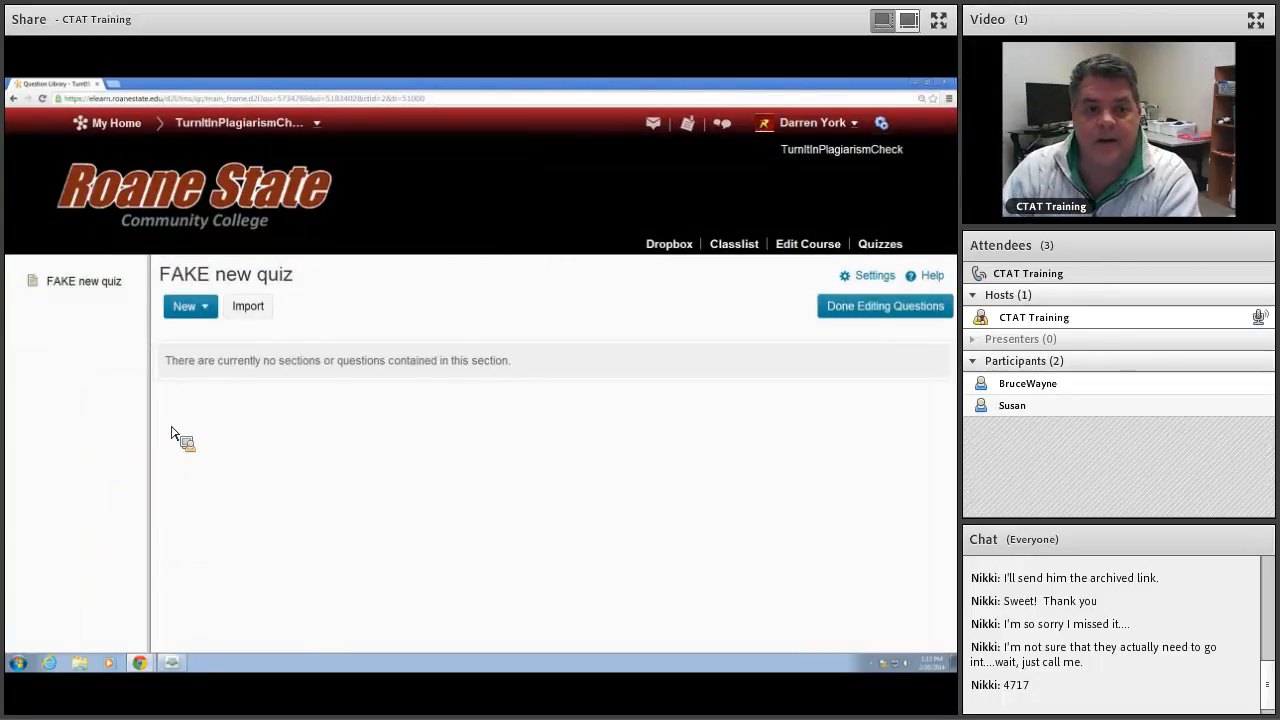
{"action": "left_click", "coordinate": [249, 314]}
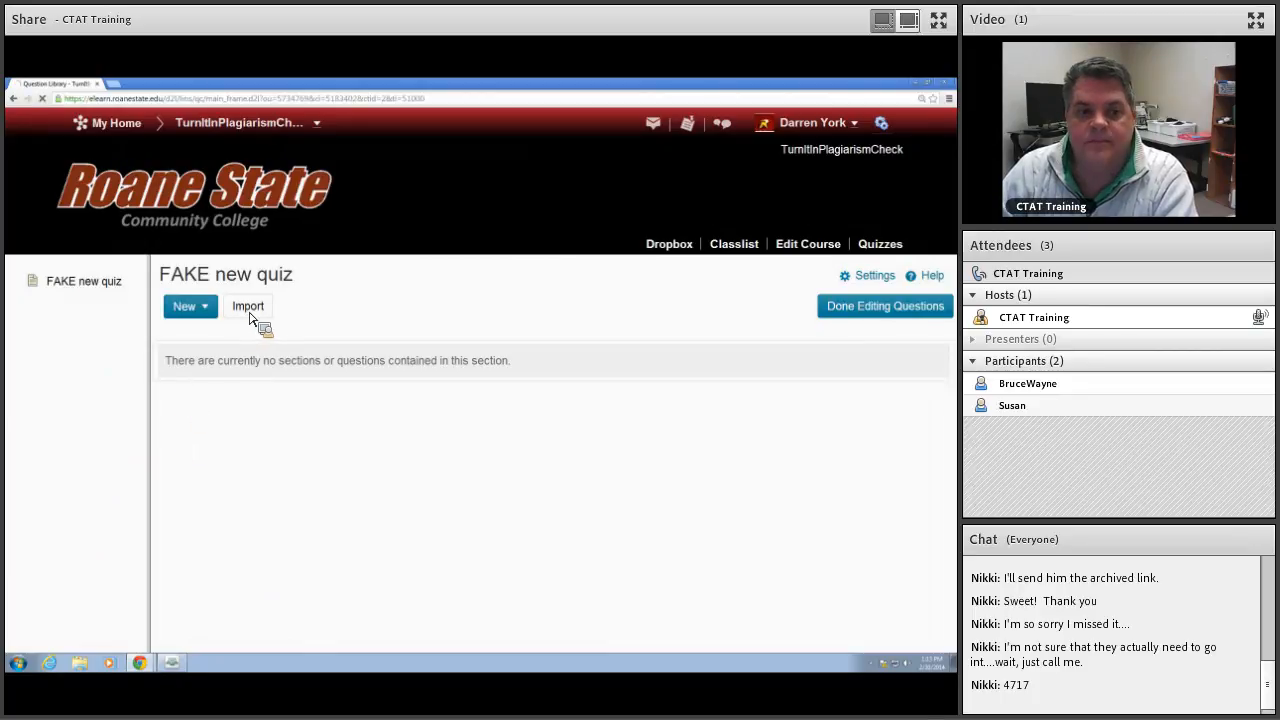
{"action": "left_click", "coordinate": [22, 102]}
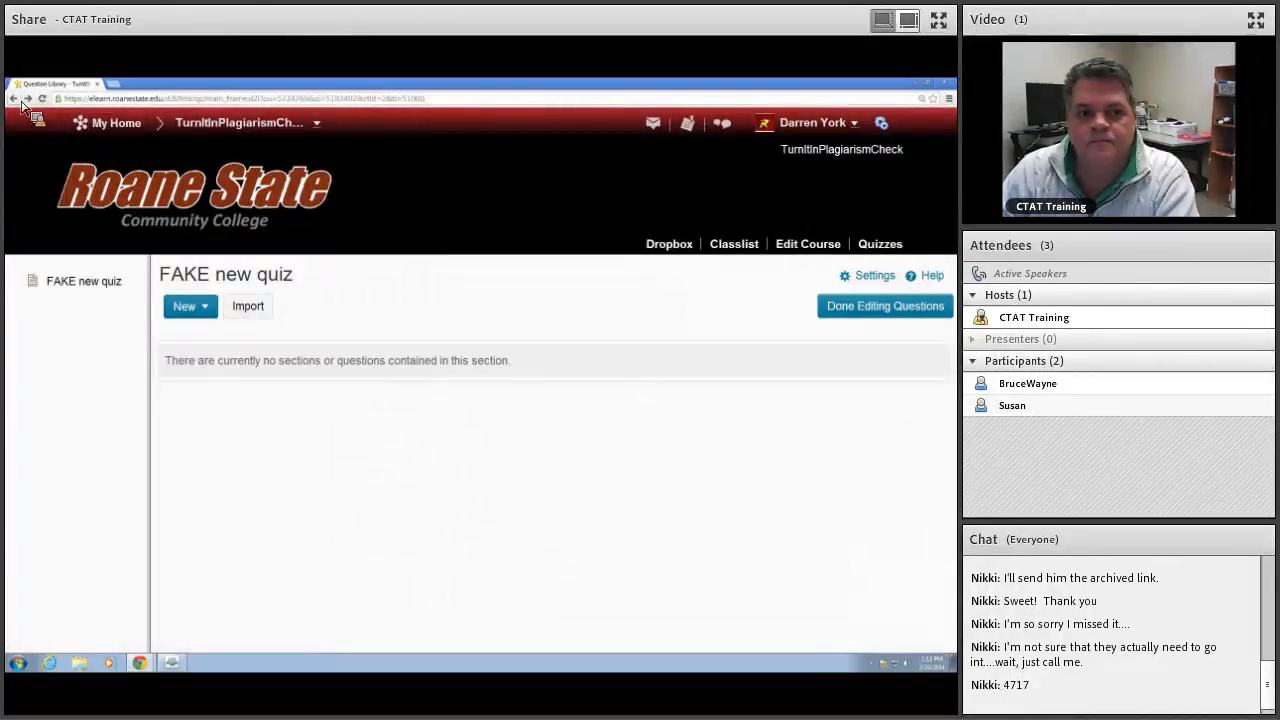
Step: Import the whole QUIZ 1 section with its questions from the existing Question Library collection into the quiz
{"action": "left_click", "coordinate": [250, 308]}
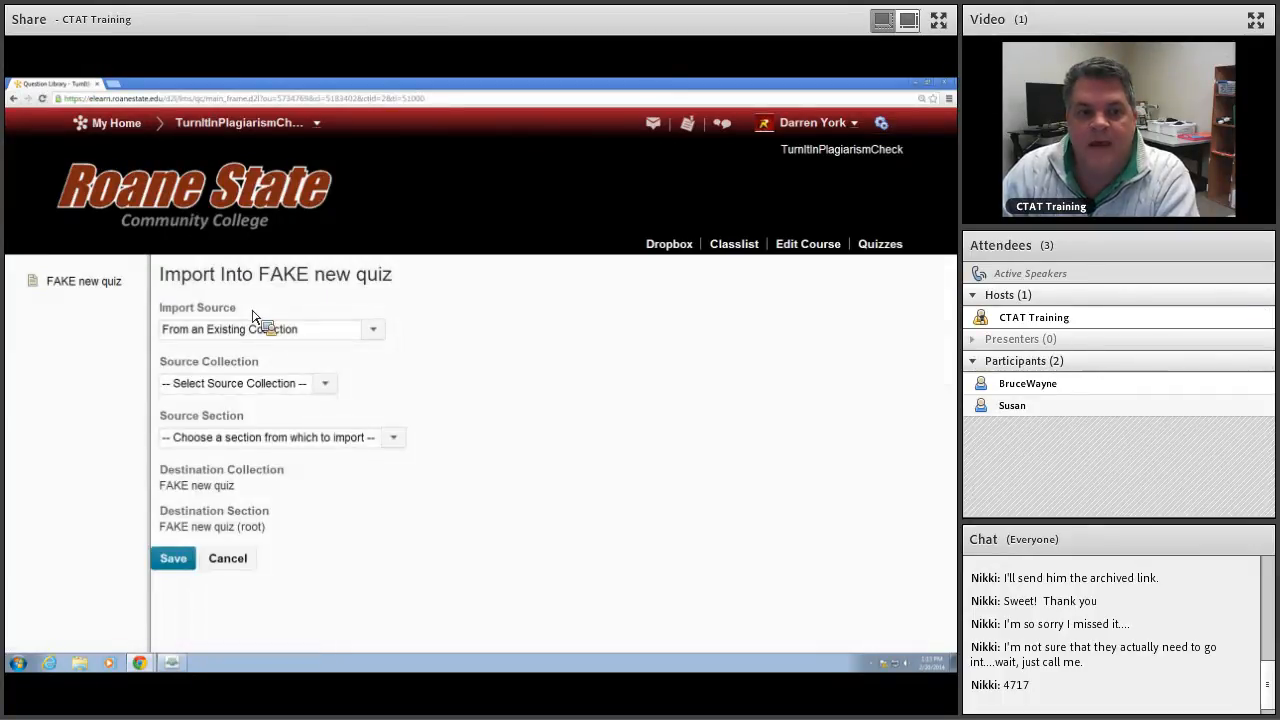
{"action": "left_click", "coordinate": [237, 332]}
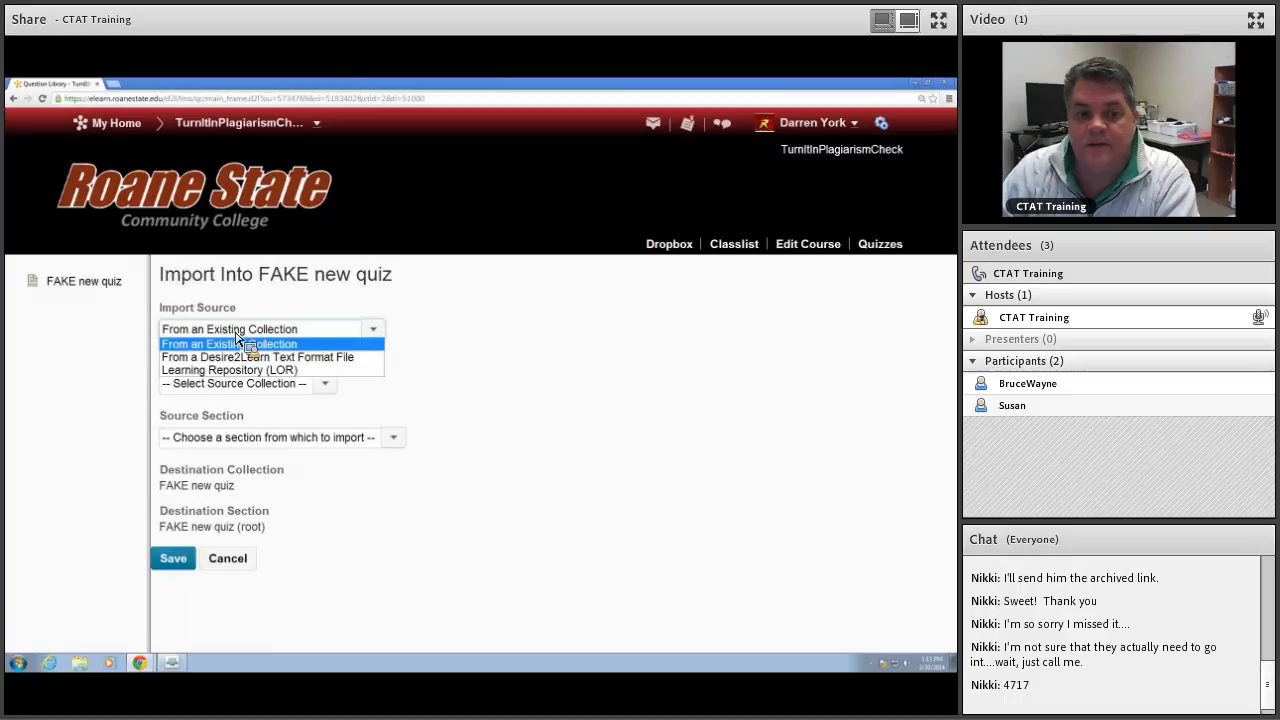
{"action": "left_click", "coordinate": [237, 344]}
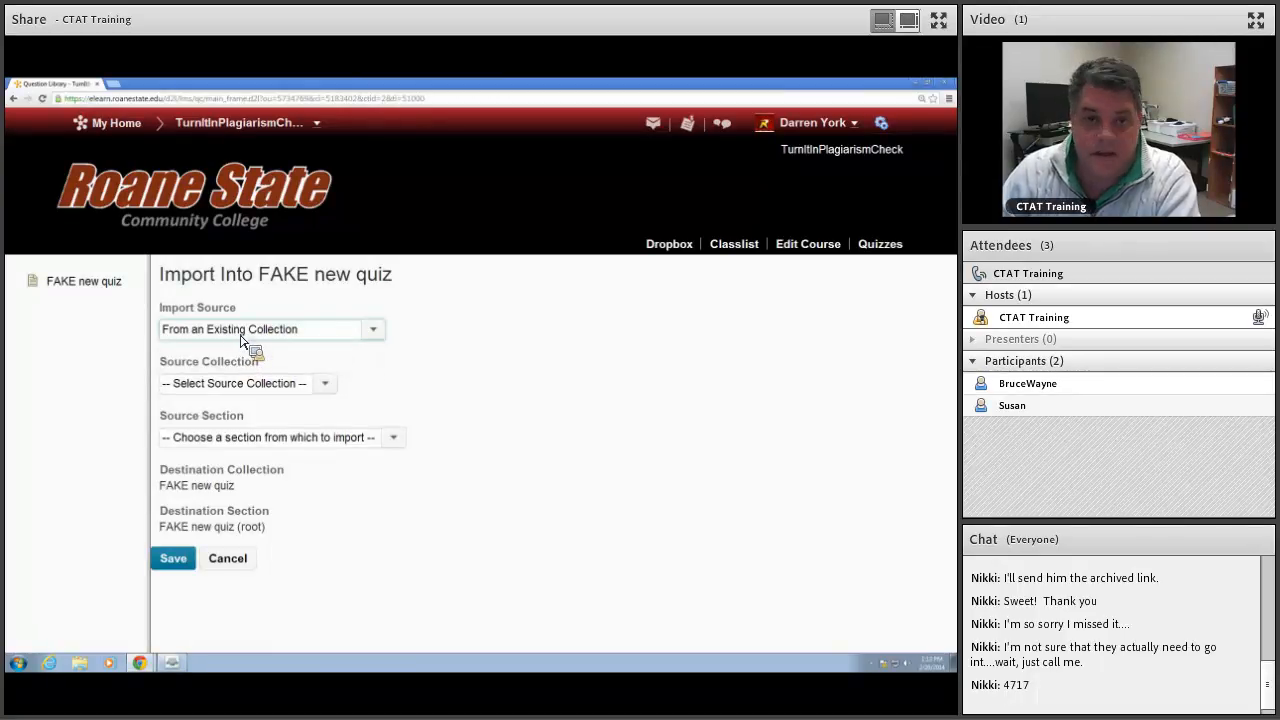
{"action": "left_click", "coordinate": [233, 385]}
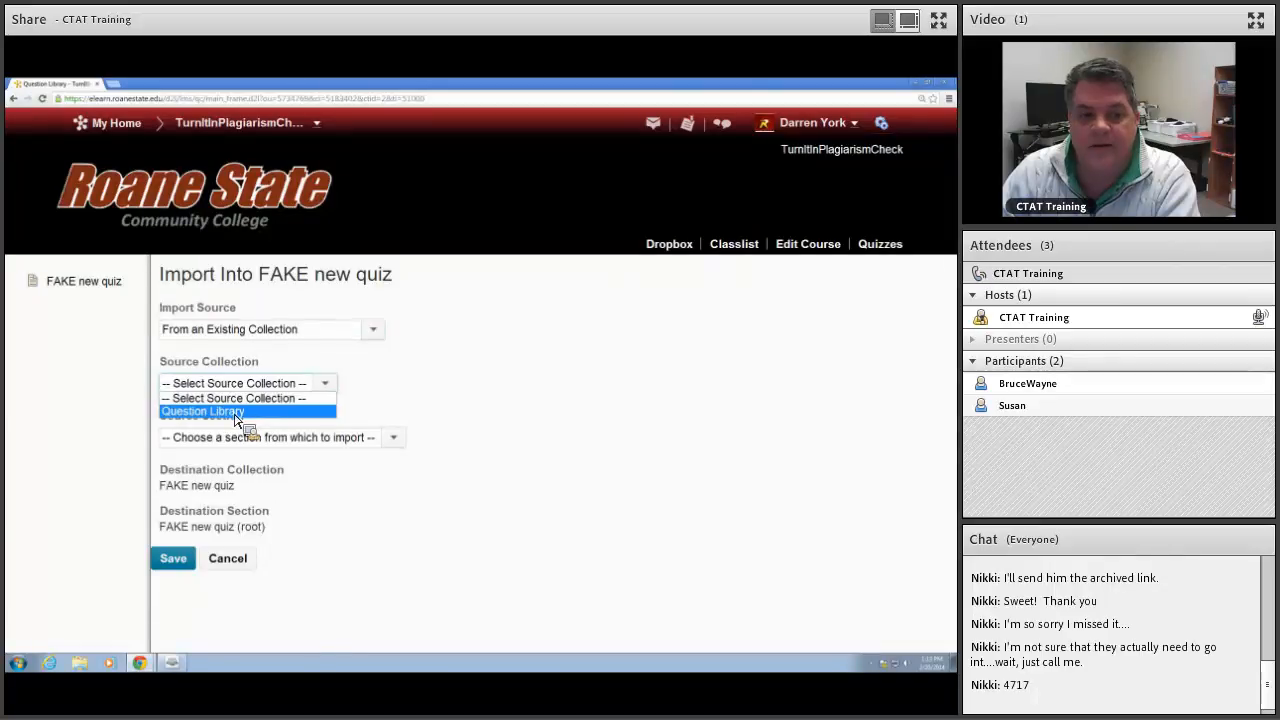
{"action": "left_click", "coordinate": [236, 413]}
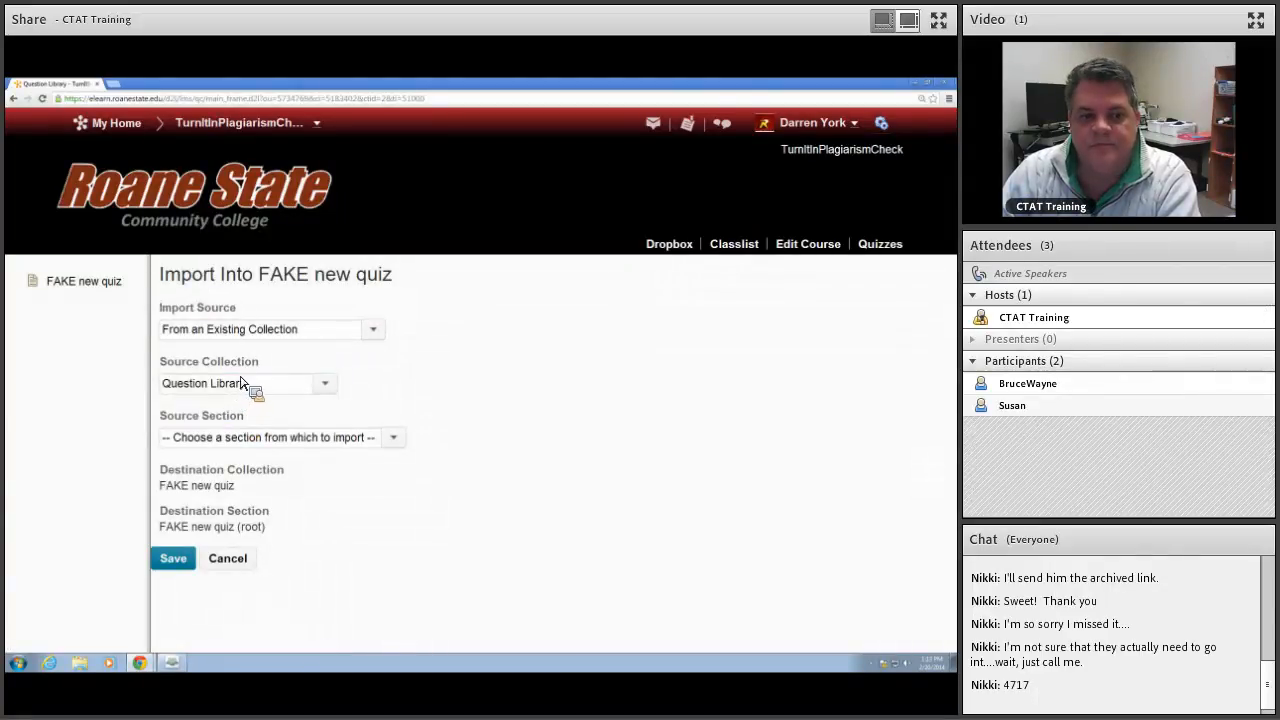
{"action": "left_click", "coordinate": [242, 442]}
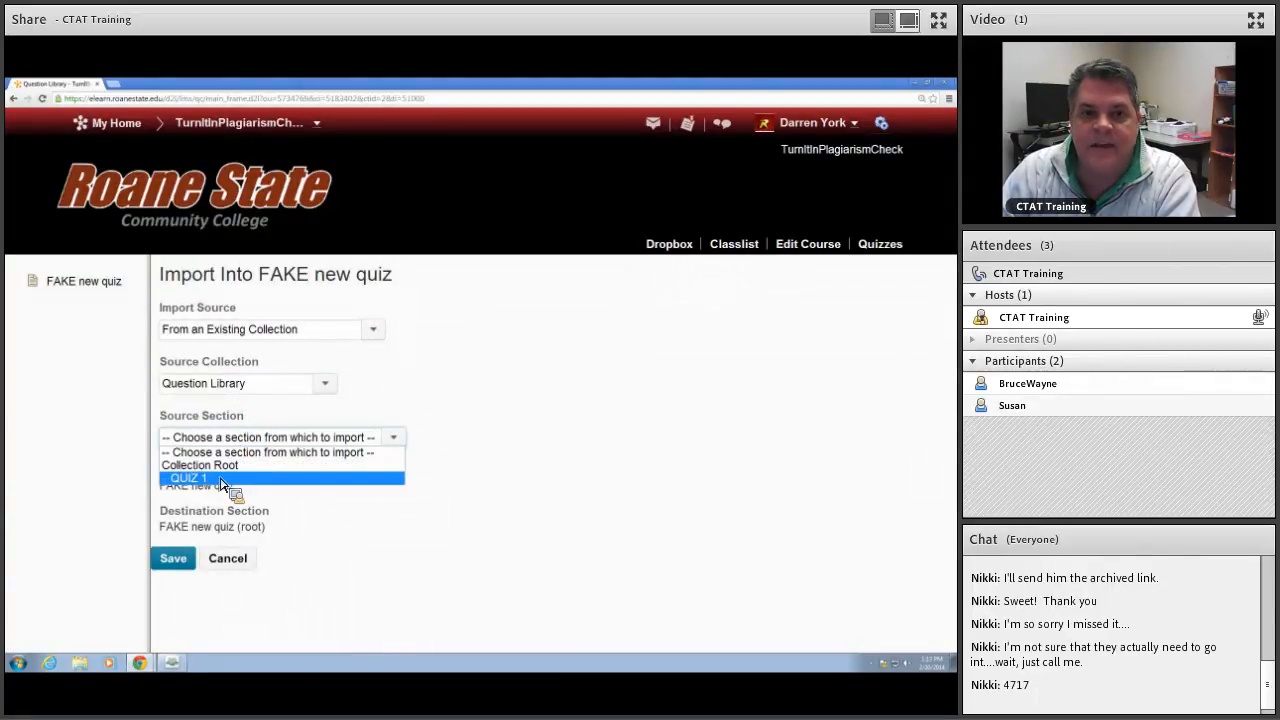
{"action": "left_click", "coordinate": [222, 479]}
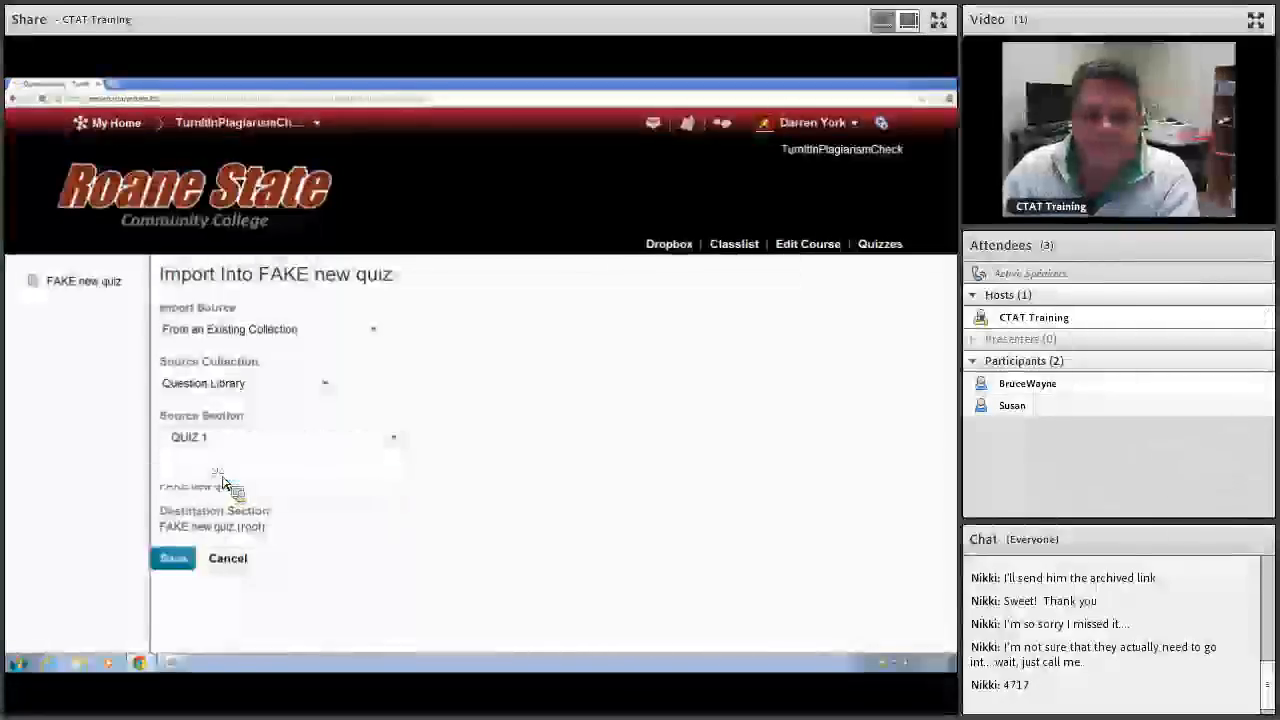
{"action": "scroll", "coordinate": [393, 452], "scroll_direction": "down", "scroll_amount": 1}
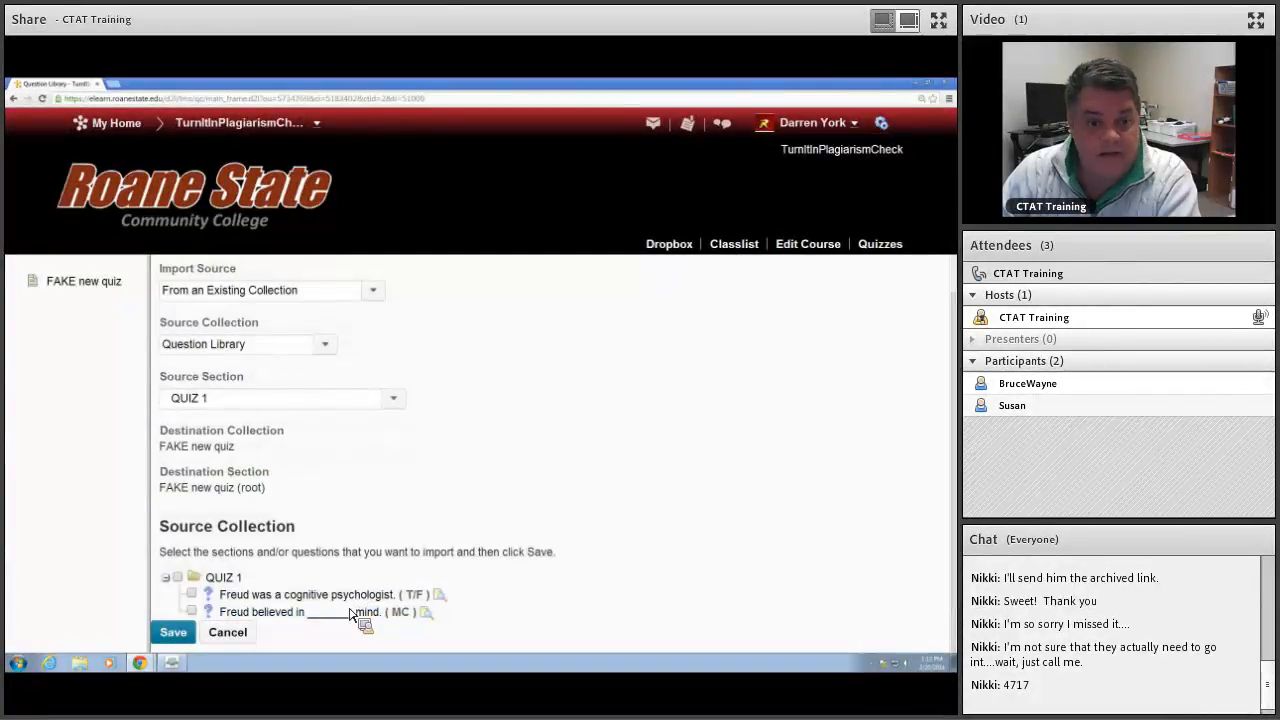
{"action": "left_click", "coordinate": [178, 577]}
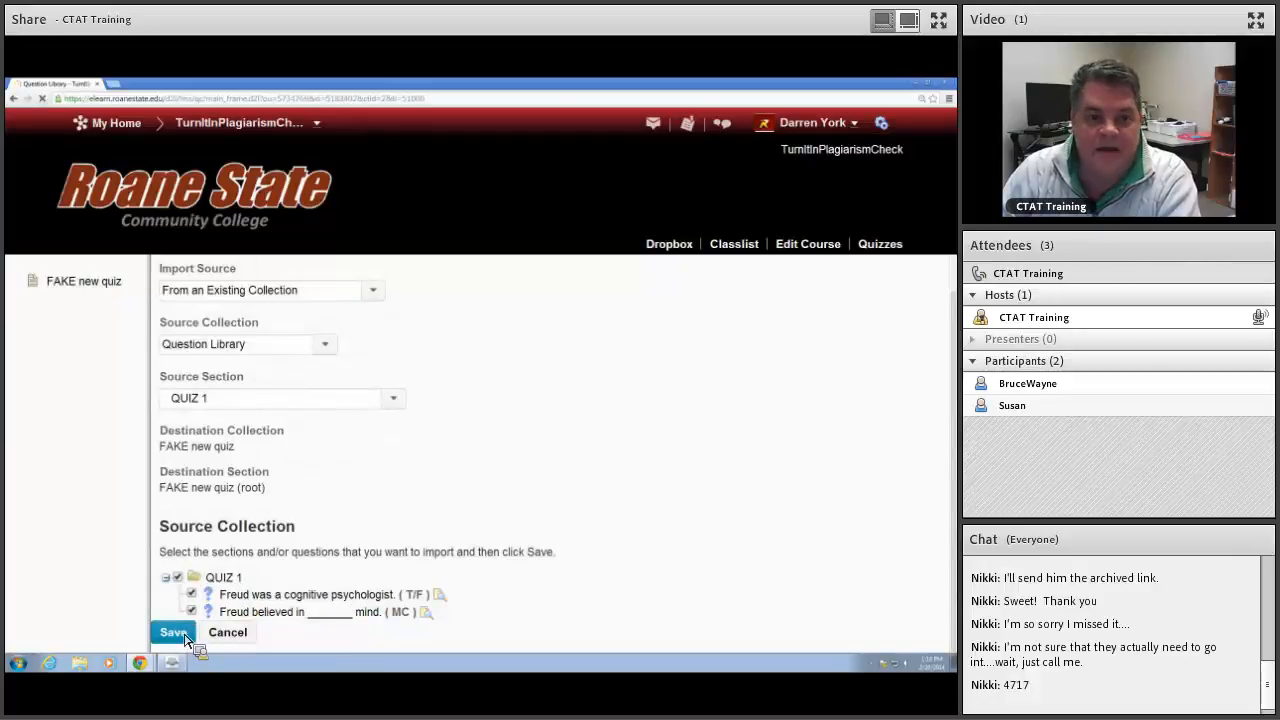
{"action": "left_click", "coordinate": [185, 638]}
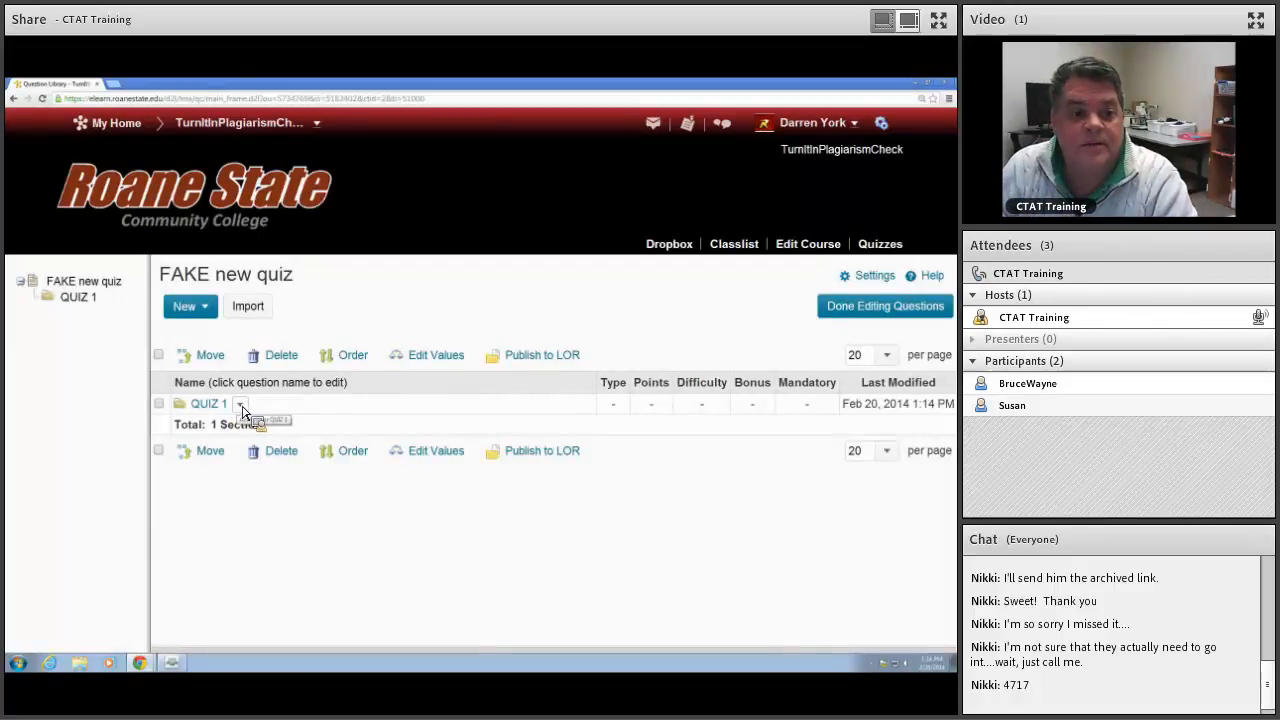
Step: Delete the imported QUIZ 1 section from the quiz and confirm the deletion
{"action": "left_click", "coordinate": [159, 355]}
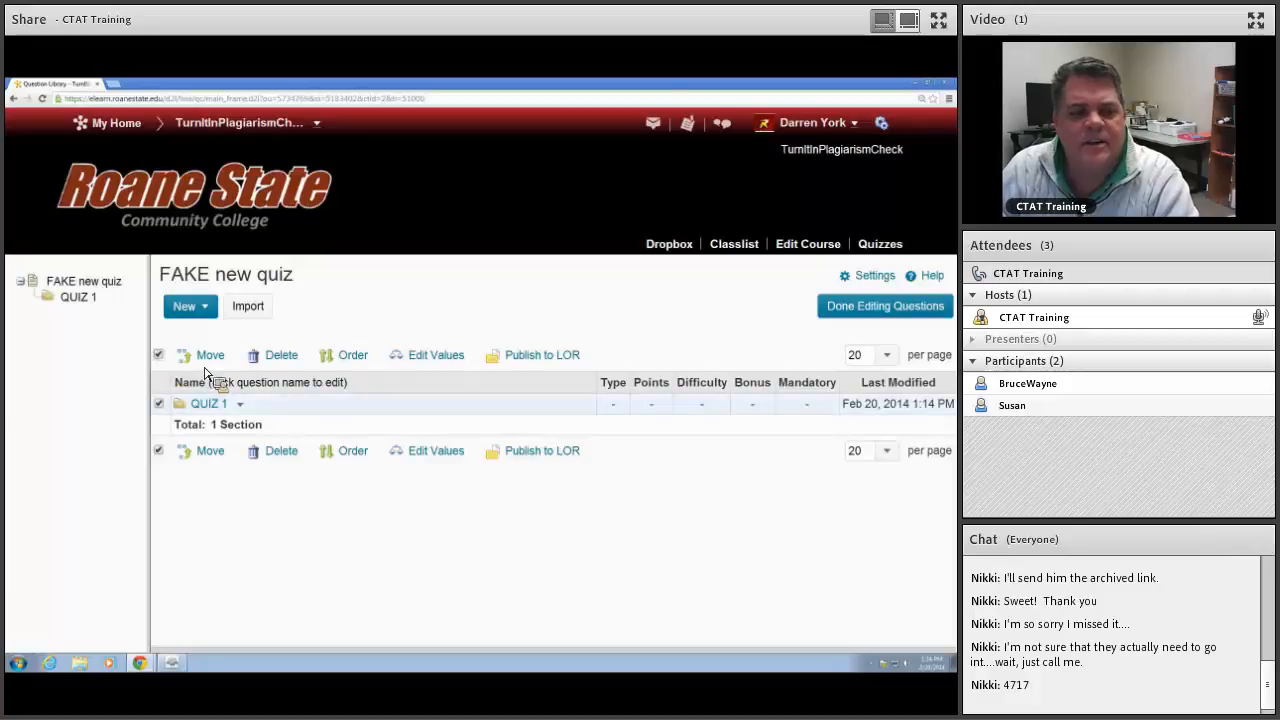
{"action": "left_click", "coordinate": [281, 356]}
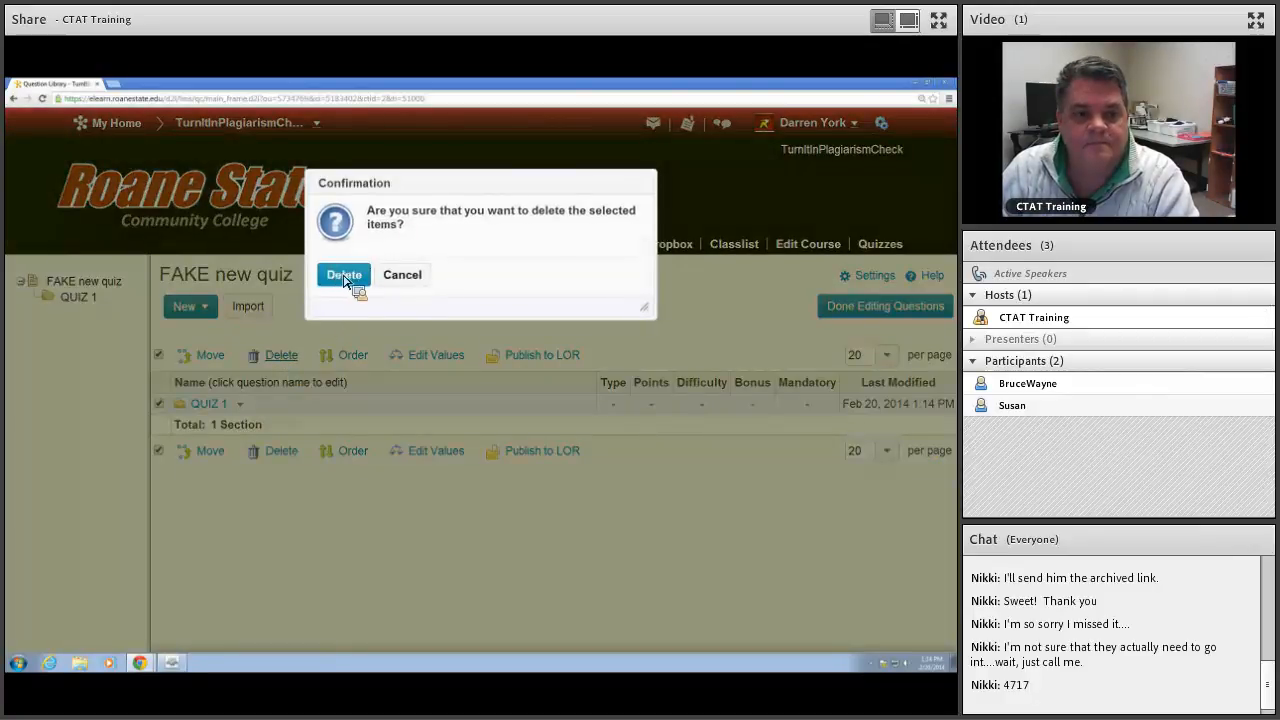
{"action": "left_click", "coordinate": [340, 276]}
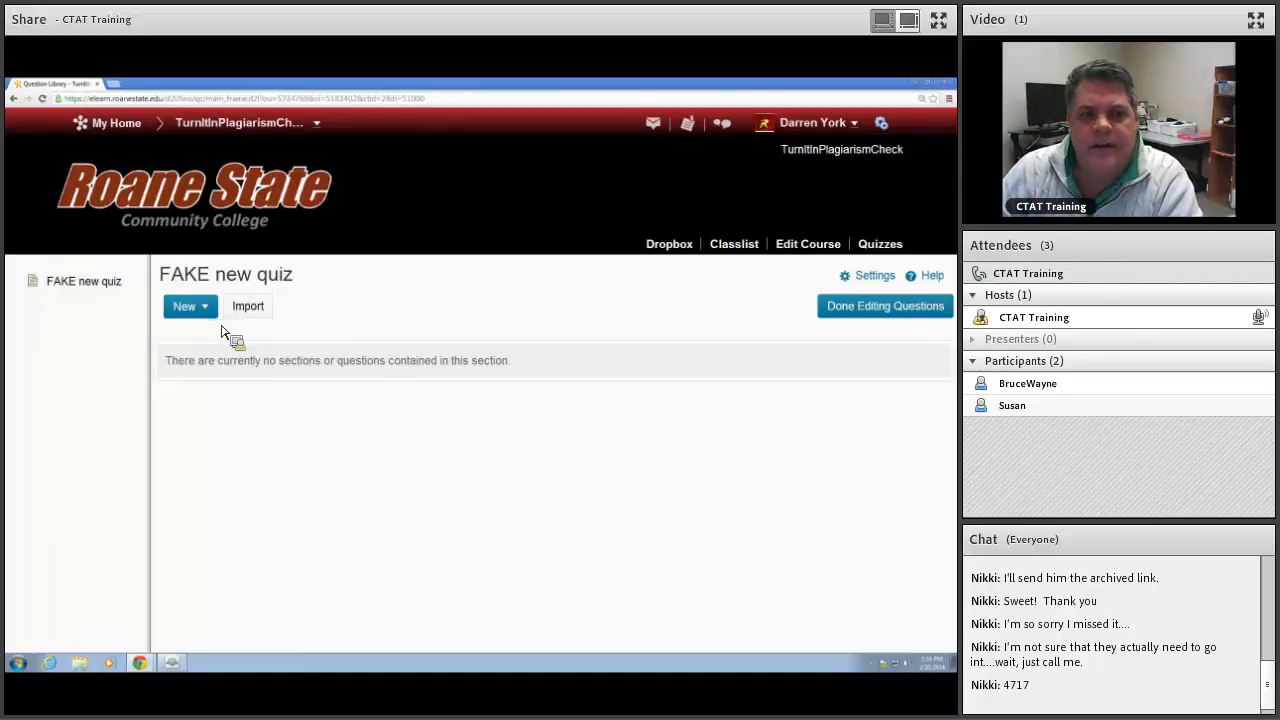
Step: Create a random section named "RANDOM section 1" in the quiz and save it
{"action": "left_click", "coordinate": [210, 310]}
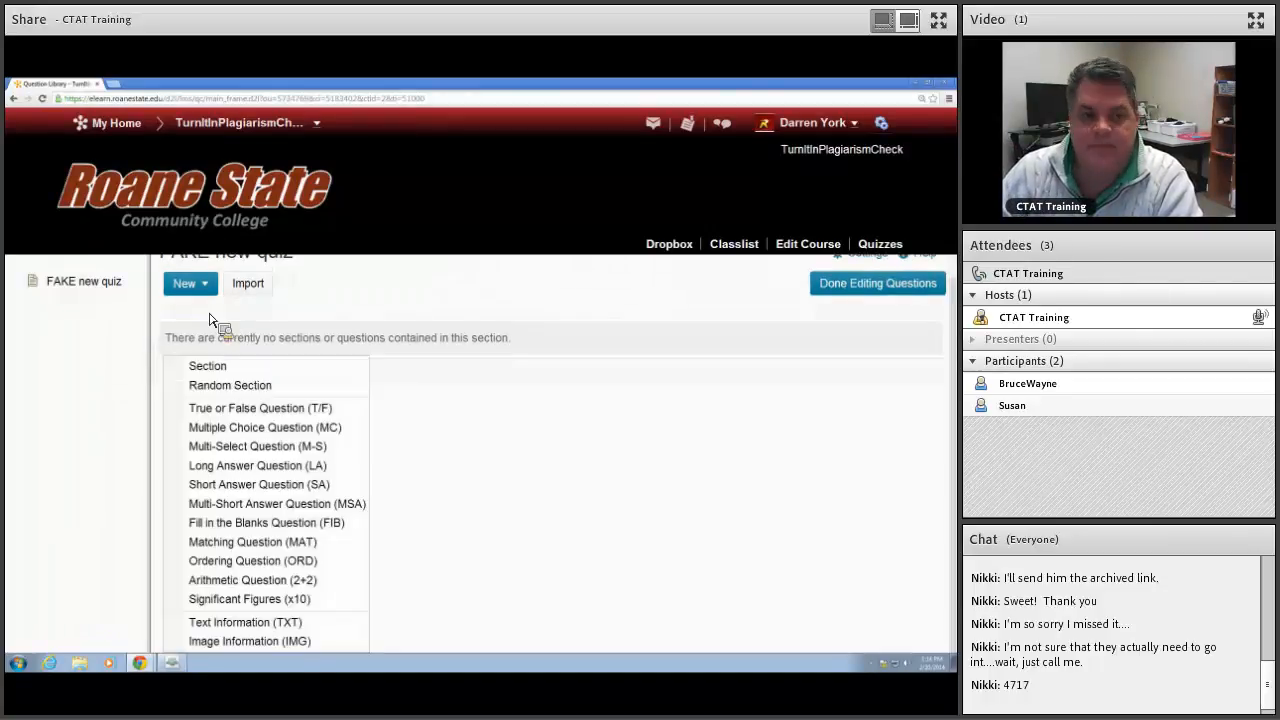
{"action": "left_click", "coordinate": [265, 387]}
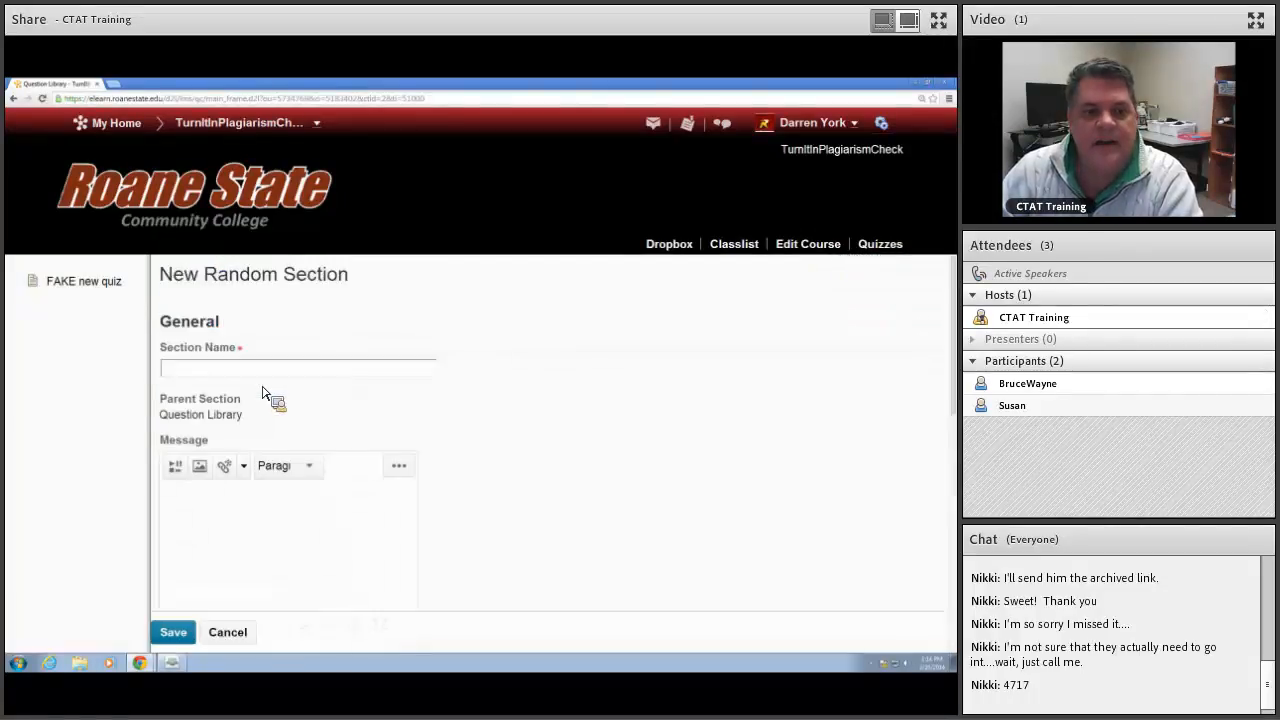
{"action": "type", "text": "RA"}
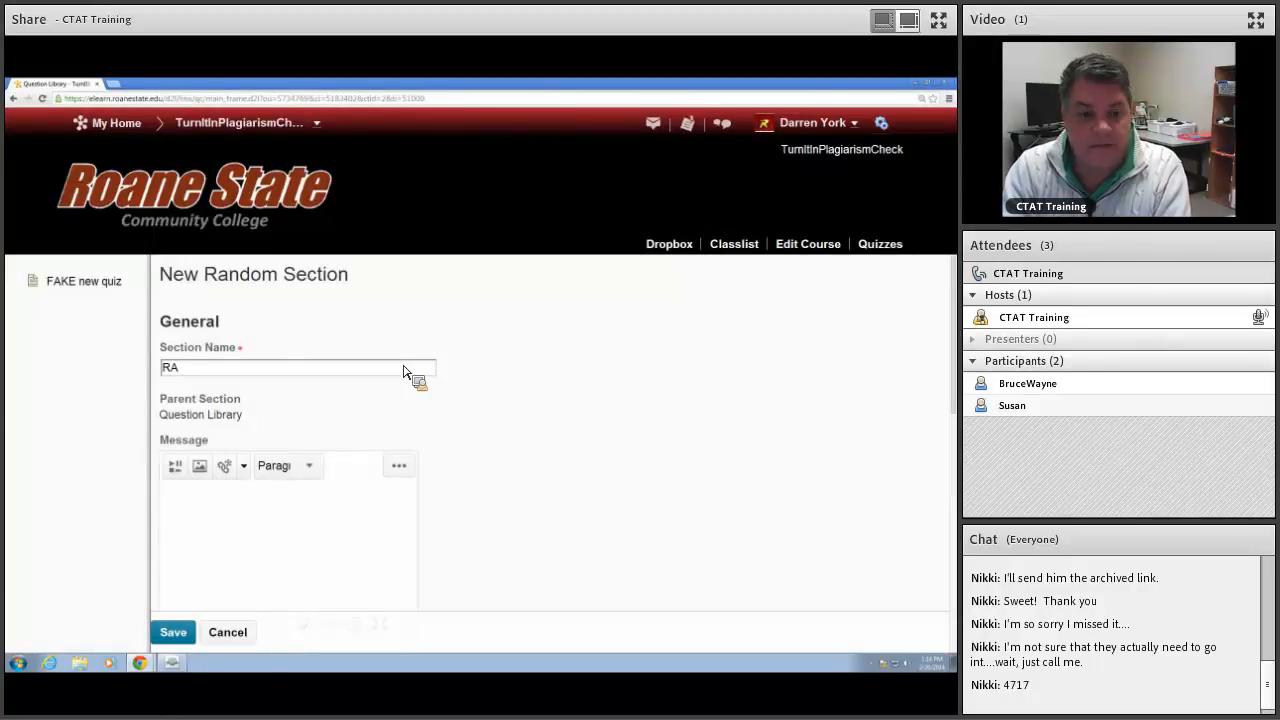
{"action": "type", "text": "BDOM se"}
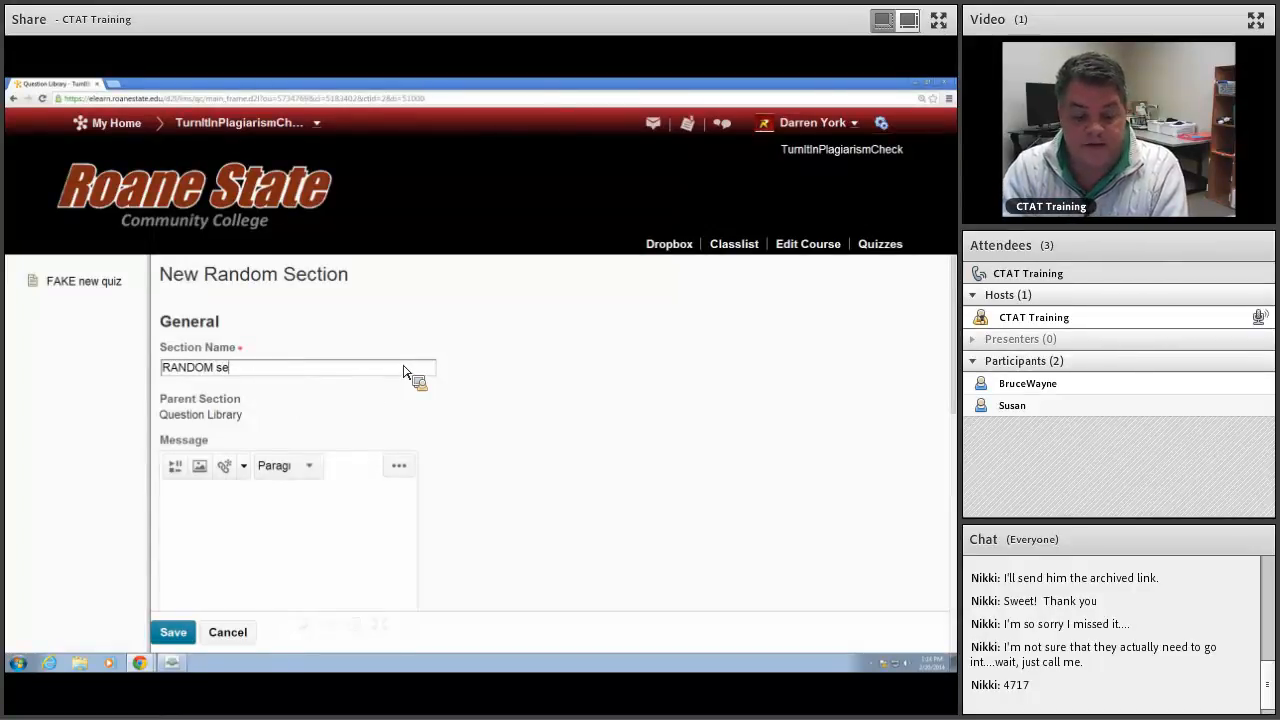
{"action": "type", "text": "ction 1"}
{"action": "scroll", "coordinate": [290, 380], "scroll_direction": "down", "scroll_amount": 3}
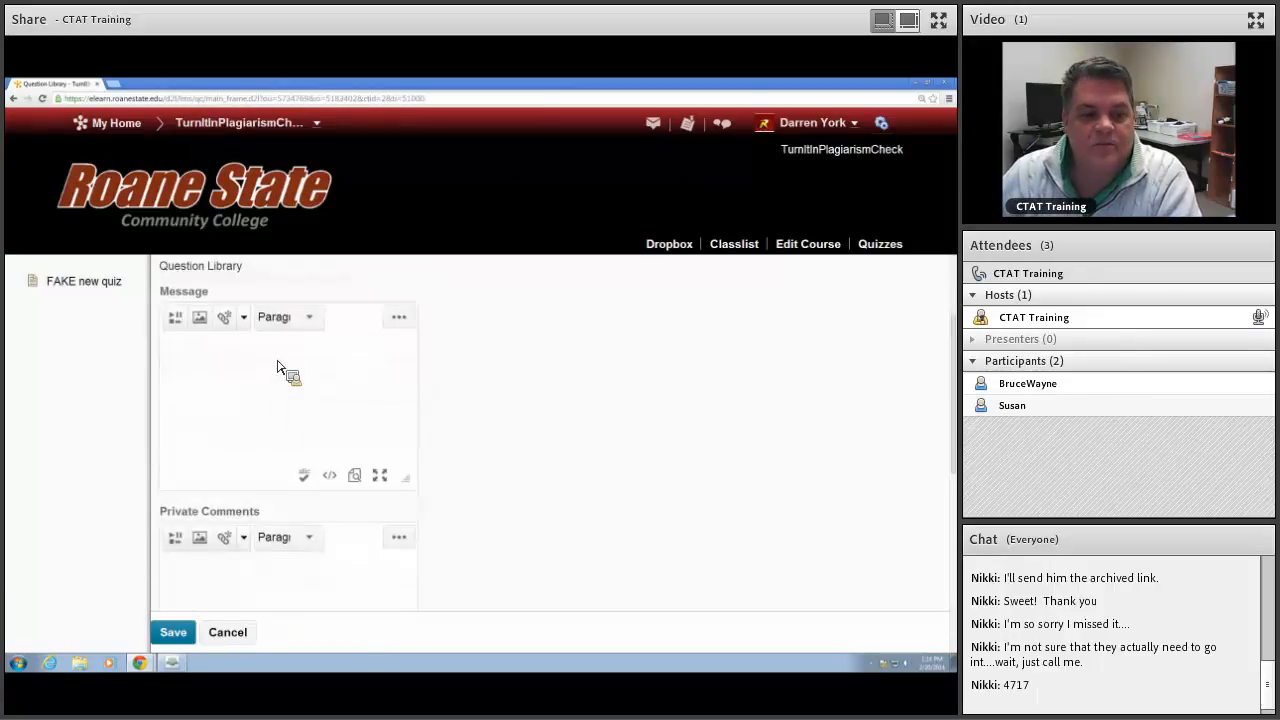
{"action": "left_click", "coordinate": [178, 634]}
Step: Import all questions of the Question Library's QUIZ 1 section into RANDOM section 1
{"action": "left_click", "coordinate": [247, 406]}
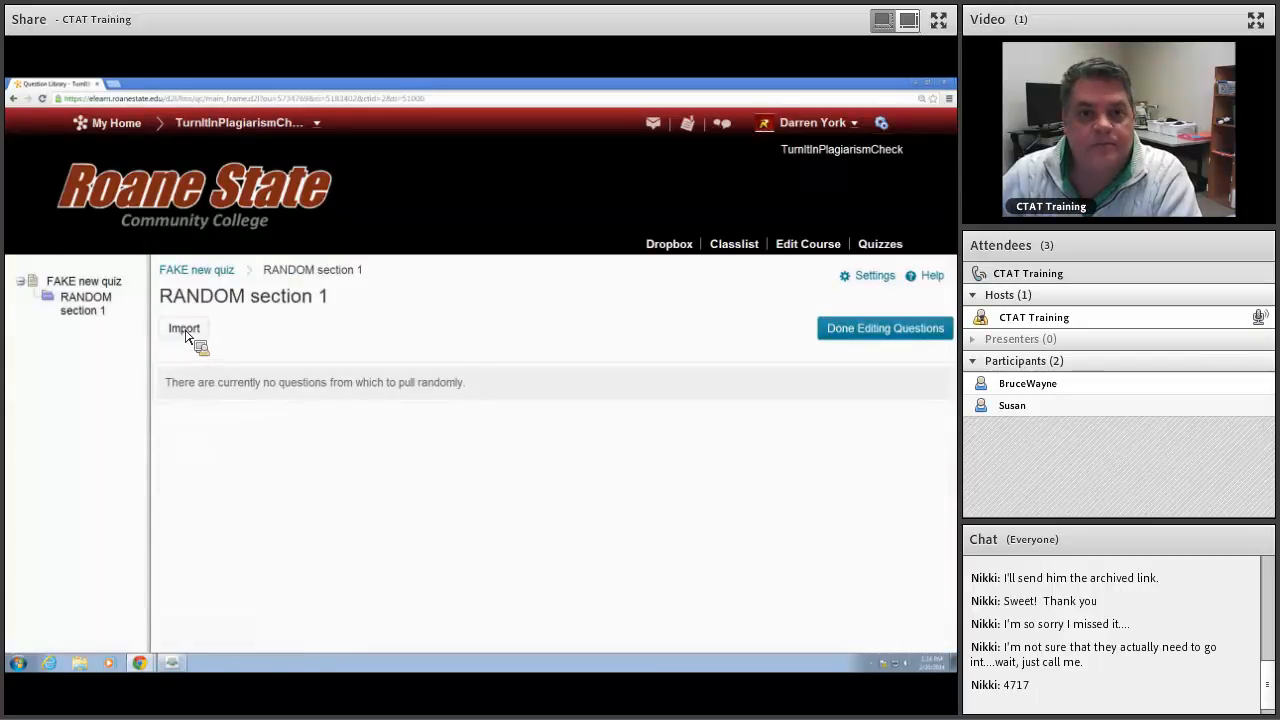
{"action": "left_click", "coordinate": [183, 330]}
{"action": "left_click", "coordinate": [279, 368]}
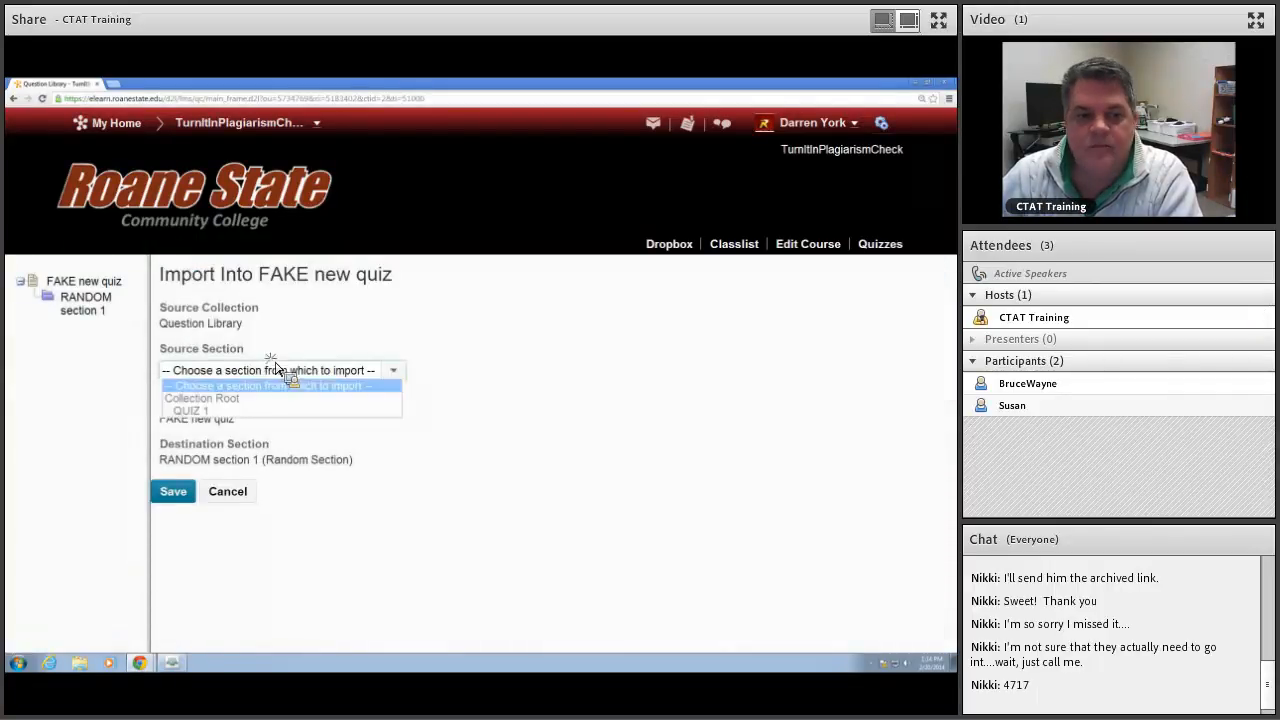
{"action": "left_click", "coordinate": [224, 412]}
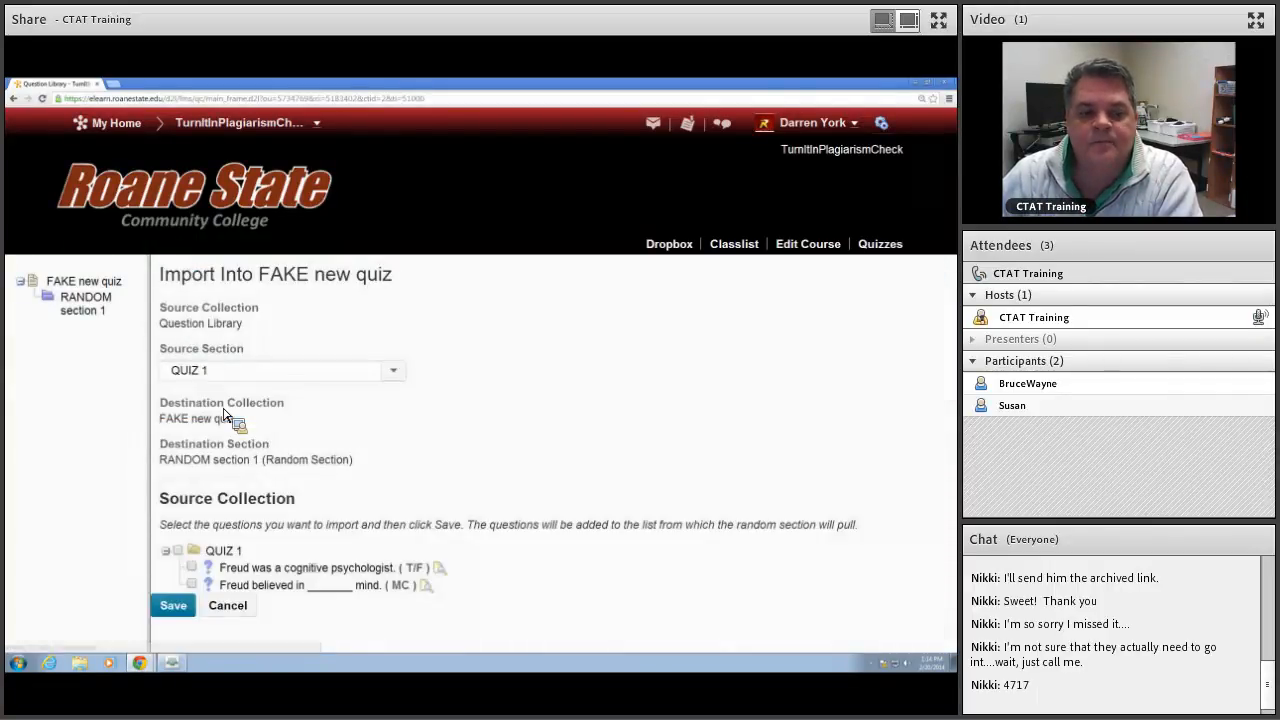
{"action": "left_click", "coordinate": [178, 551]}
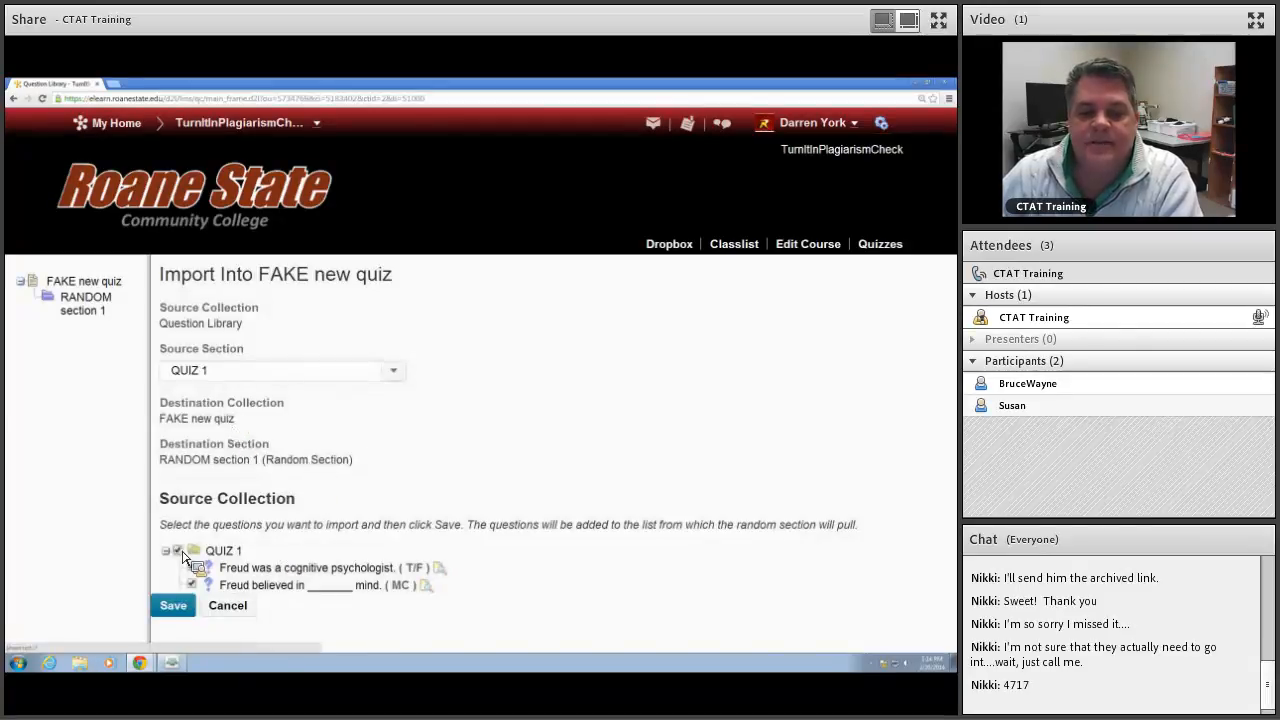
{"action": "left_click", "coordinate": [185, 610]}
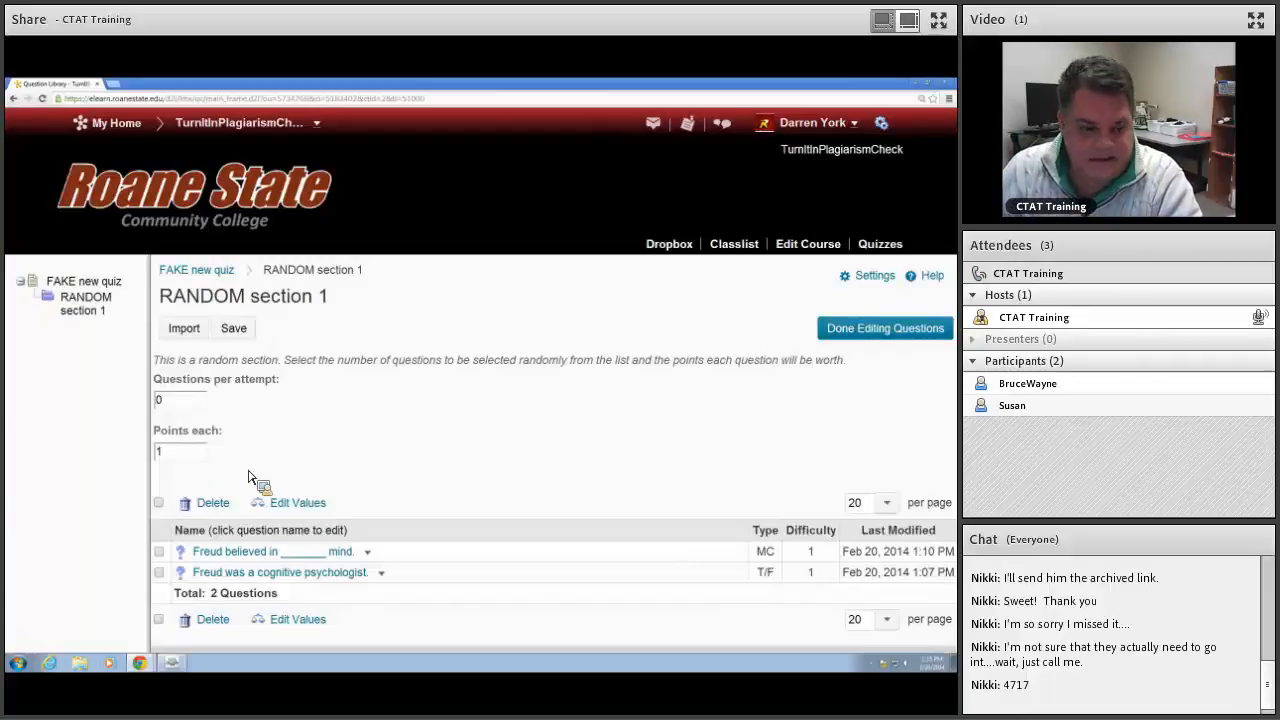
Step: Set RANDOM section 1 to draw 2 questions per attempt and save the section
{"action": "left_click", "coordinate": [181, 402]}
{"action": "double_click", "coordinate": [181, 402]}
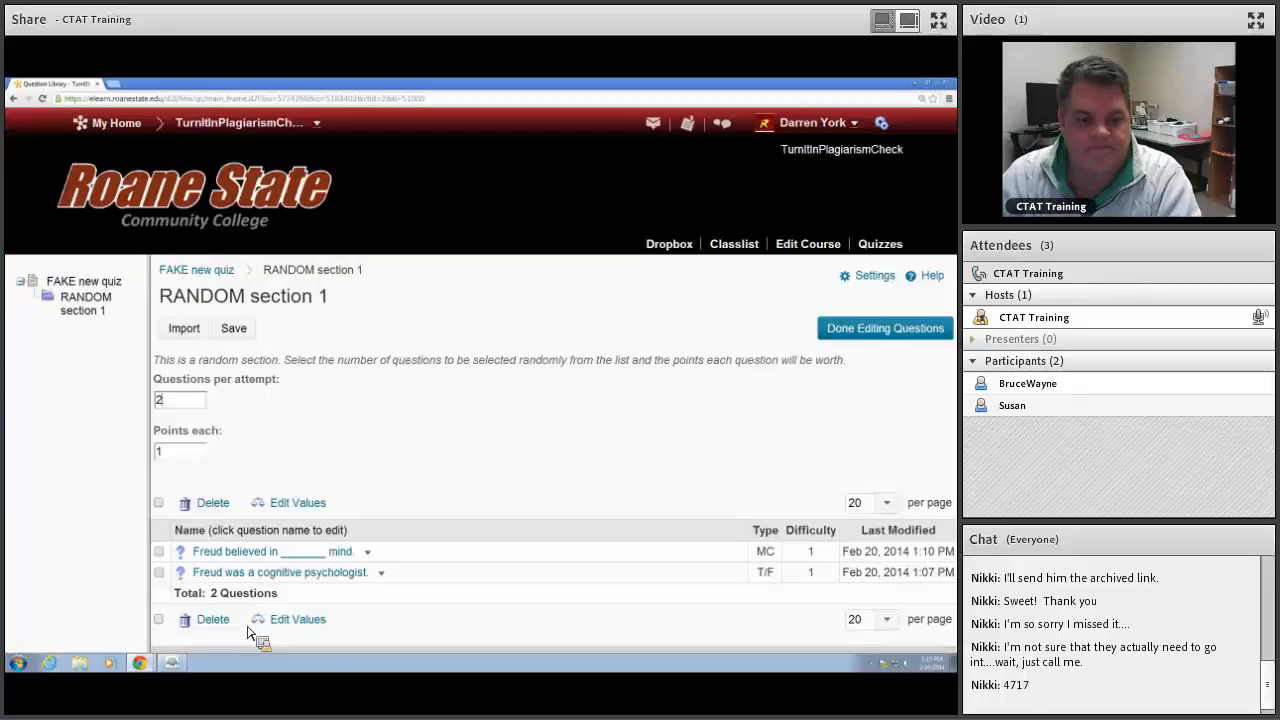
{"action": "left_click", "coordinate": [240, 330]}
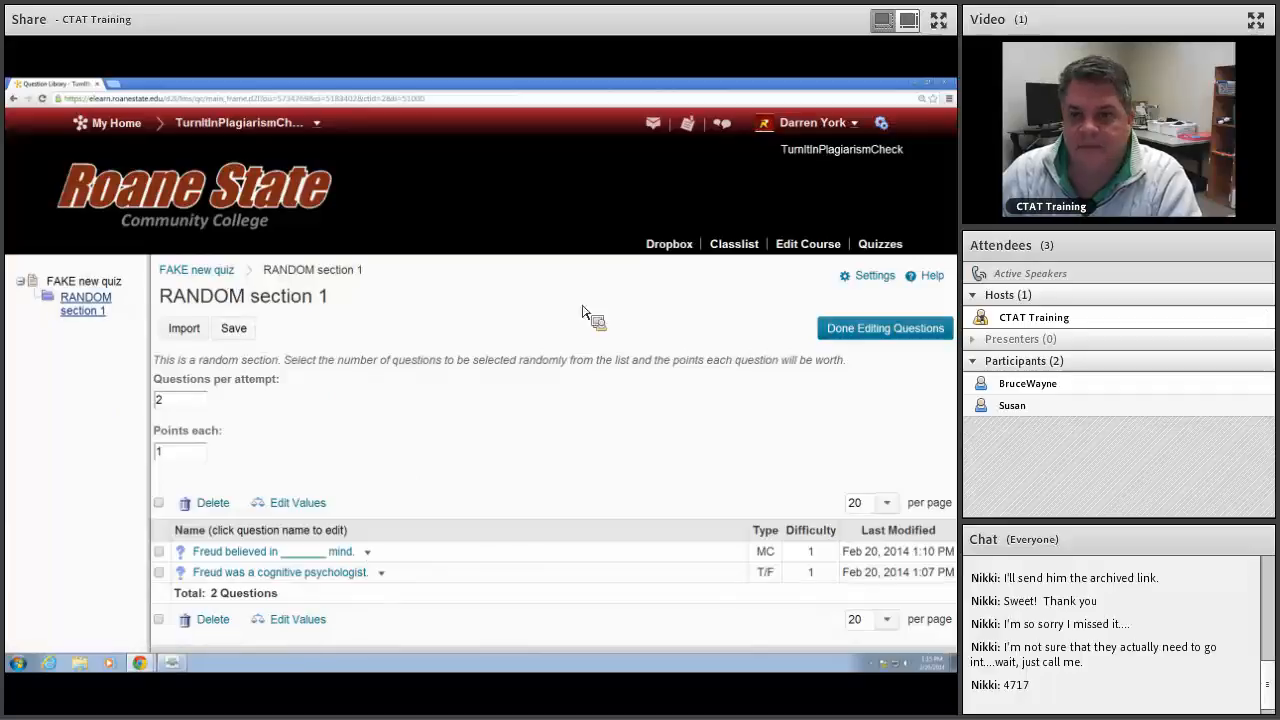
Step: Return to the course's quiz list and open FAKE new quiz for editing
{"action": "left_click", "coordinate": [875, 248]}
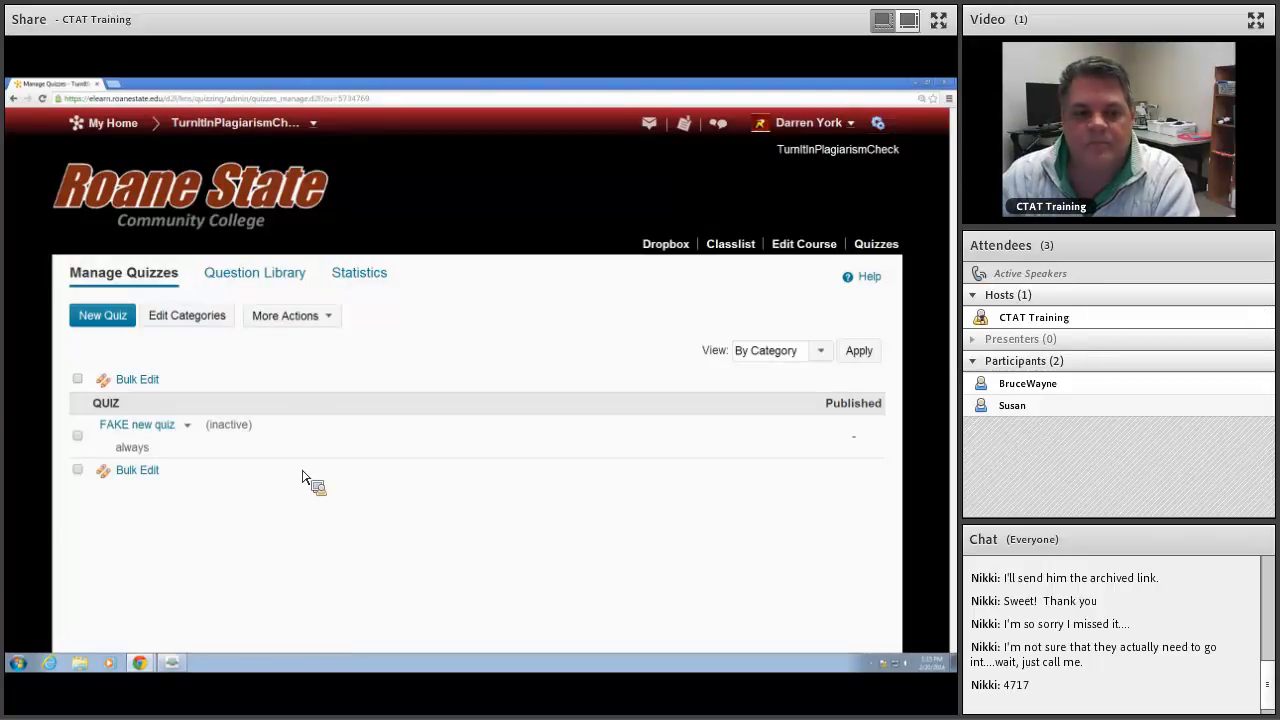
{"action": "left_click", "coordinate": [187, 426]}
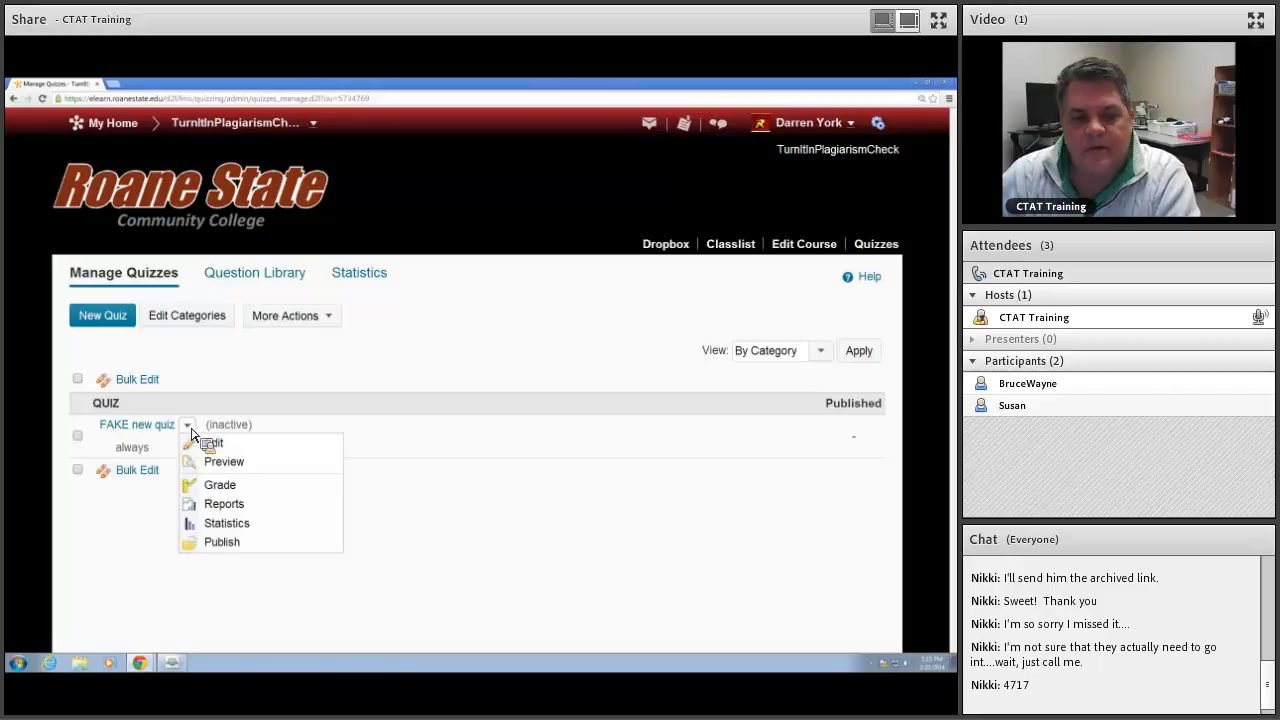
{"action": "left_click", "coordinate": [157, 428]}
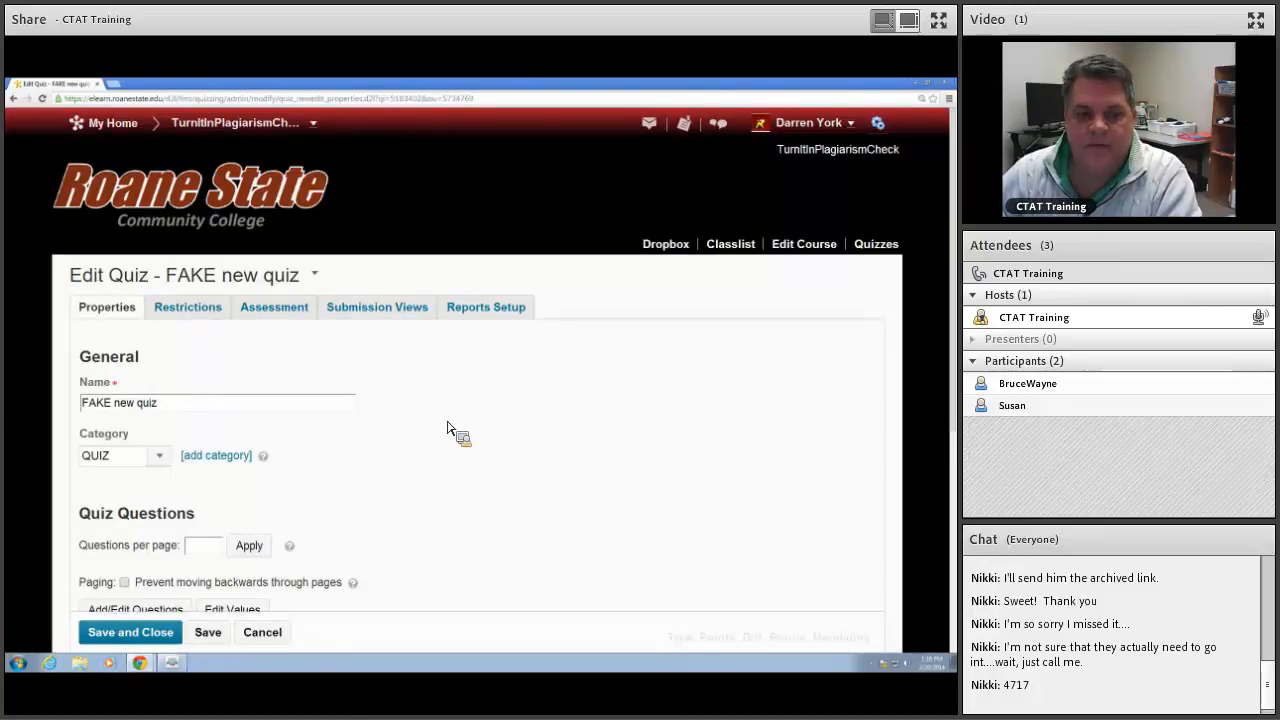
Step: Review the quiz's question list and its description and introduction settings
{"action": "scroll", "coordinate": [447, 428], "scroll_direction": "down", "scroll_amount": 5}
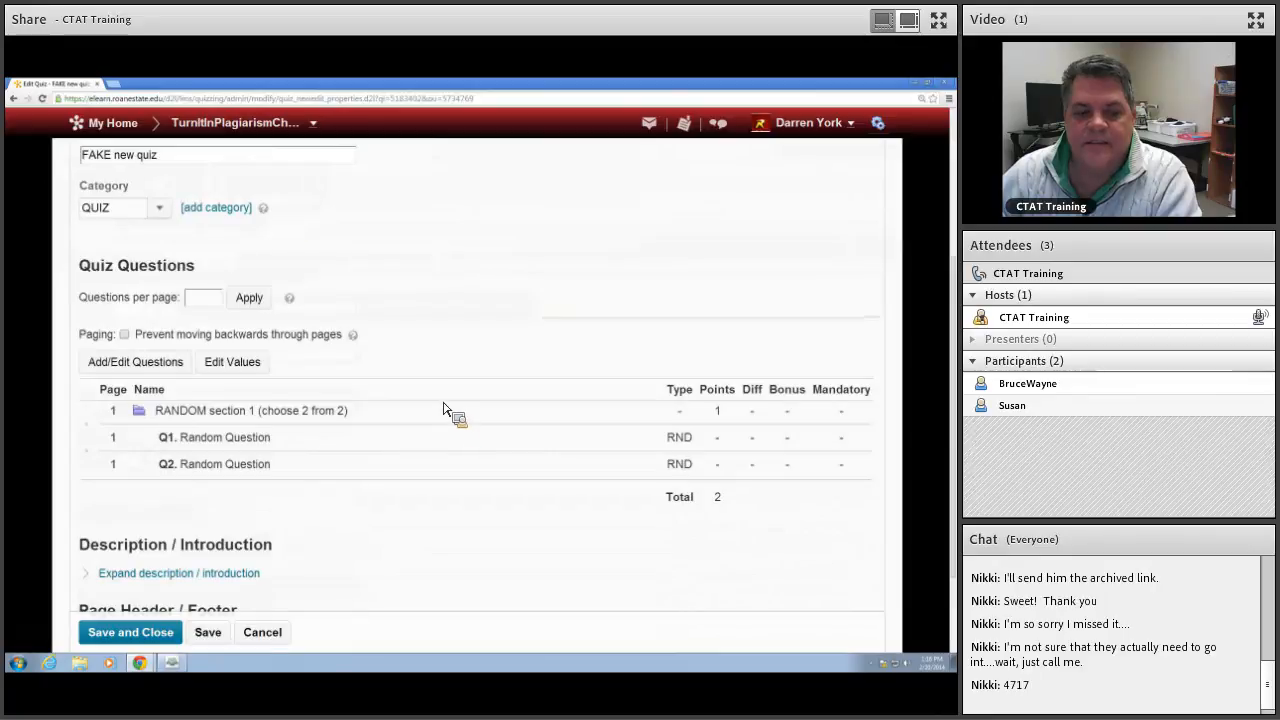
{"action": "scroll", "coordinate": [447, 410], "scroll_direction": "down", "scroll_amount": 3}
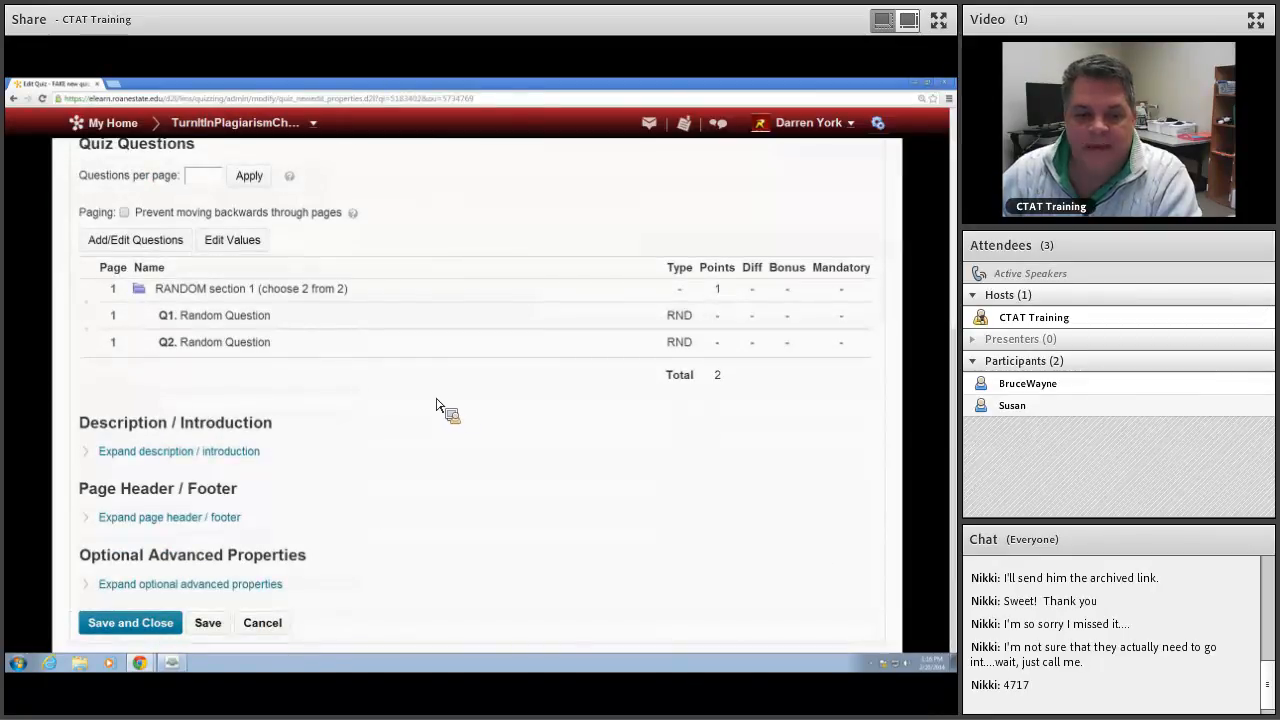
{"action": "left_click", "coordinate": [203, 455]}
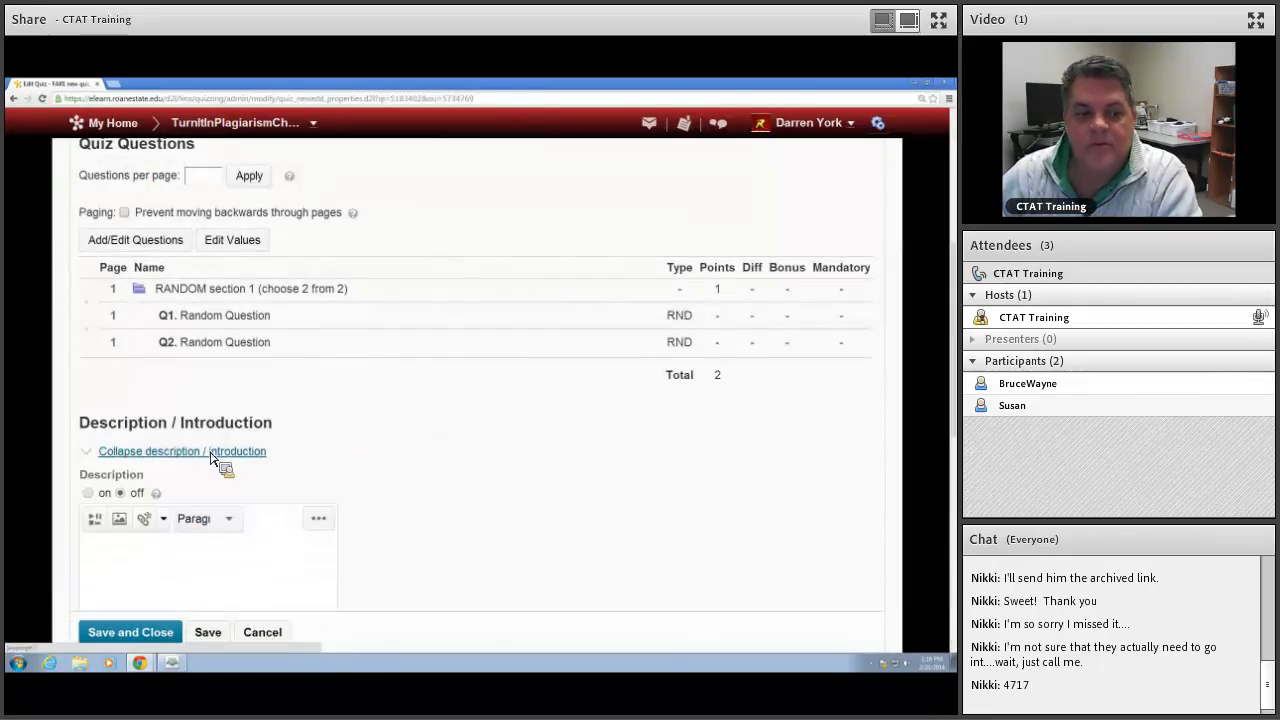
{"action": "scroll", "coordinate": [223, 457], "scroll_direction": "down", "scroll_amount": 3}
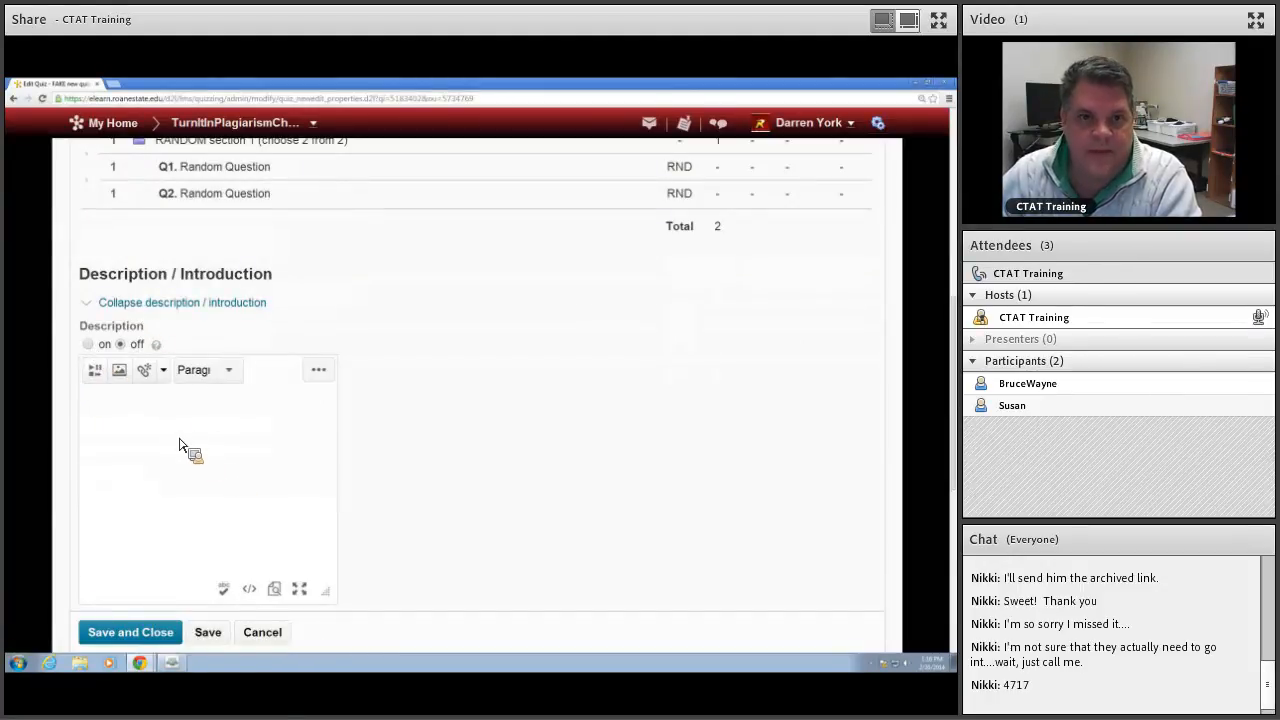
{"action": "scroll", "coordinate": [548, 428], "scroll_direction": "down", "scroll_amount": 4}
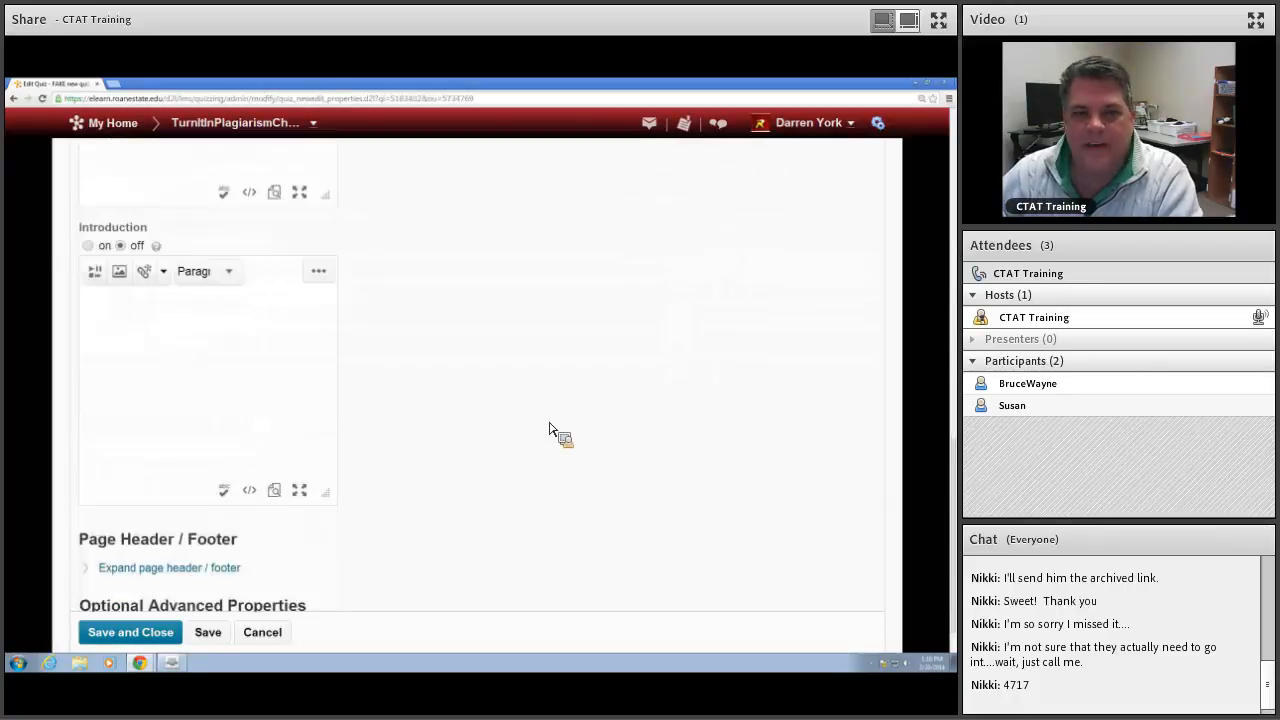
{"action": "scroll", "coordinate": [548, 428], "scroll_direction": "down", "scroll_amount": 1}
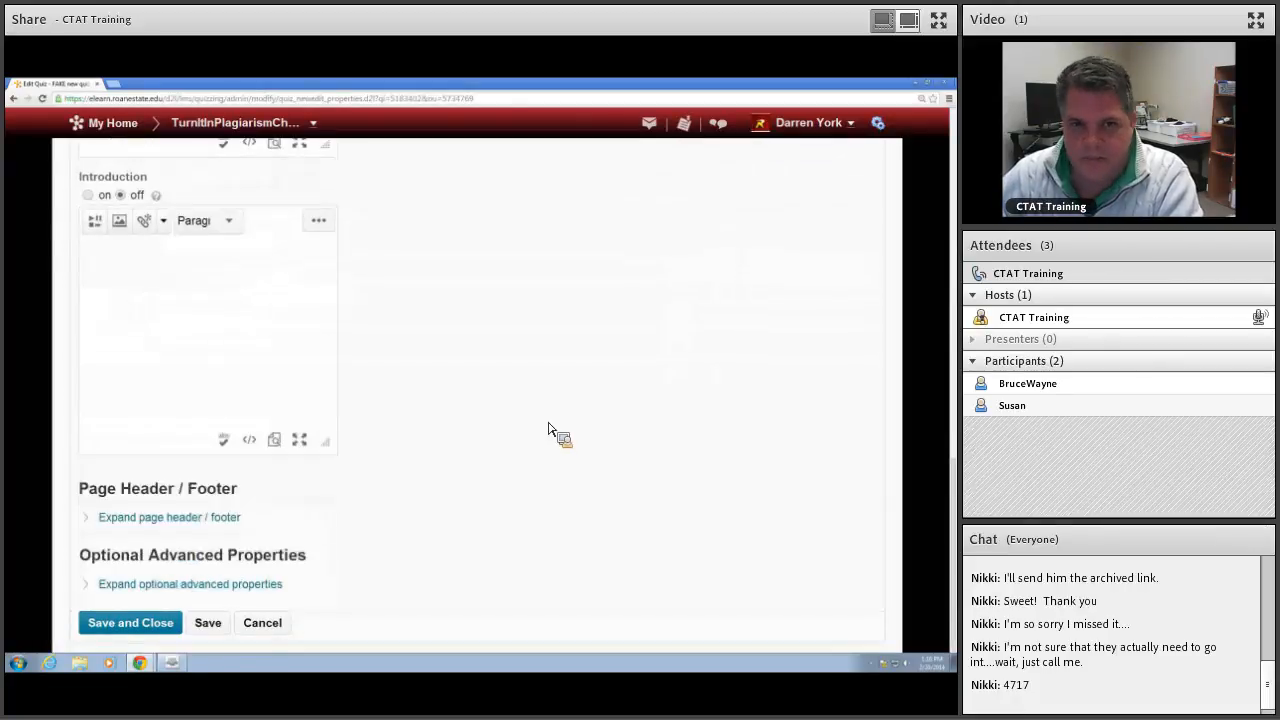
{"action": "scroll", "coordinate": [548, 428], "scroll_direction": "up", "scroll_amount": 1}
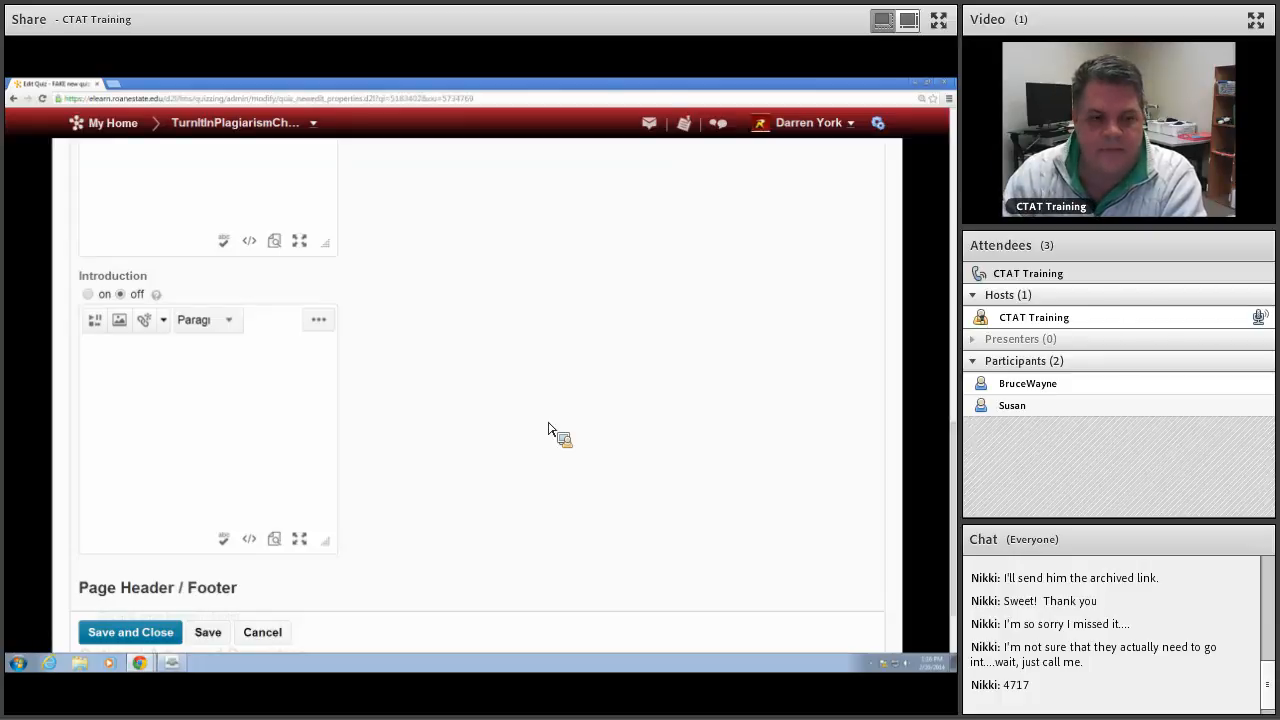
{"action": "scroll", "coordinate": [440, 395], "scroll_direction": "down", "scroll_amount": 2}
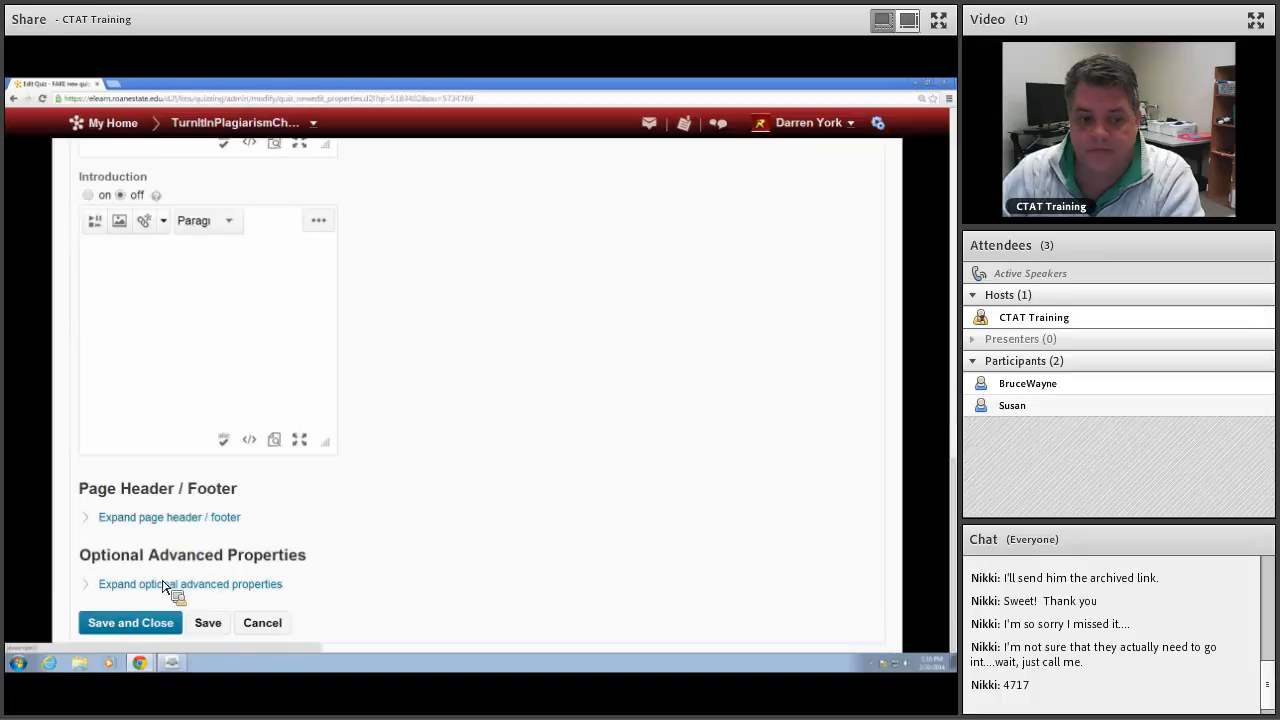
Step: Examine the quiz's page header and footer settings and its optional advanced properties
{"action": "left_click", "coordinate": [230, 519]}
{"action": "scroll", "coordinate": [293, 475], "scroll_direction": "down", "scroll_amount": 5}
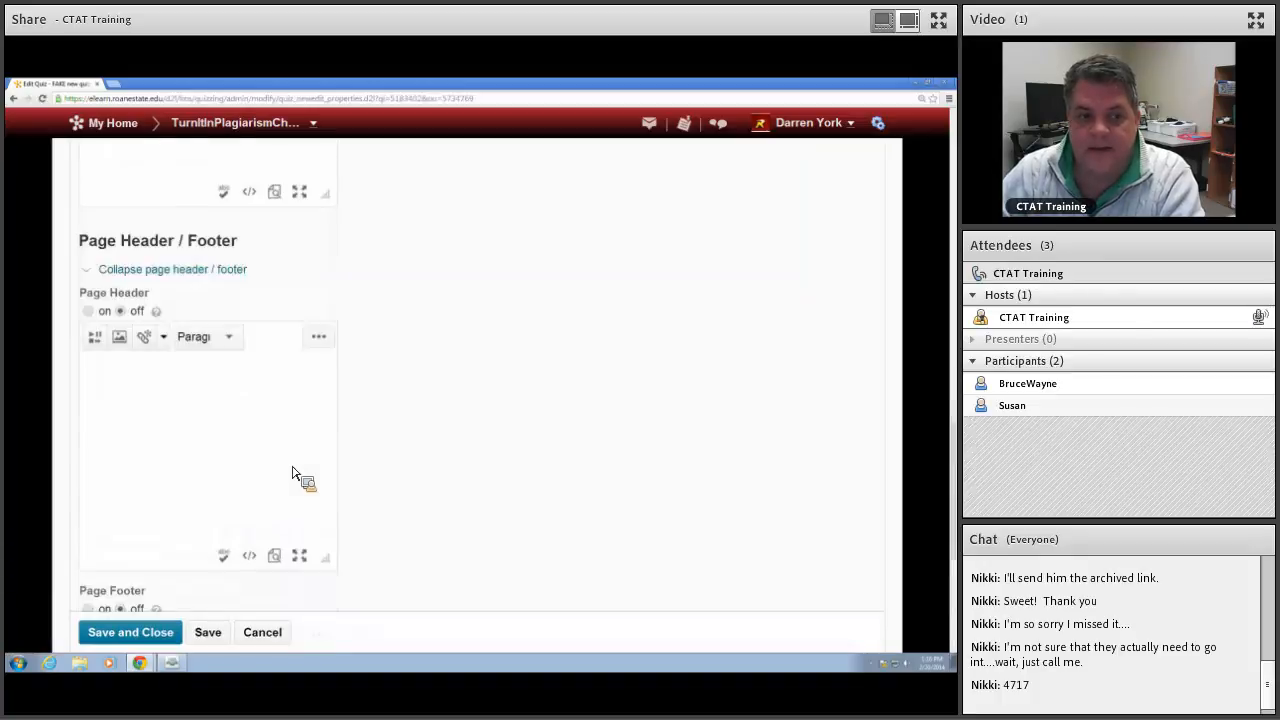
{"action": "scroll", "coordinate": [290, 465], "scroll_direction": "down", "scroll_amount": 7}
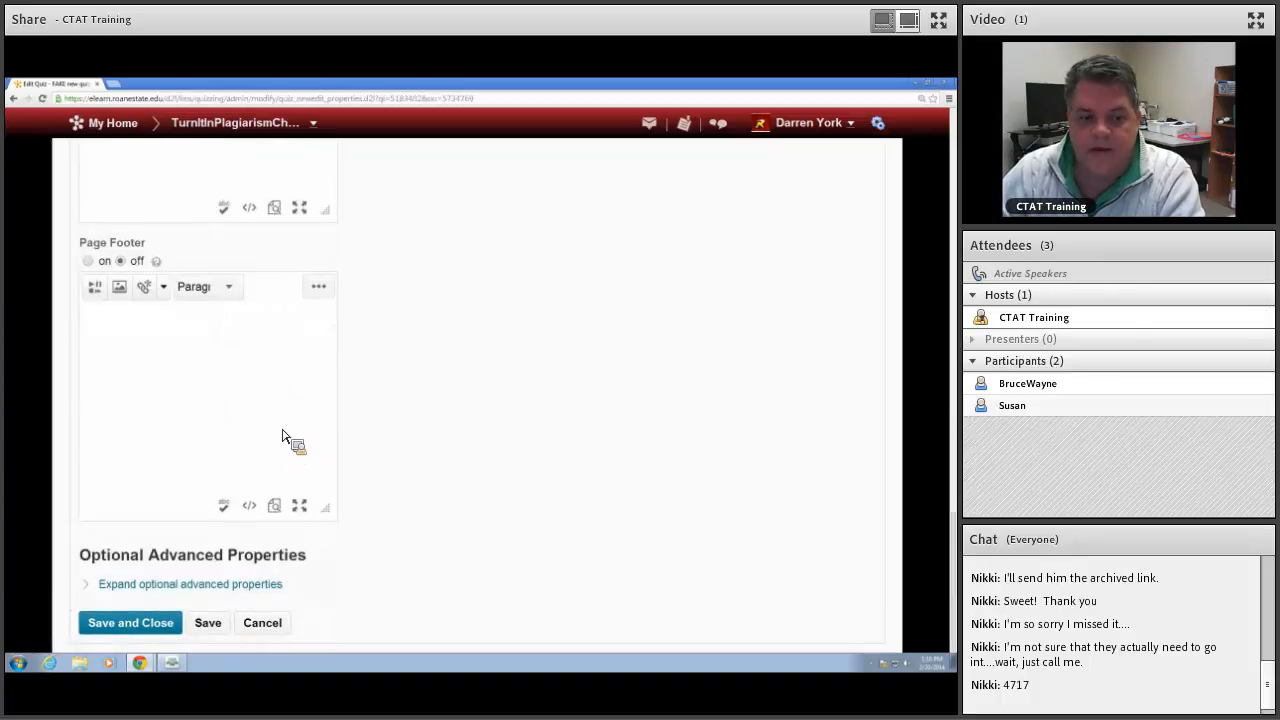
{"action": "left_click", "coordinate": [211, 586]}
{"action": "scroll", "coordinate": [400, 500], "scroll_direction": "down", "scroll_amount": 3}
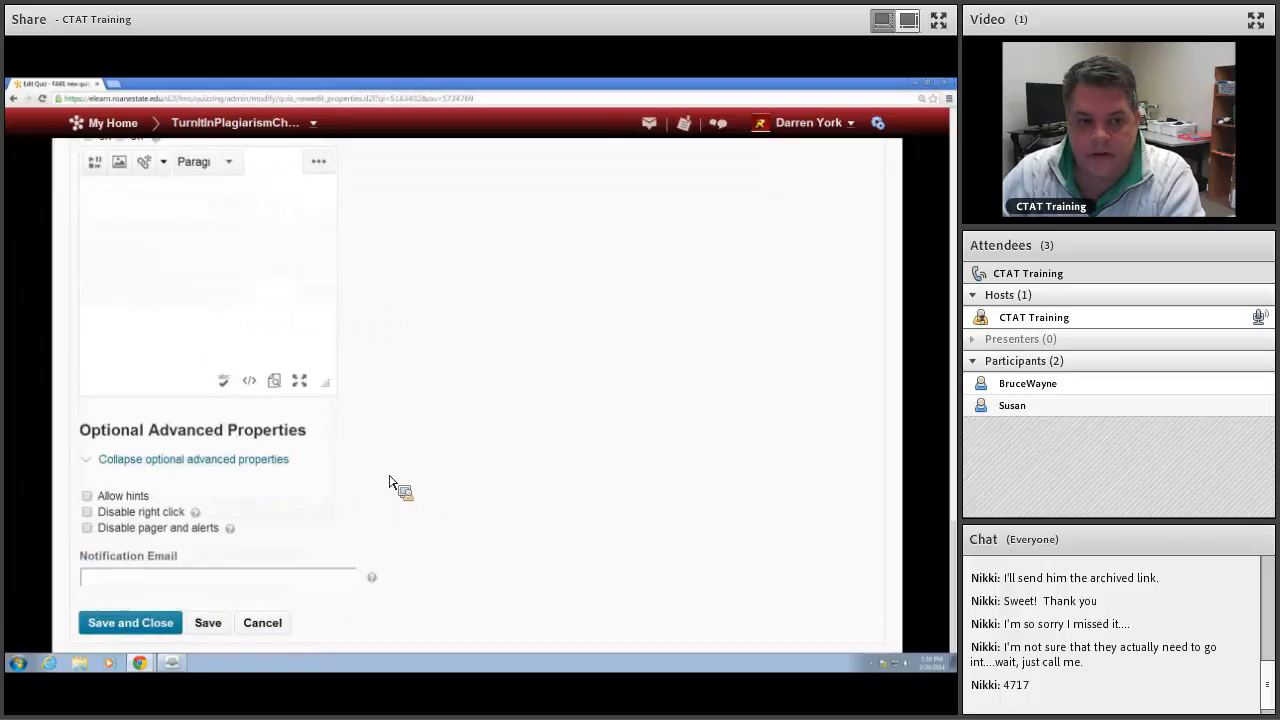
{"action": "scroll", "coordinate": [390, 483], "scroll_direction": "up", "scroll_amount": 15}
{"action": "scroll", "coordinate": [384, 474], "scroll_direction": "up", "scroll_amount": 8}
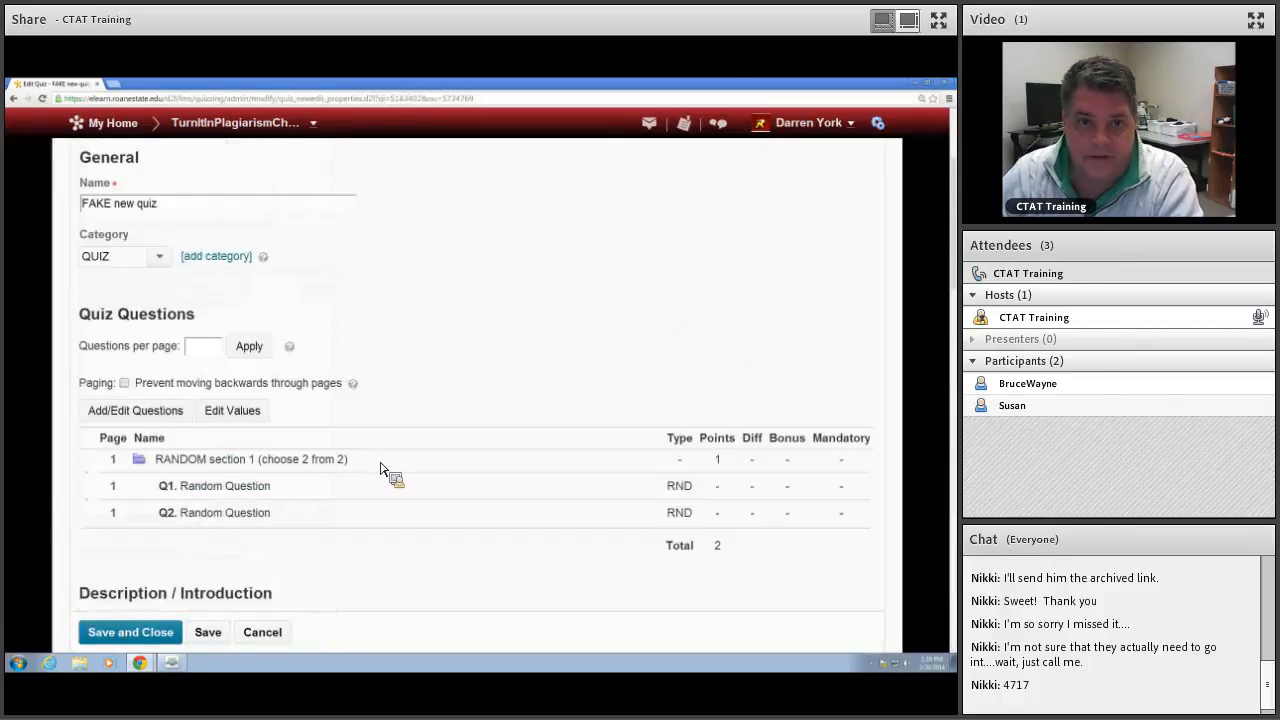
{"action": "scroll", "coordinate": [380, 468], "scroll_direction": "up", "scroll_amount": 4}
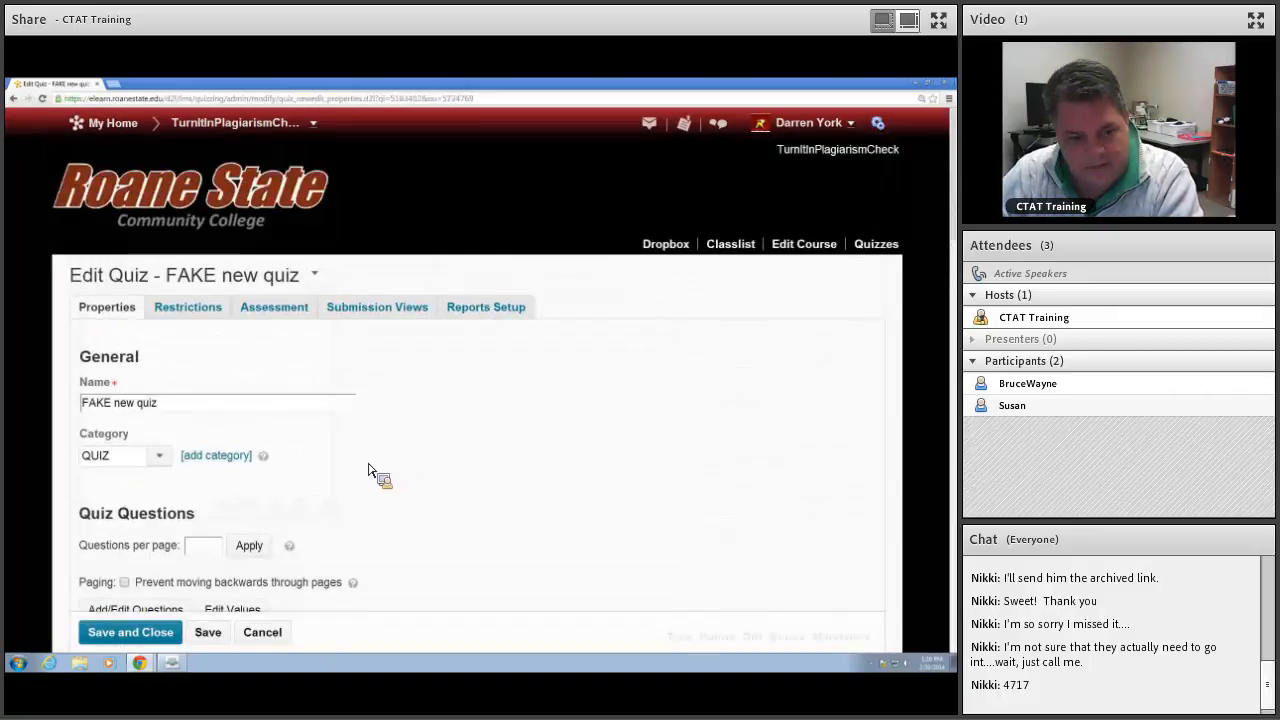
Step: Save the quiz properties and set the quiz status to Active in its restrictions
{"action": "left_click", "coordinate": [210, 638]}
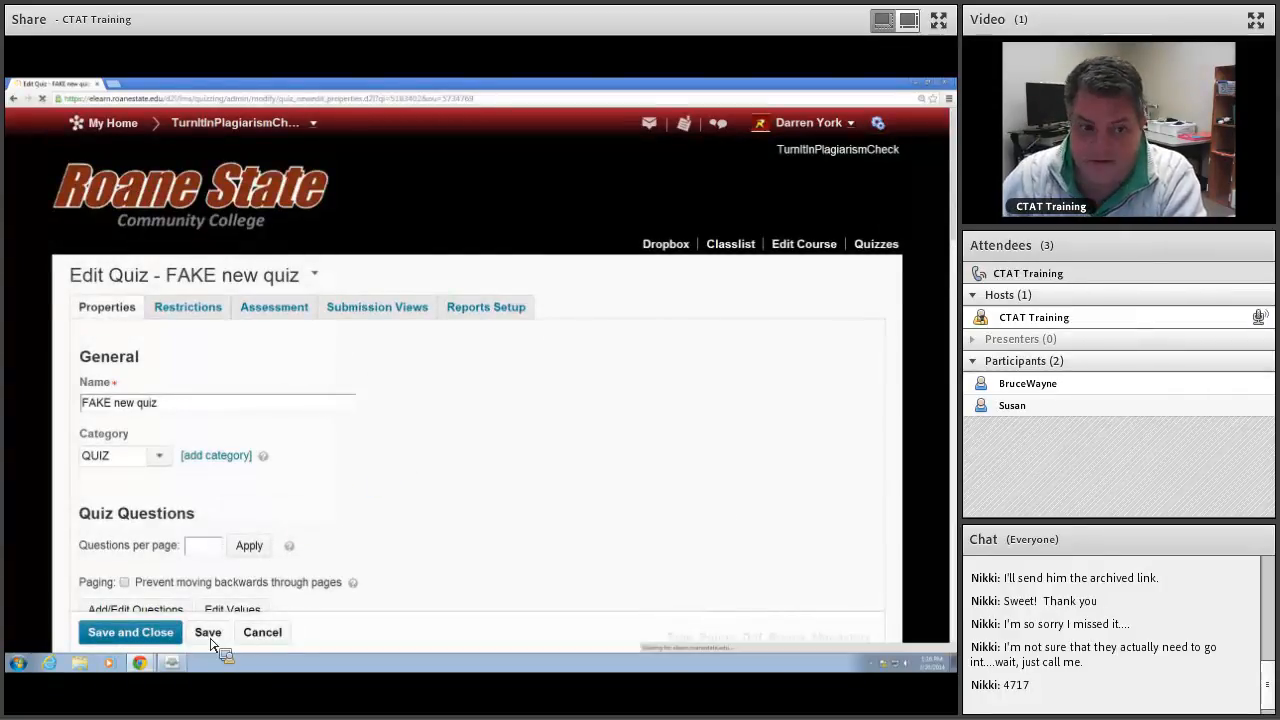
{"action": "left_click", "coordinate": [197, 316]}
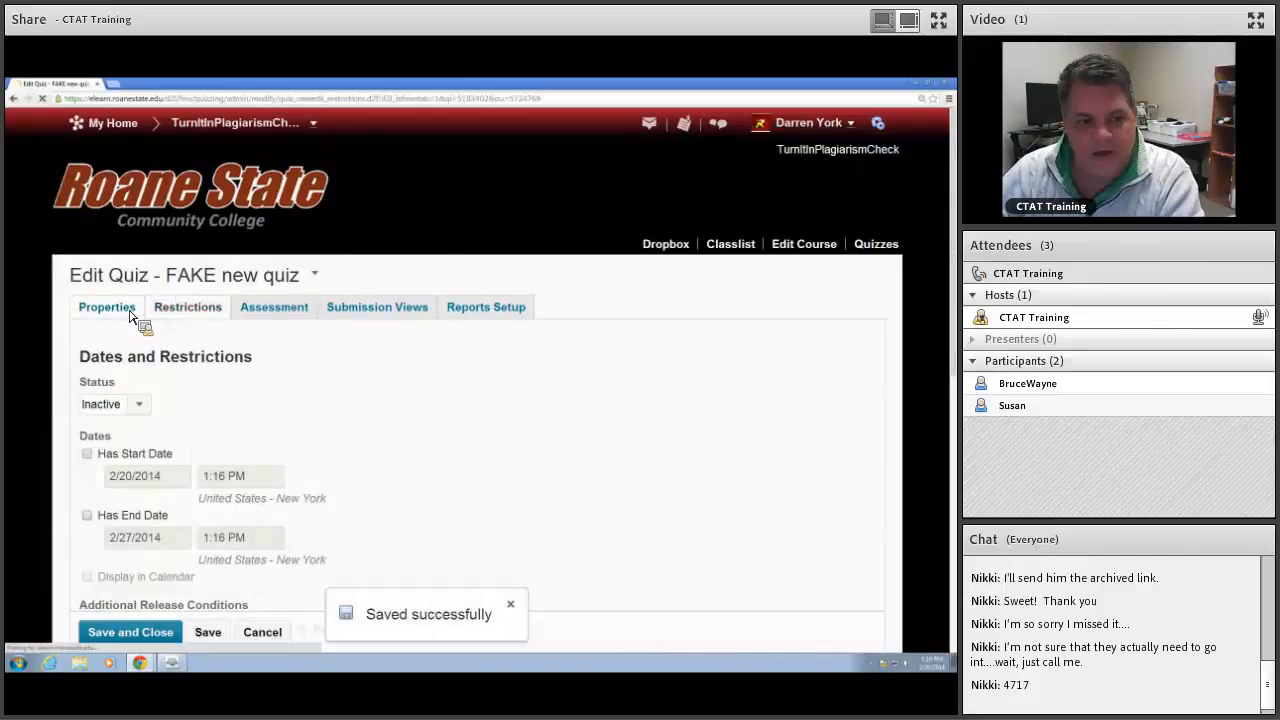
{"action": "left_click", "coordinate": [130, 317]}
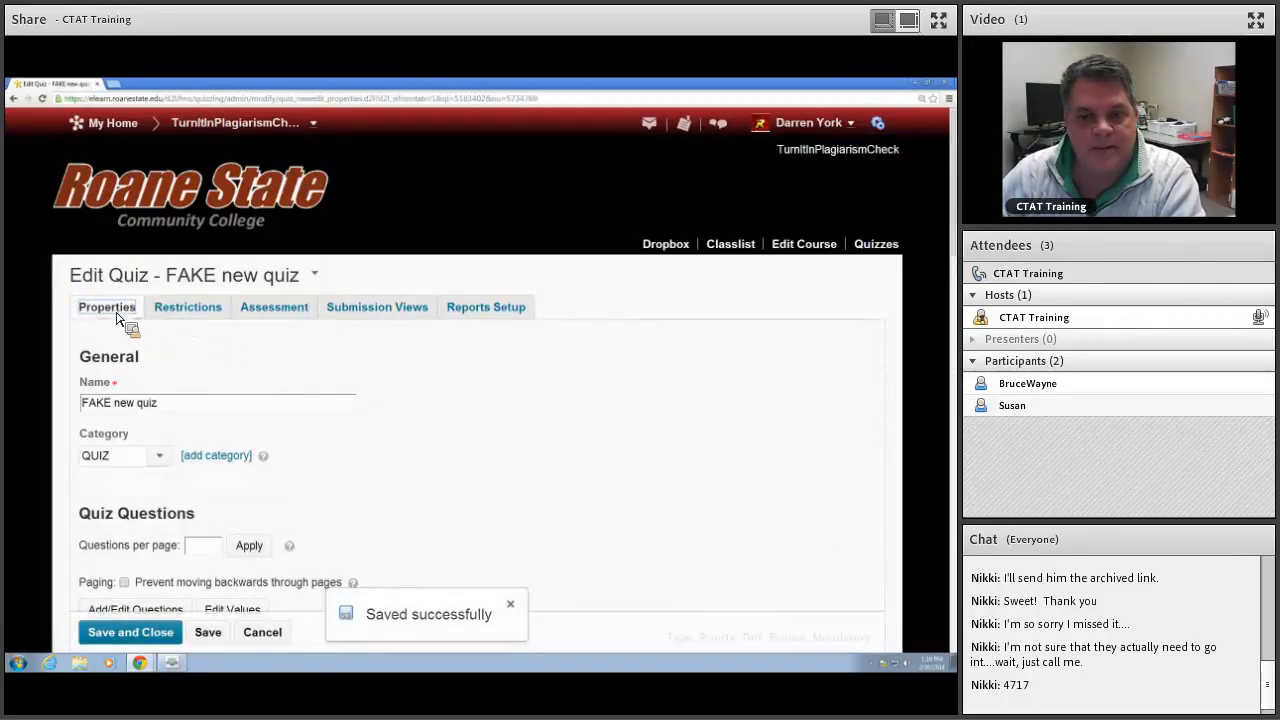
{"action": "left_click", "coordinate": [178, 312]}
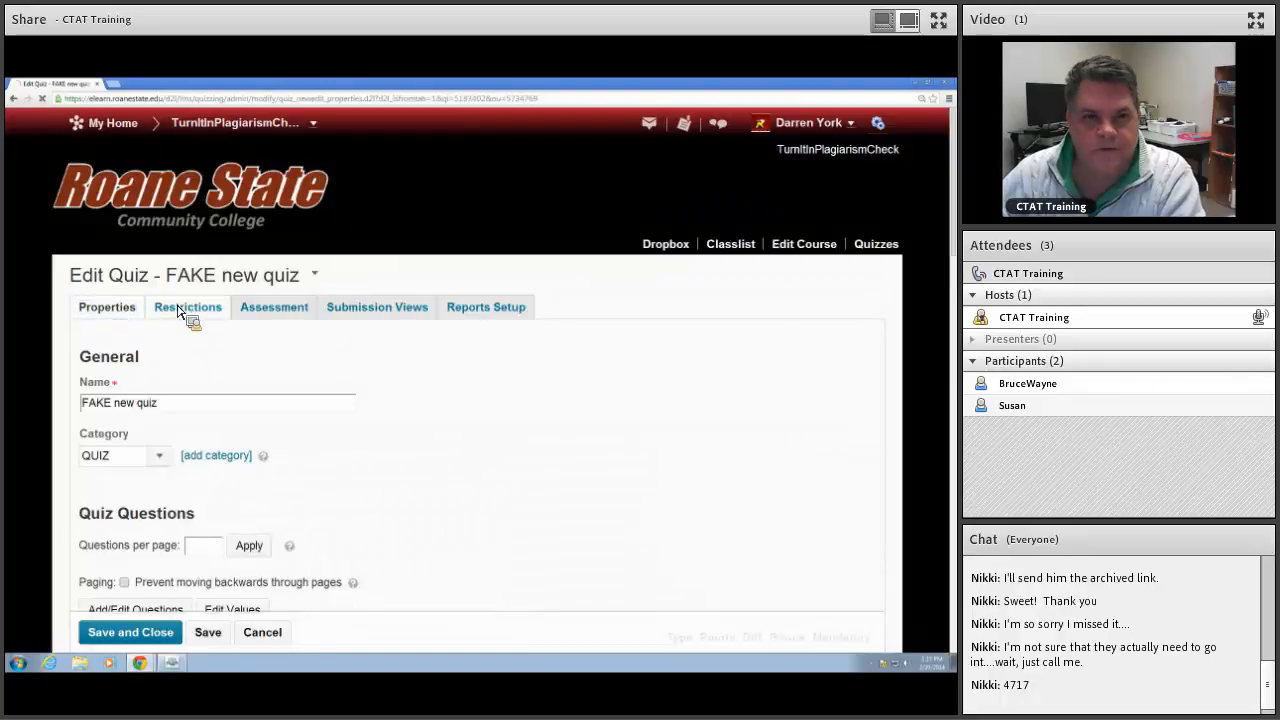
{"action": "left_click", "coordinate": [136, 408]}
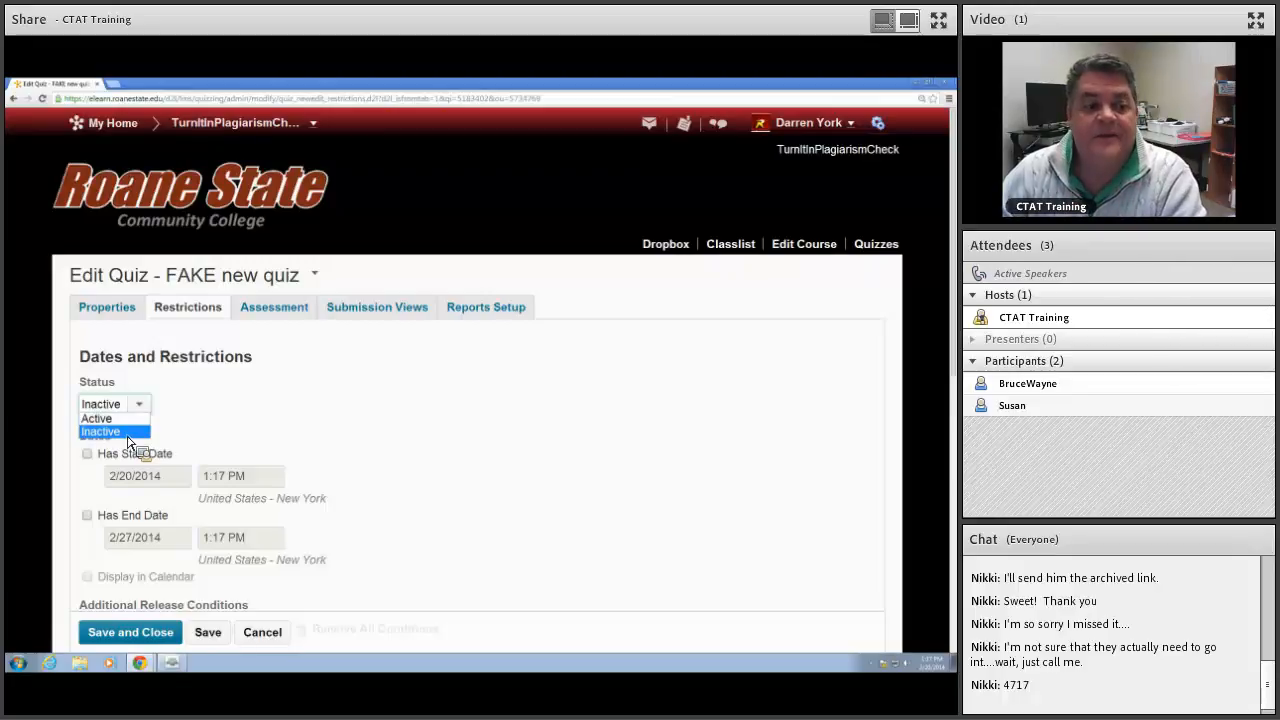
{"action": "left_click", "coordinate": [124, 418]}
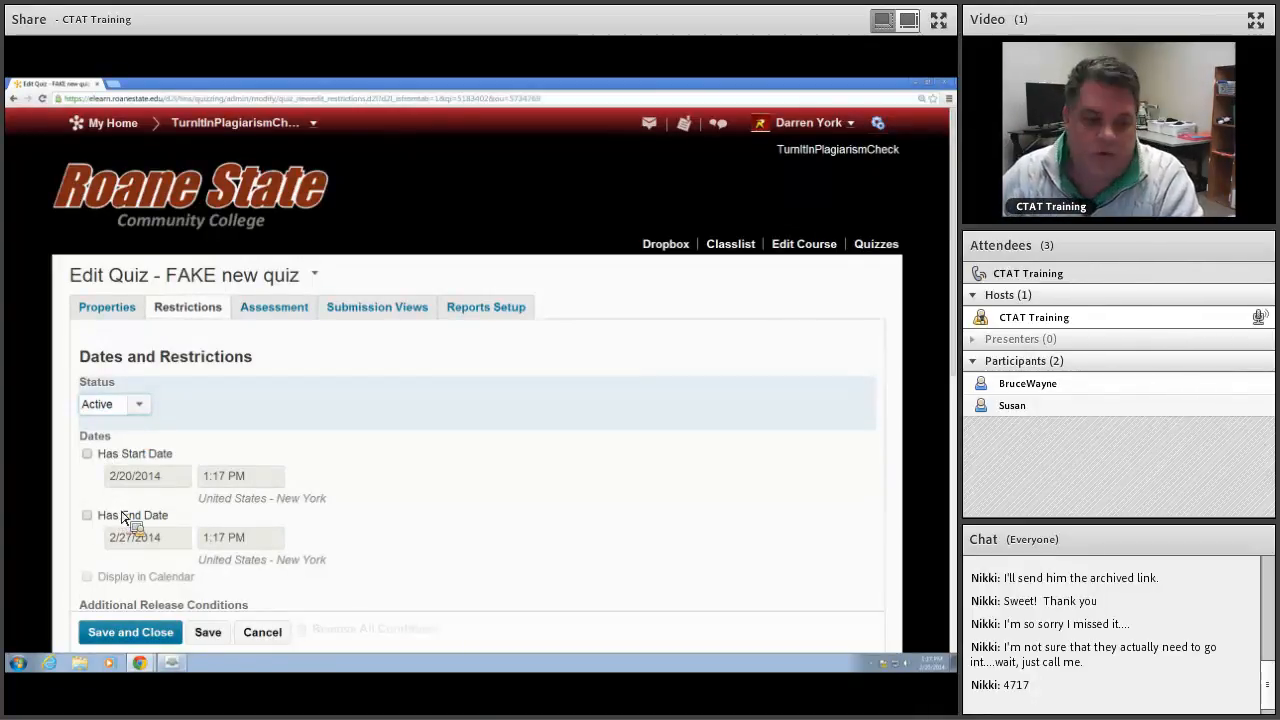
Step: Expand the optional advanced restrictions and set the grace period to 1 minute before flagging as late
{"action": "scroll", "coordinate": [299, 488], "scroll_direction": "down", "scroll_amount": 3}
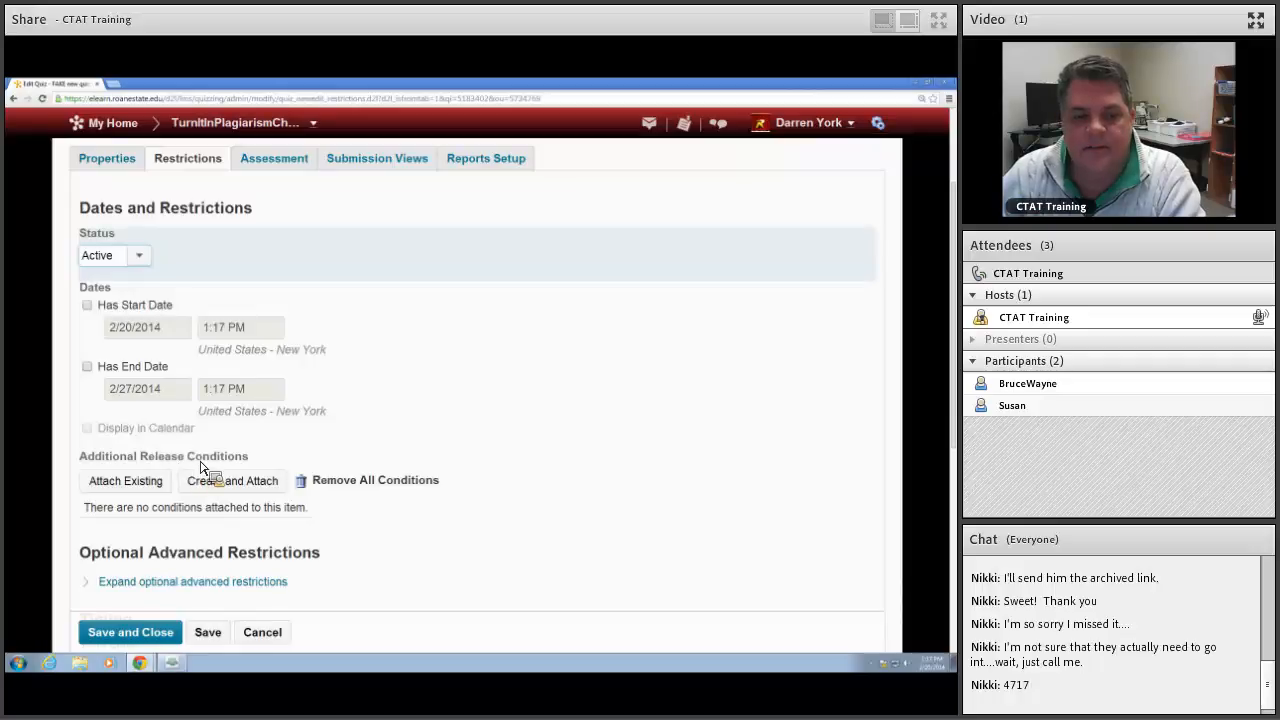
{"action": "scroll", "coordinate": [245, 465], "scroll_direction": "down", "scroll_amount": 3}
{"action": "left_click", "coordinate": [232, 436]}
{"action": "scroll", "coordinate": [437, 446], "scroll_direction": "down", "scroll_amount": 2}
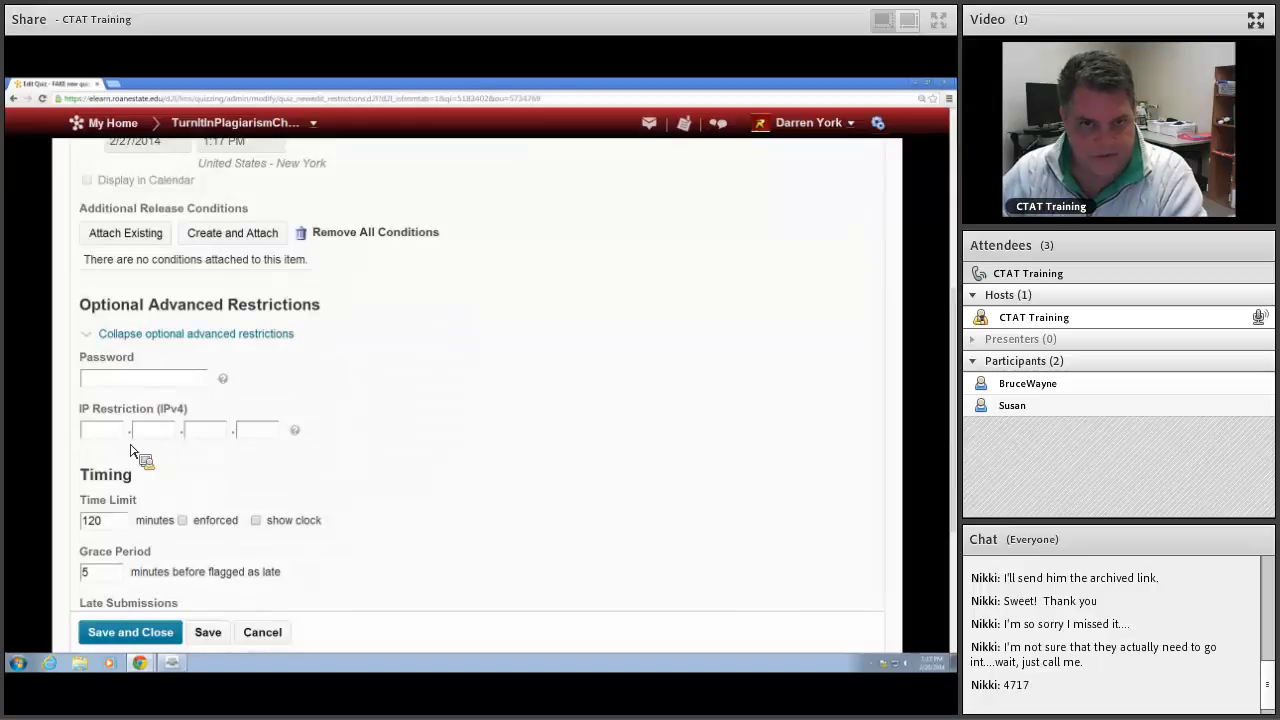
{"action": "scroll", "coordinate": [380, 460], "scroll_direction": "down", "scroll_amount": 4}
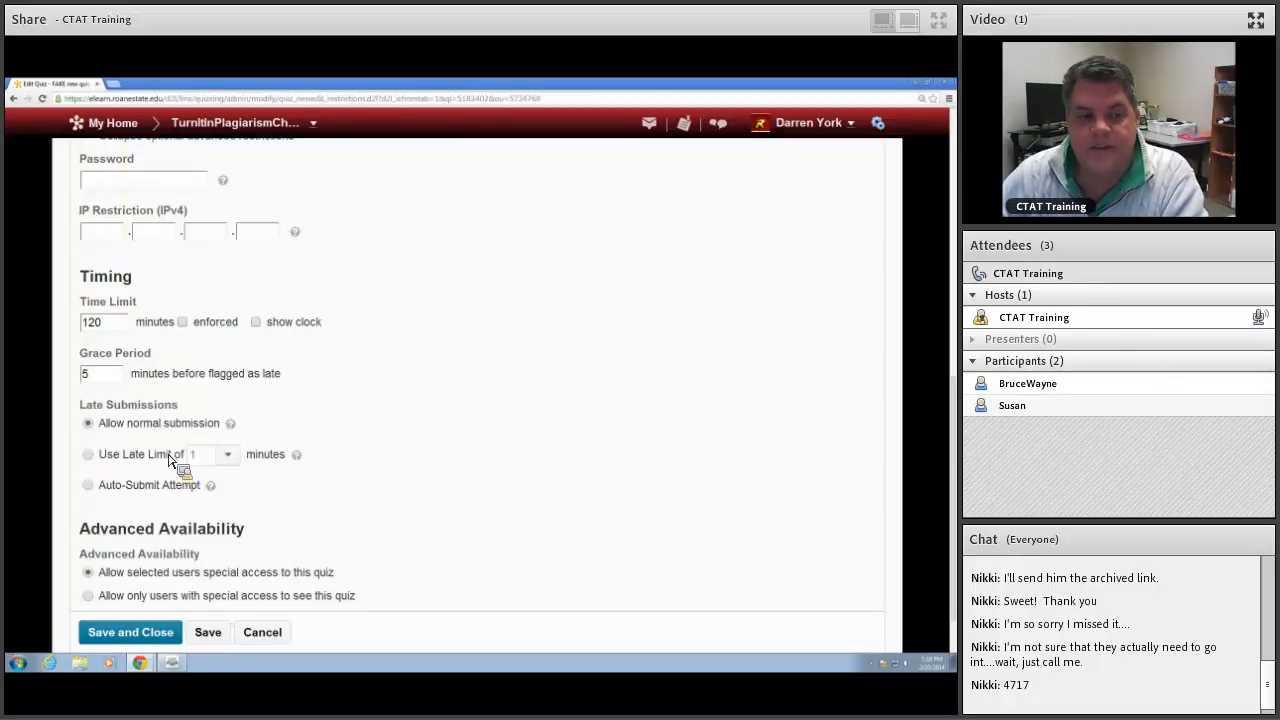
{"action": "double_click", "coordinate": [86, 376]}
{"action": "type", "text": "1"}
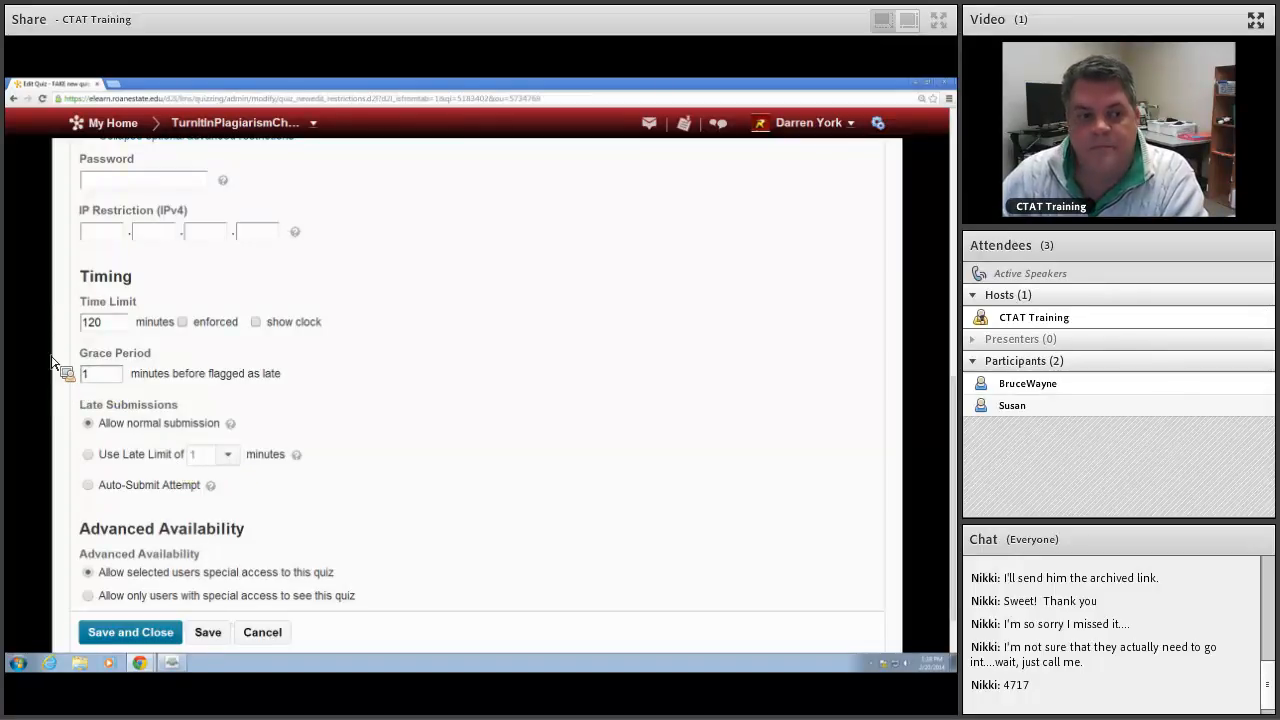
Step: Set an enforced time limit of 45 minutes for the quiz with the clock shown
{"action": "double_click", "coordinate": [100, 322]}
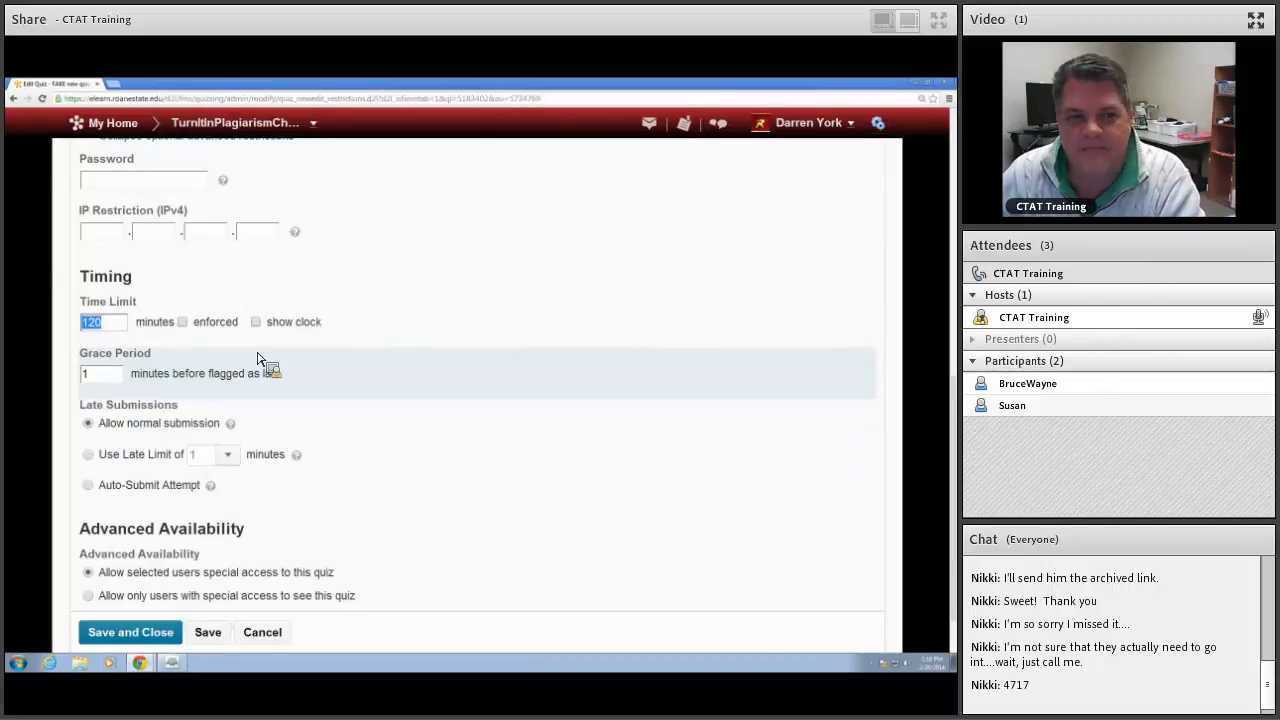
{"action": "left_click", "coordinate": [184, 322]}
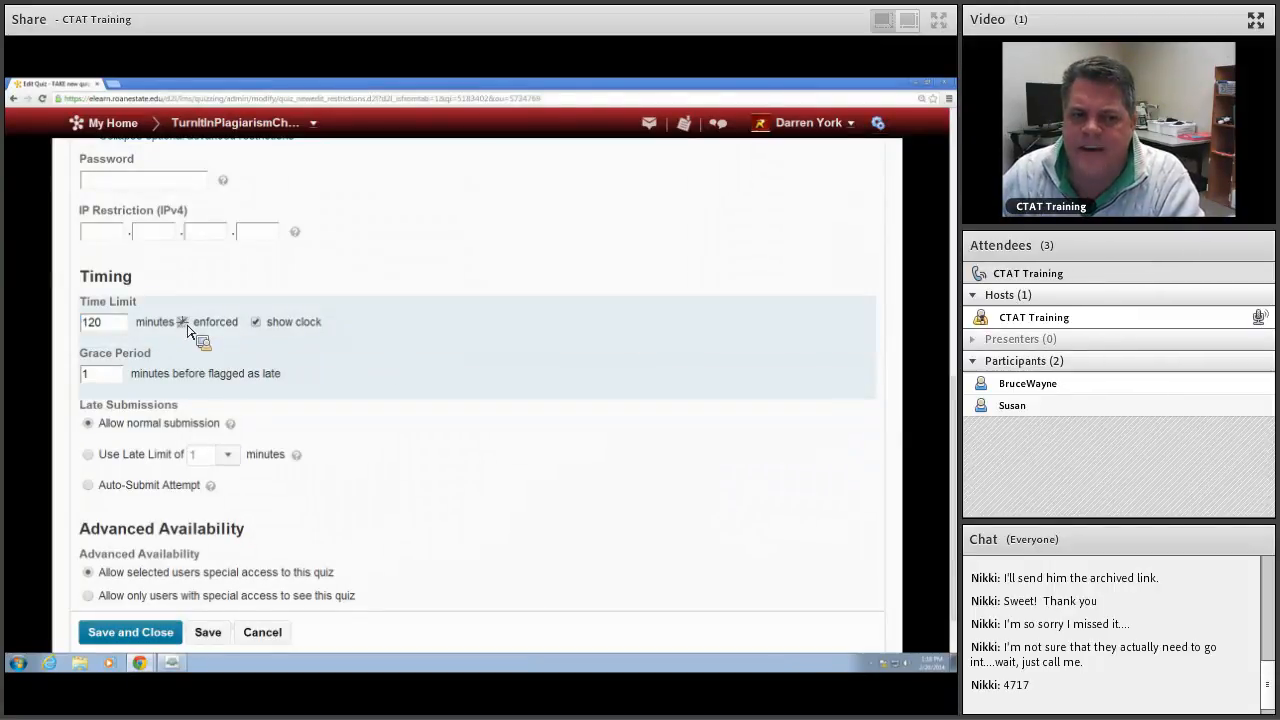
{"action": "double_click", "coordinate": [118, 323]}
{"action": "type", "text": "45"}
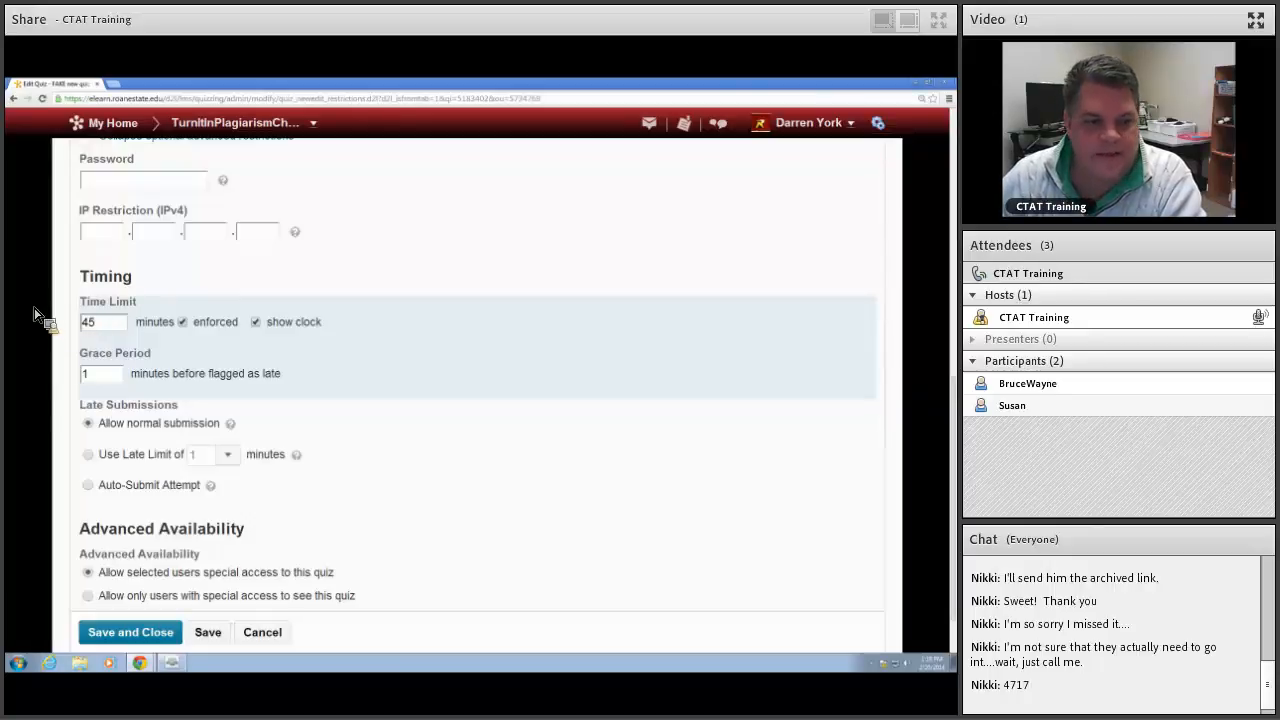
Step: Set late submissions to use a late limit of 1 minute and review the advanced availability options
{"action": "left_click", "coordinate": [89, 456]}
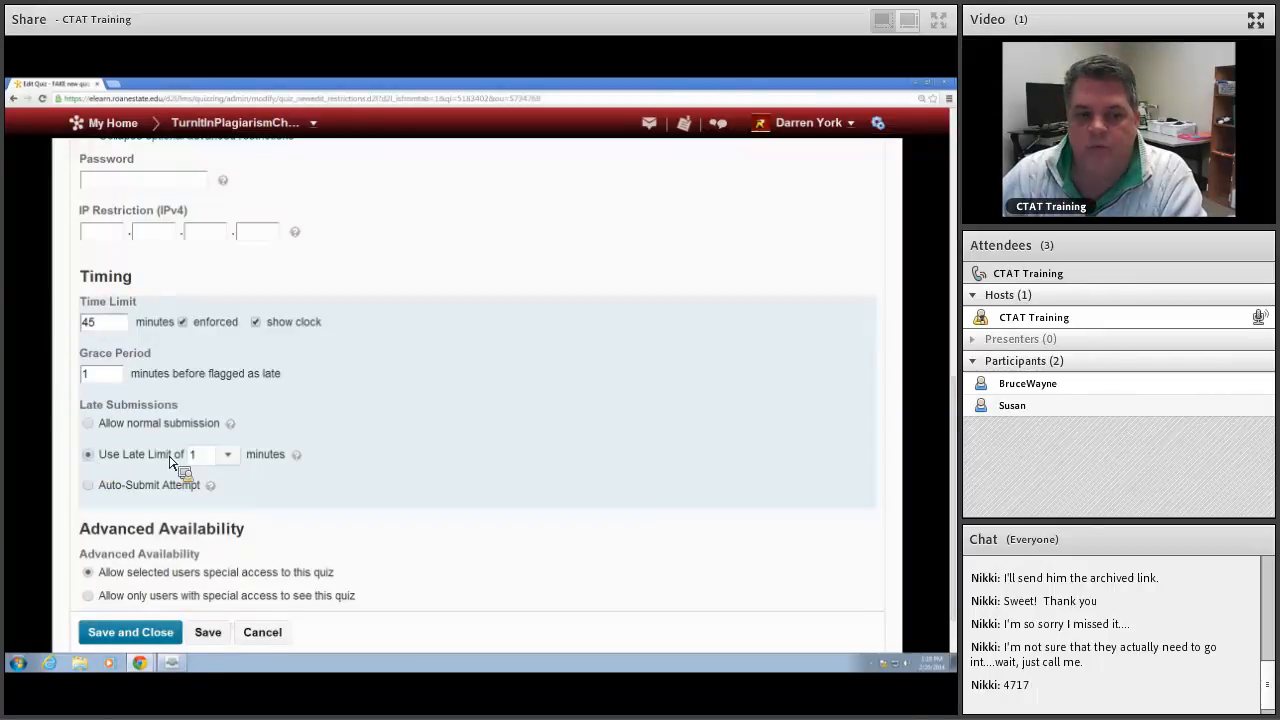
{"action": "scroll", "coordinate": [241, 466], "scroll_direction": "down", "scroll_amount": 1}
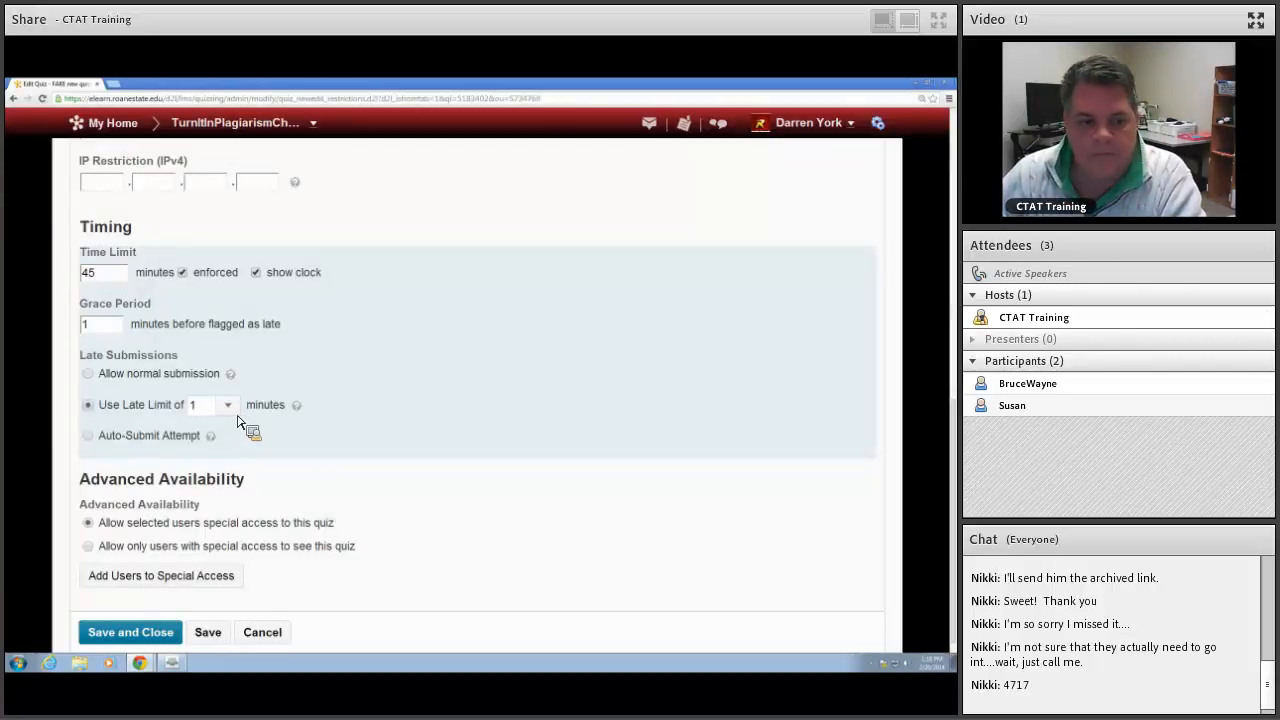
{"action": "scroll", "coordinate": [251, 571], "scroll_direction": "down", "scroll_amount": 1}
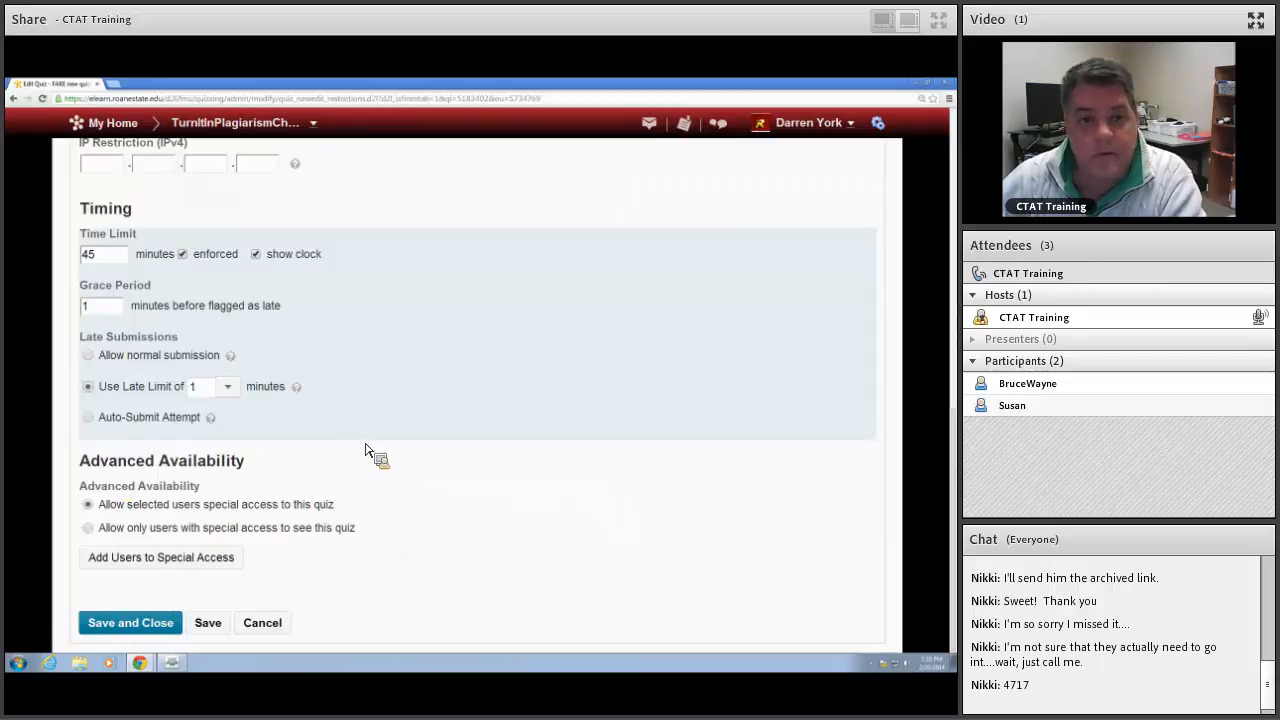
{"action": "scroll", "coordinate": [377, 448], "scroll_direction": "up", "scroll_amount": 10}
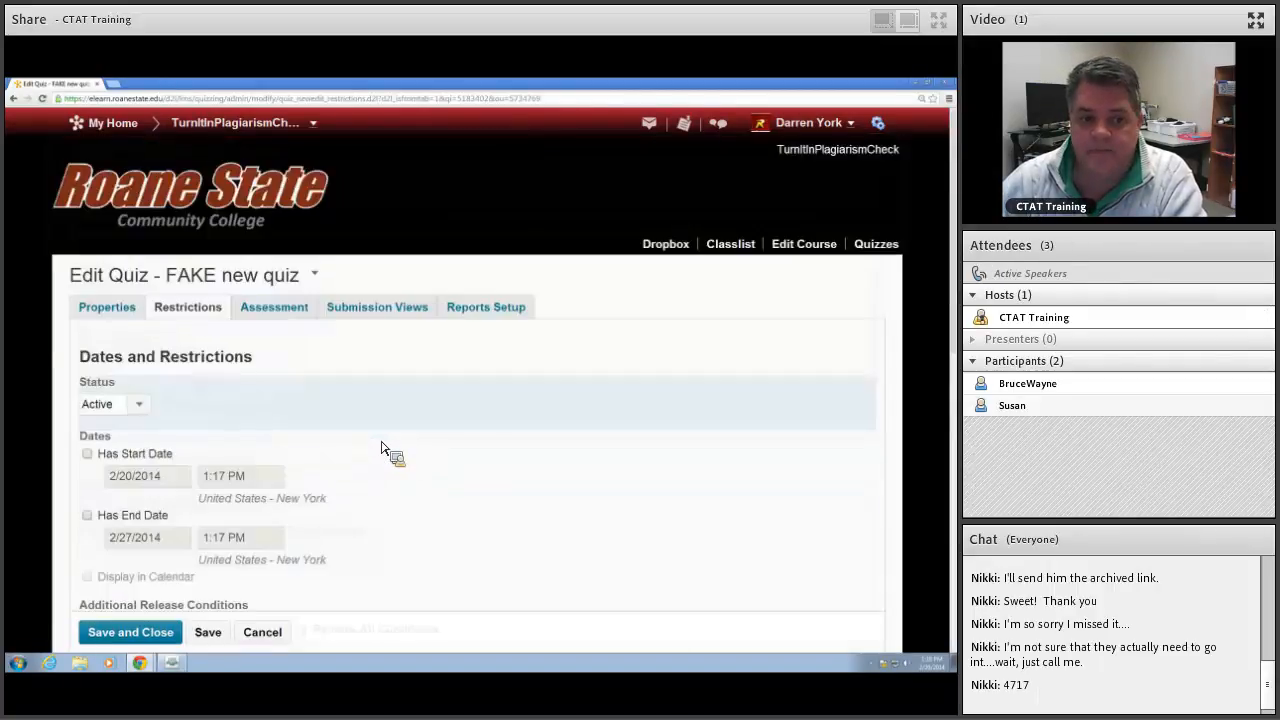
Step: Save the quiz restrictions and review the grade item, automatic grading and attempts options in the assessment settings
{"action": "scroll", "coordinate": [383, 450], "scroll_direction": "down", "scroll_amount": 10}
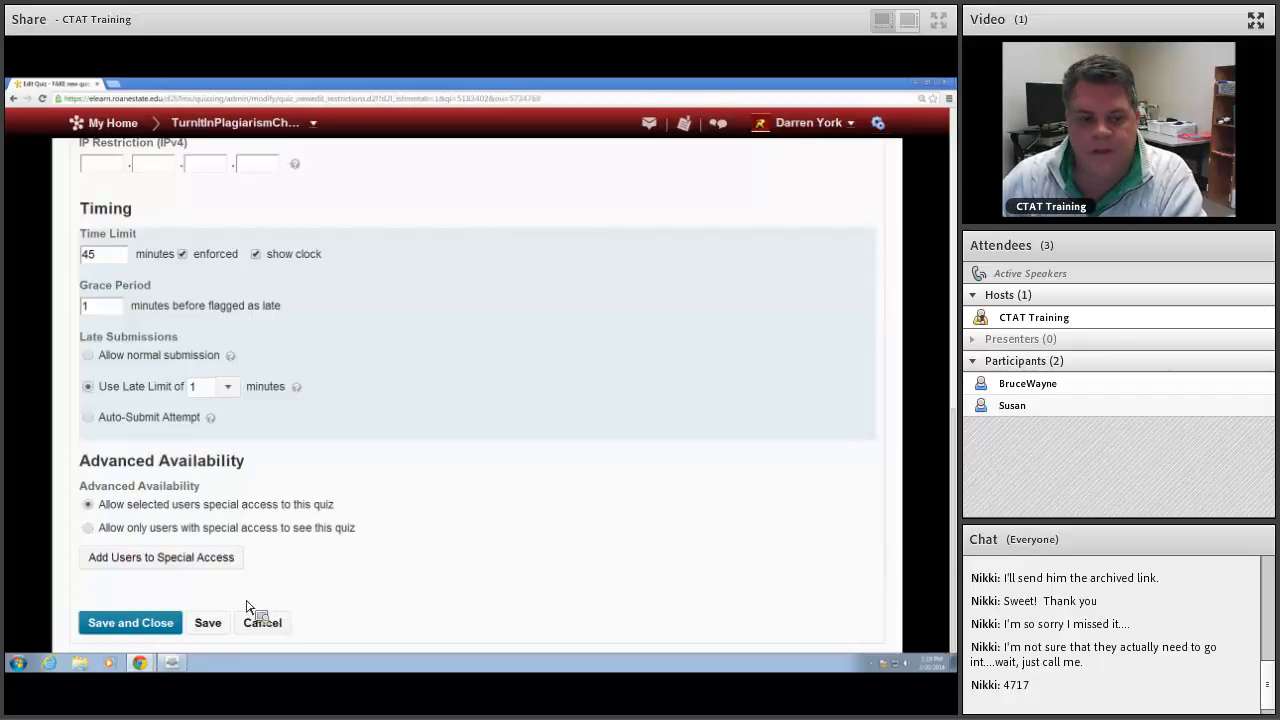
{"action": "left_click", "coordinate": [217, 624]}
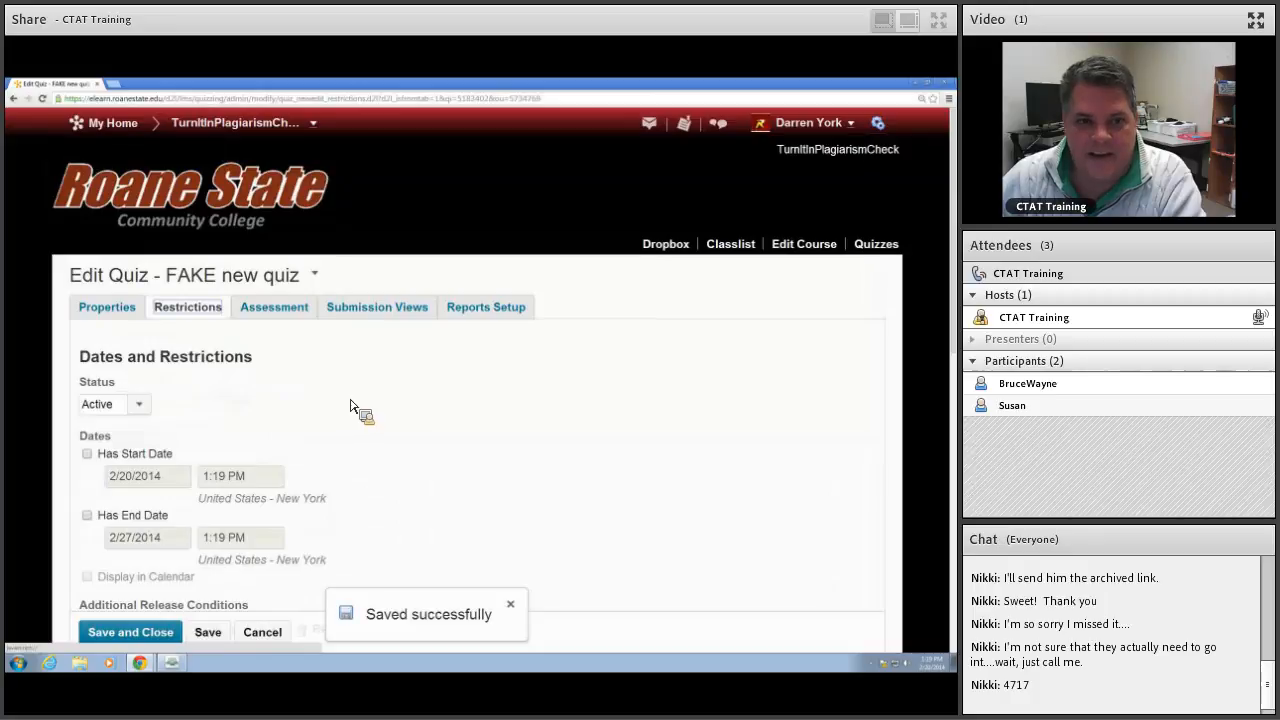
{"action": "left_click", "coordinate": [292, 310]}
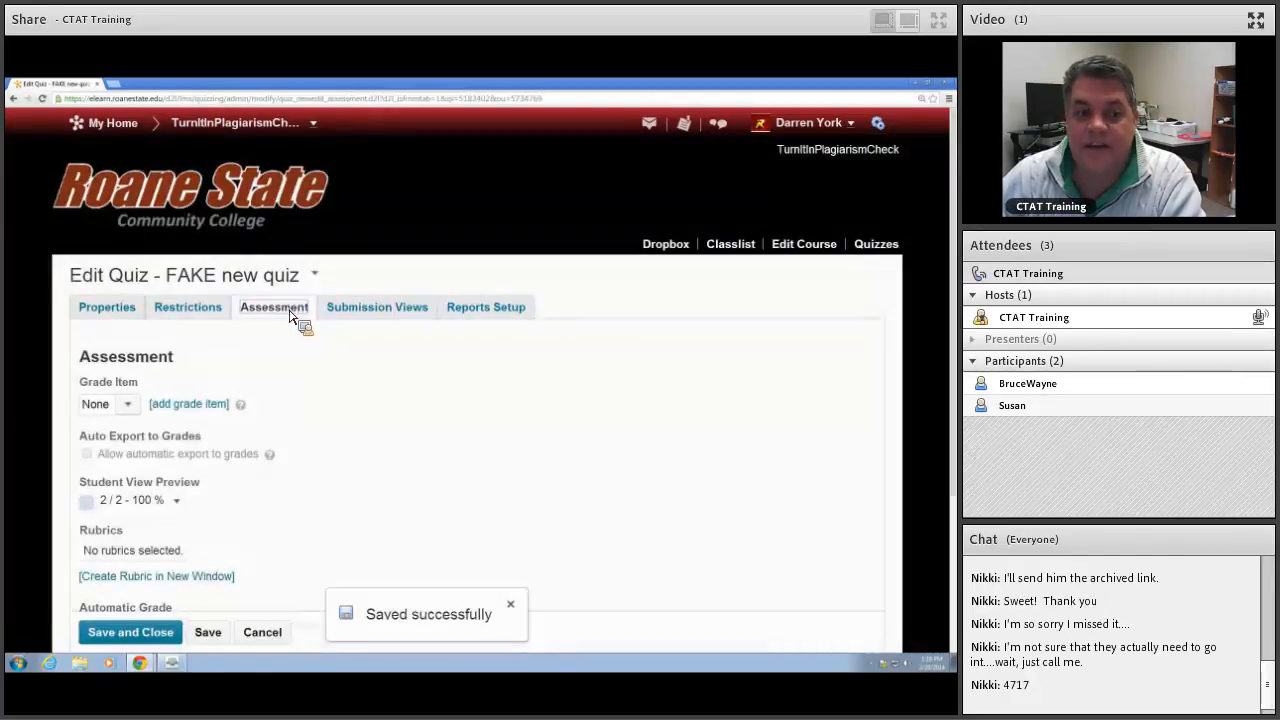
{"action": "left_click", "coordinate": [129, 410]}
{"action": "left_click", "coordinate": [129, 407]}
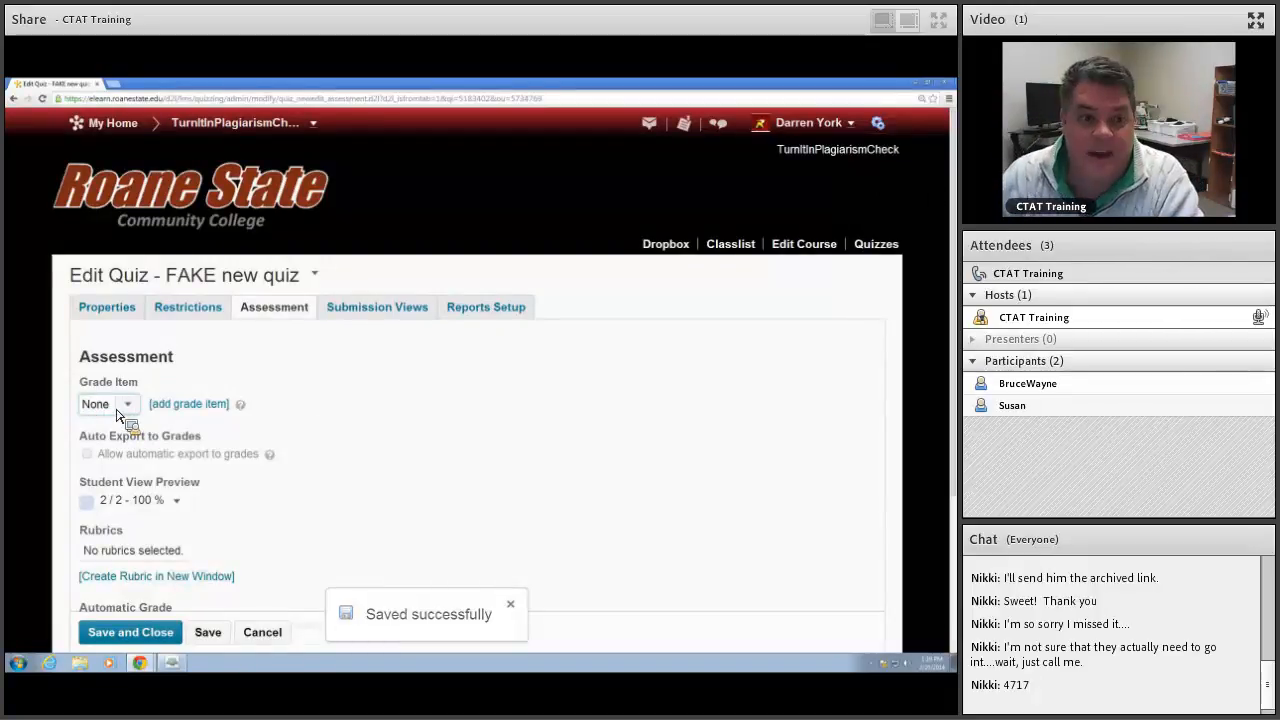
{"action": "scroll", "coordinate": [325, 410], "scroll_direction": "down", "scroll_amount": 1}
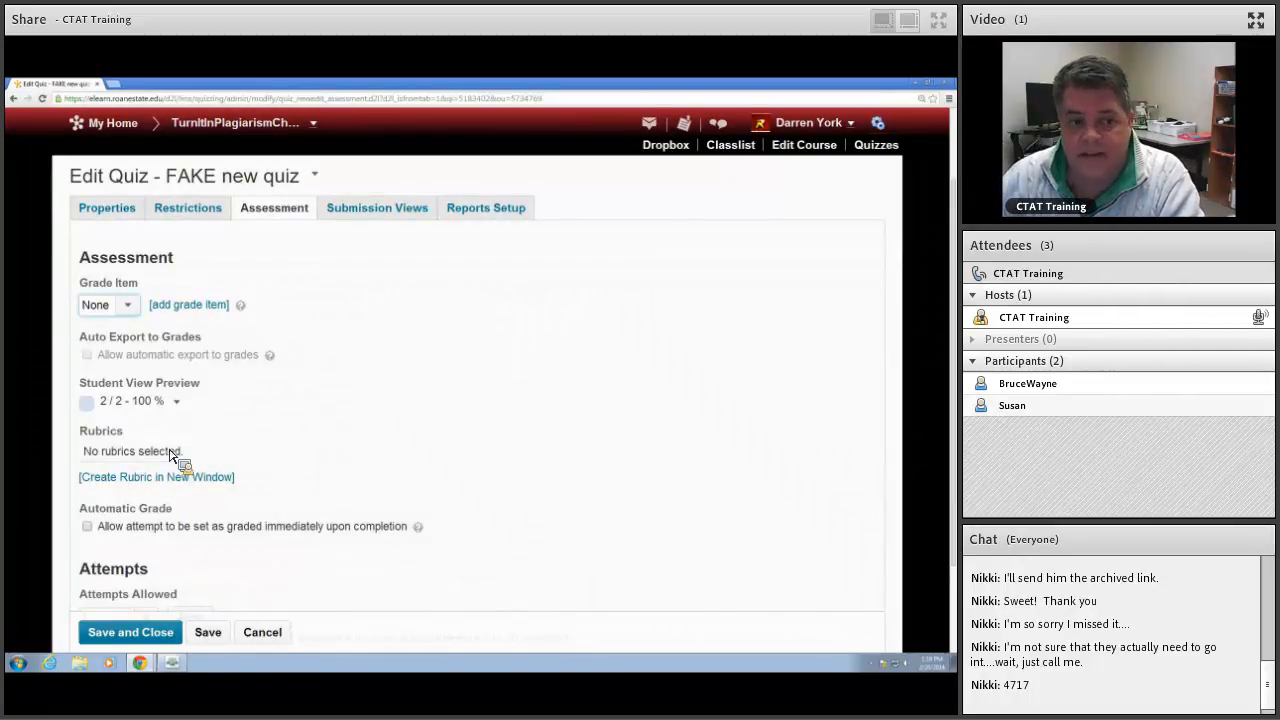
{"action": "scroll", "coordinate": [170, 452], "scroll_direction": "down", "scroll_amount": 3}
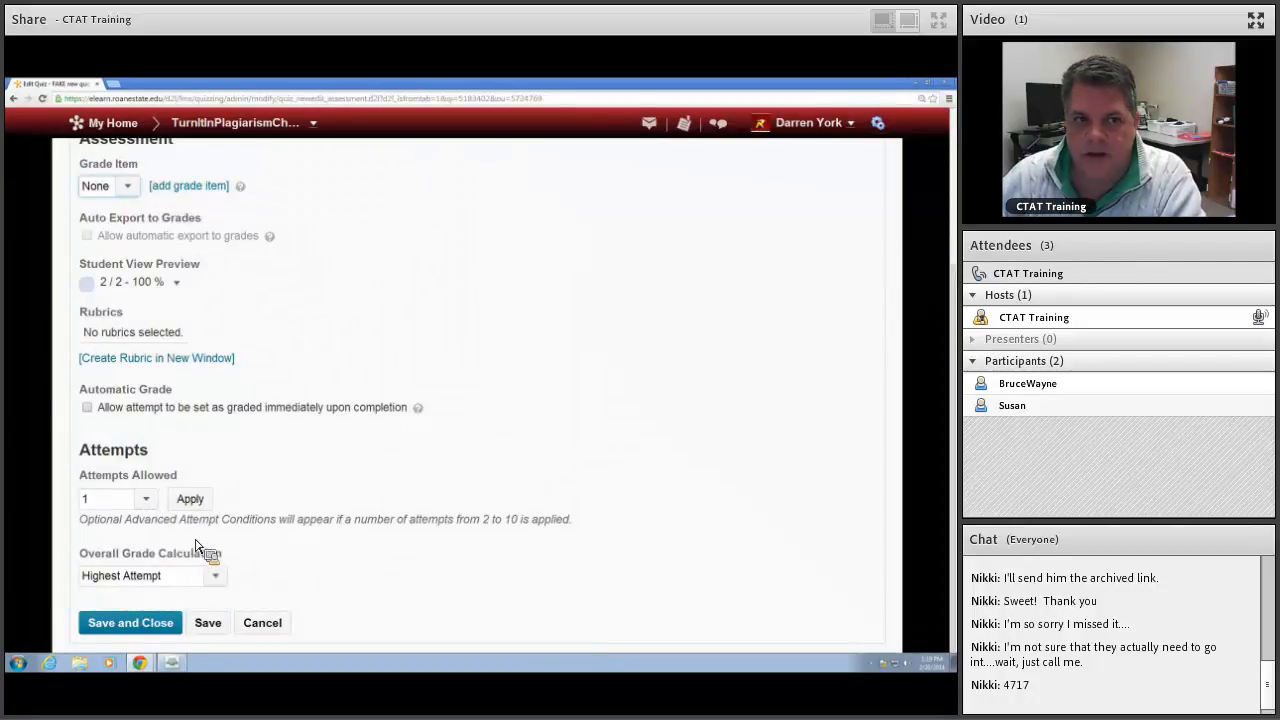
Step: Open the quiz's default submission view, review its message, question, score and statistics options, and save the view
{"action": "scroll", "coordinate": [213, 519], "scroll_direction": "up", "scroll_amount": 3}
{"action": "left_click", "coordinate": [352, 312]}
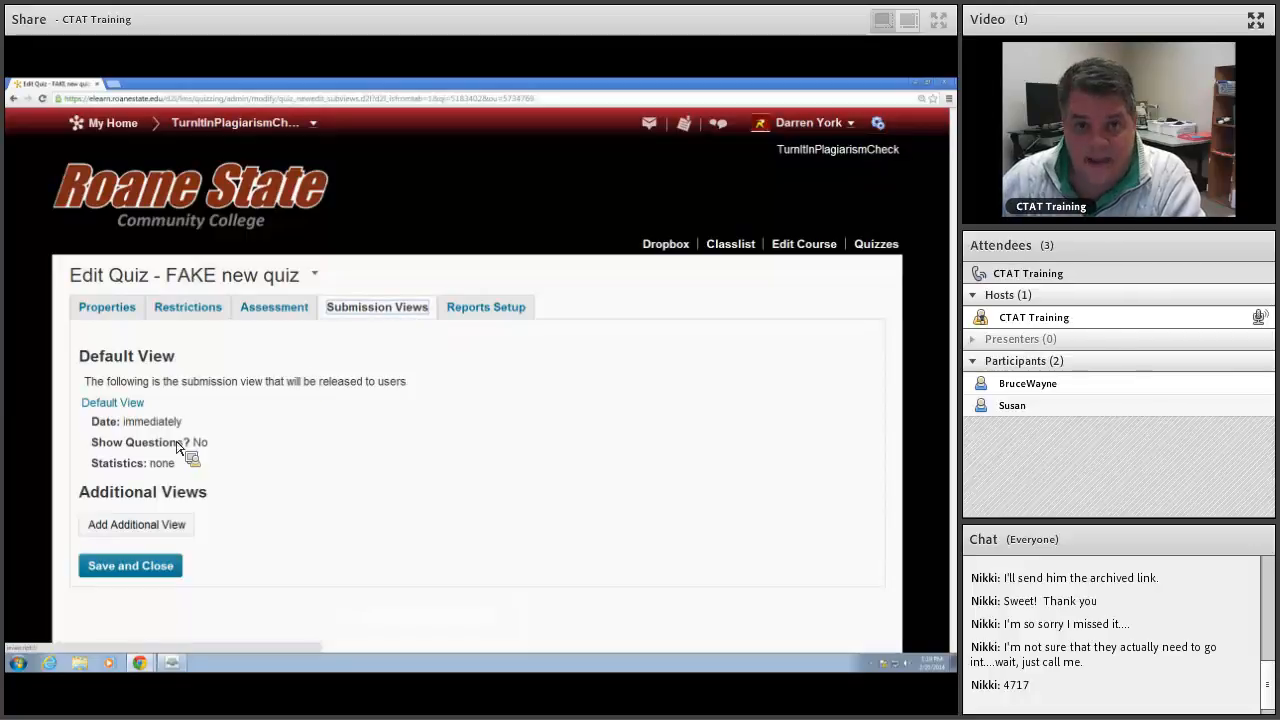
{"action": "left_click", "coordinate": [118, 404]}
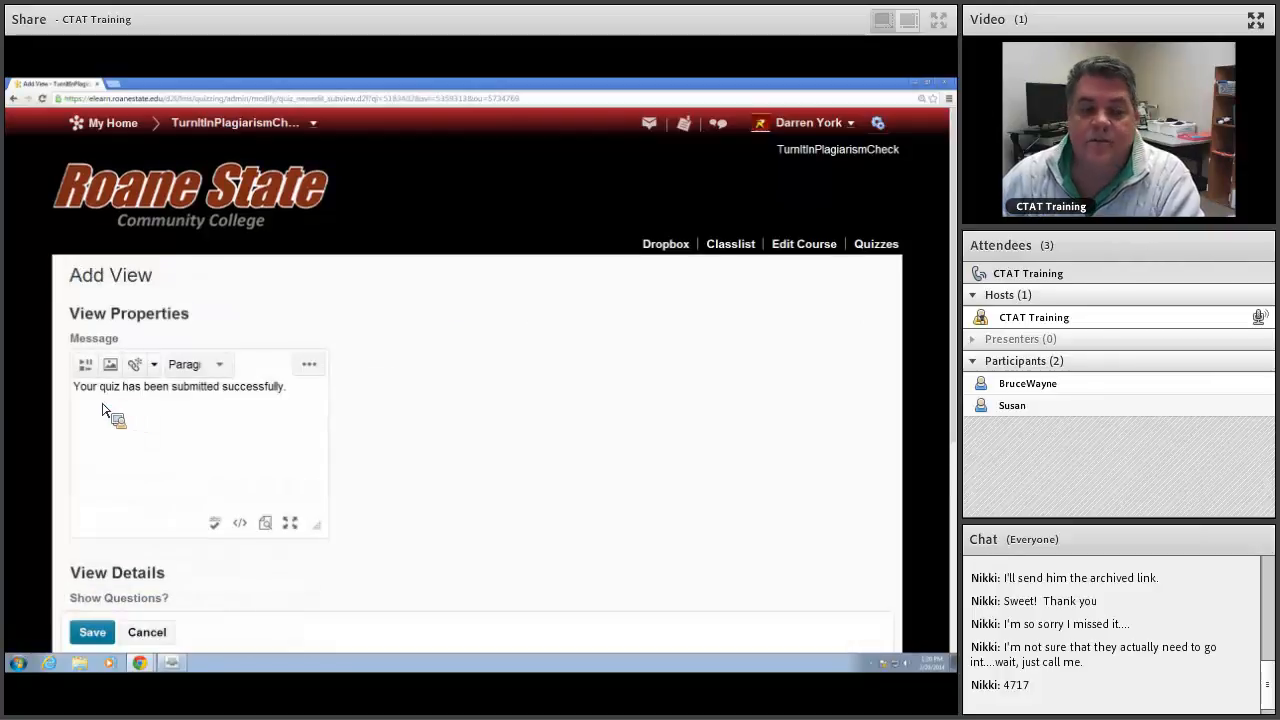
{"action": "scroll", "coordinate": [420, 397], "scroll_direction": "down", "scroll_amount": 3}
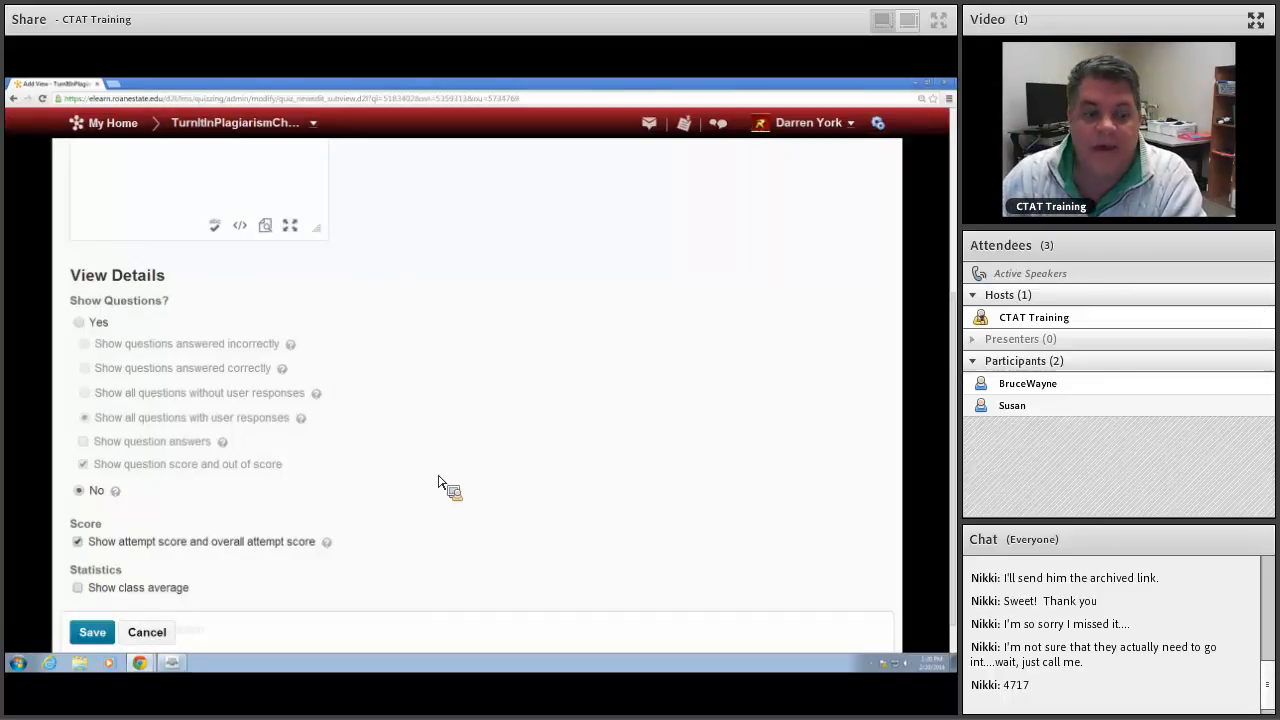
{"action": "scroll", "coordinate": [436, 482], "scroll_direction": "down", "scroll_amount": 1}
{"action": "scroll", "coordinate": [436, 482], "scroll_direction": "up", "scroll_amount": 6}
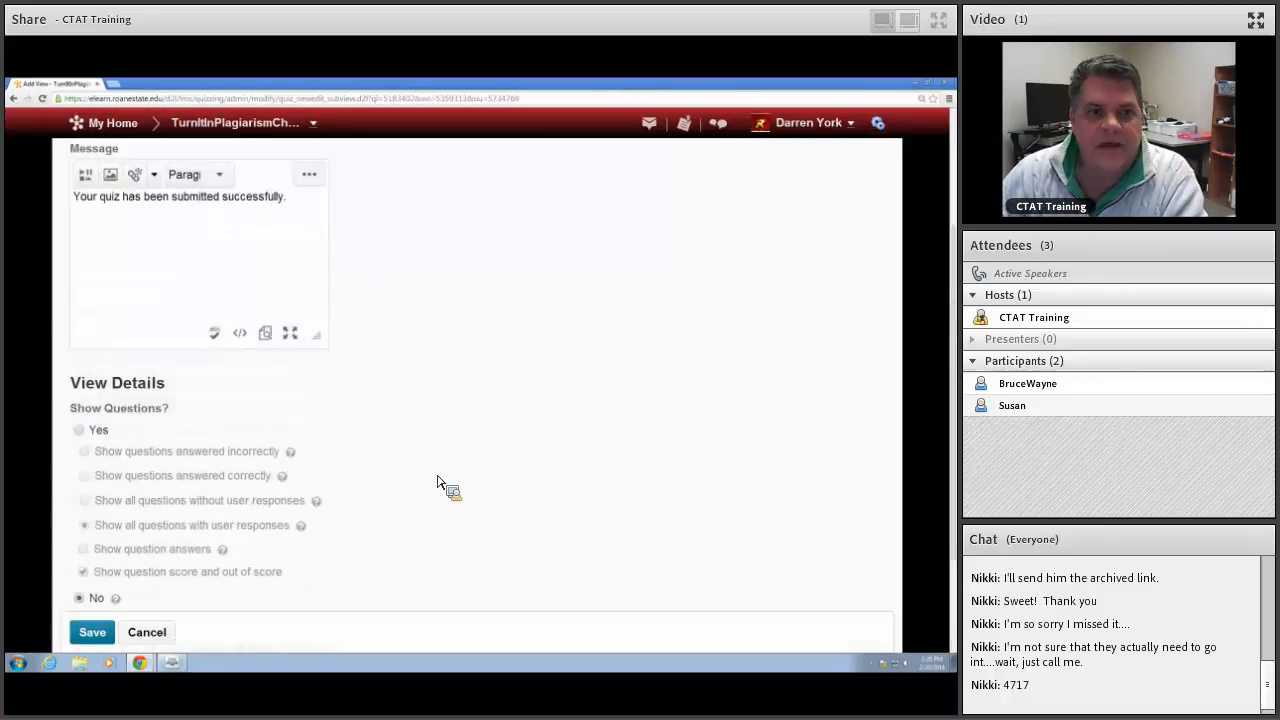
{"action": "scroll", "coordinate": [436, 482], "scroll_direction": "down", "scroll_amount": 3}
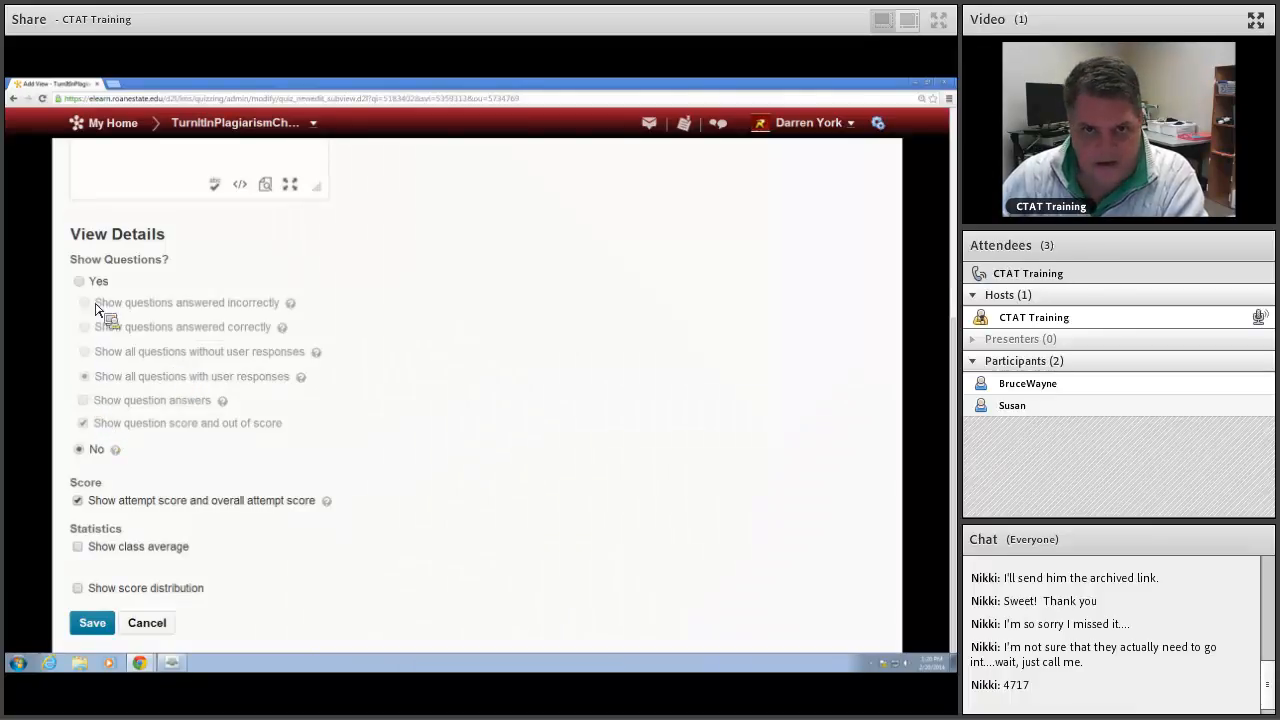
{"action": "left_click", "coordinate": [98, 632]}
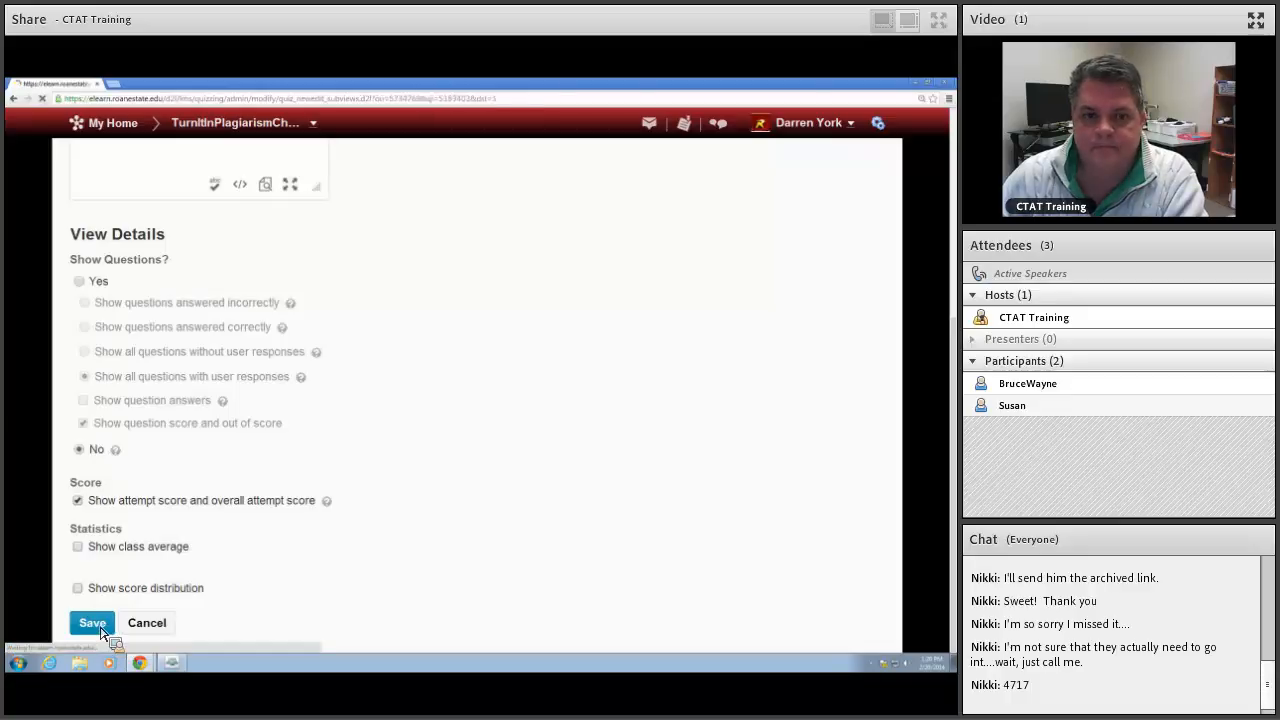
Step: Check the quiz's reports setup and view the statistics for FAKE new quiz
{"action": "left_click", "coordinate": [470, 315]}
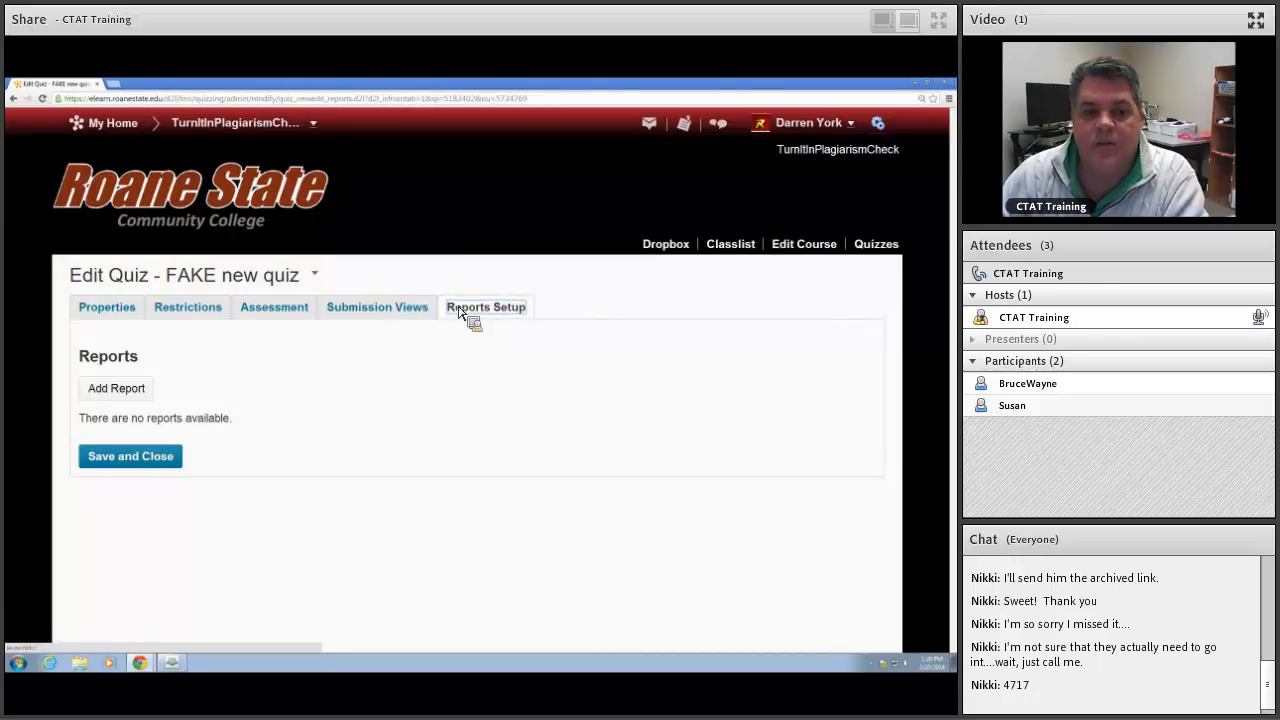
{"action": "left_click", "coordinate": [315, 275]}
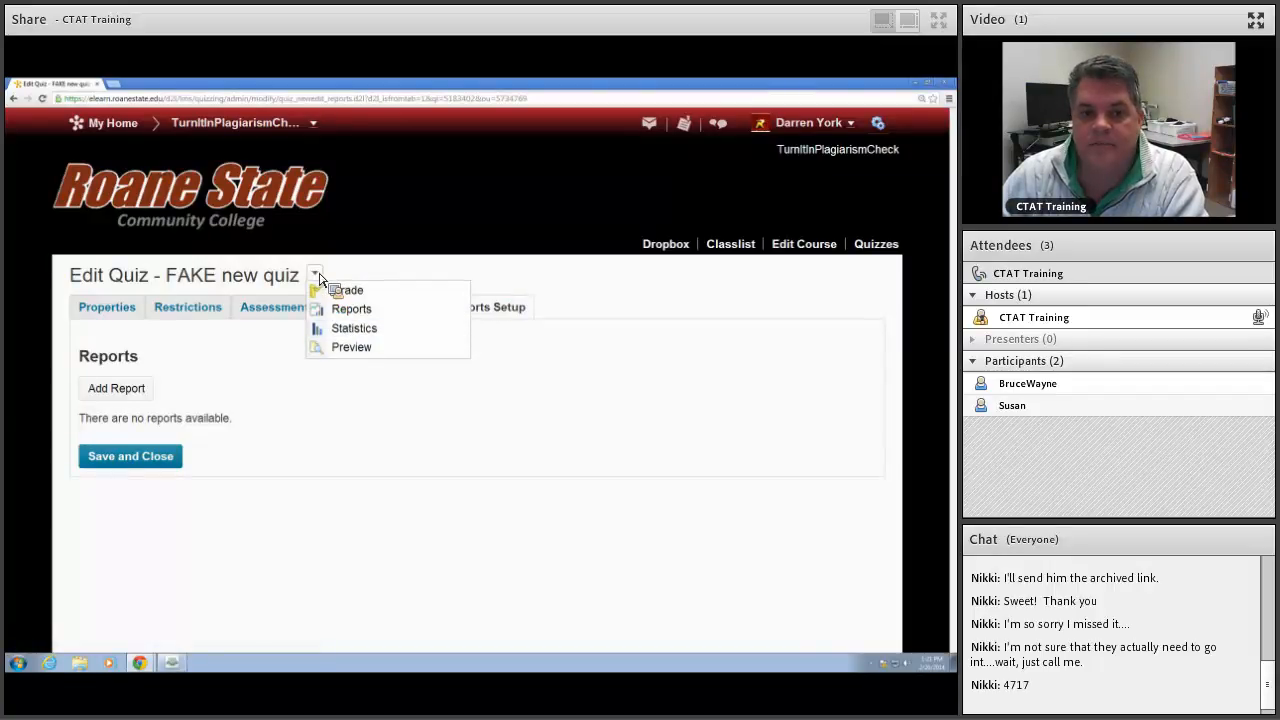
{"action": "left_click", "coordinate": [353, 328]}
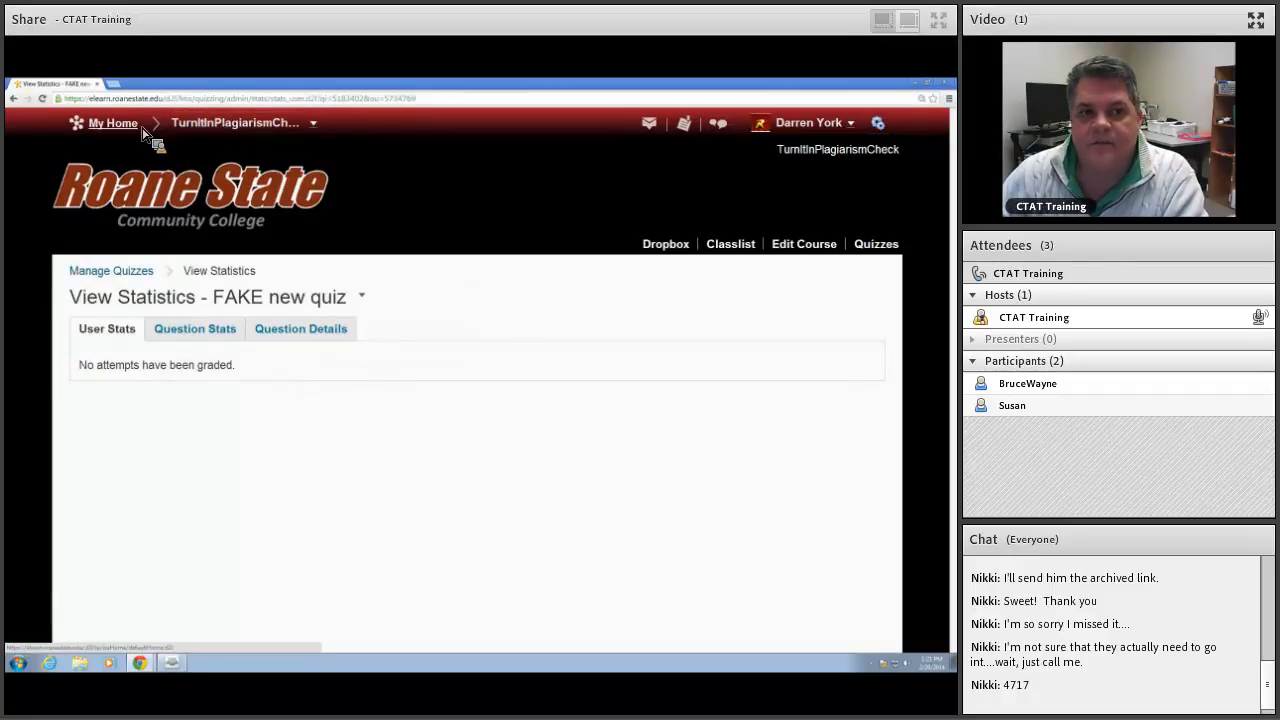
Step: Switch to the PSYC-2230-W01 Abnormal Psychology course and open its quiz management page
{"action": "left_click", "coordinate": [315, 124]}
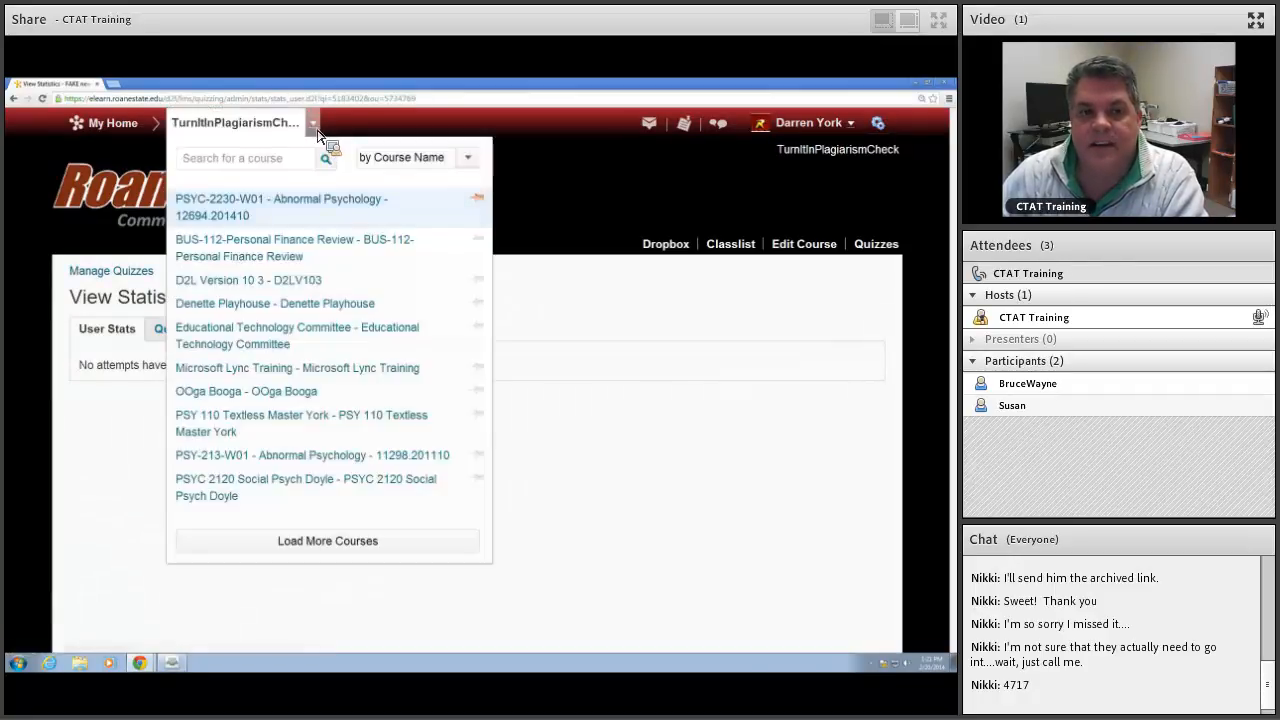
{"action": "left_click", "coordinate": [266, 213]}
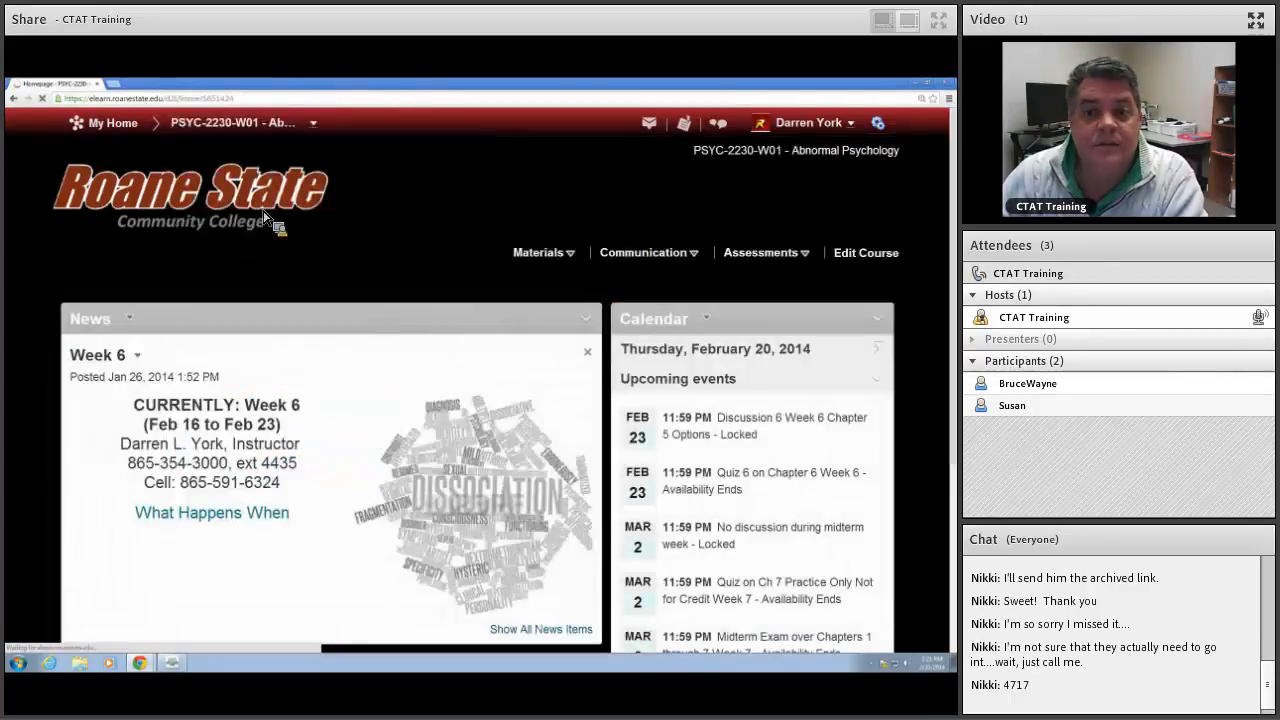
{"action": "left_click", "coordinate": [775, 258]}
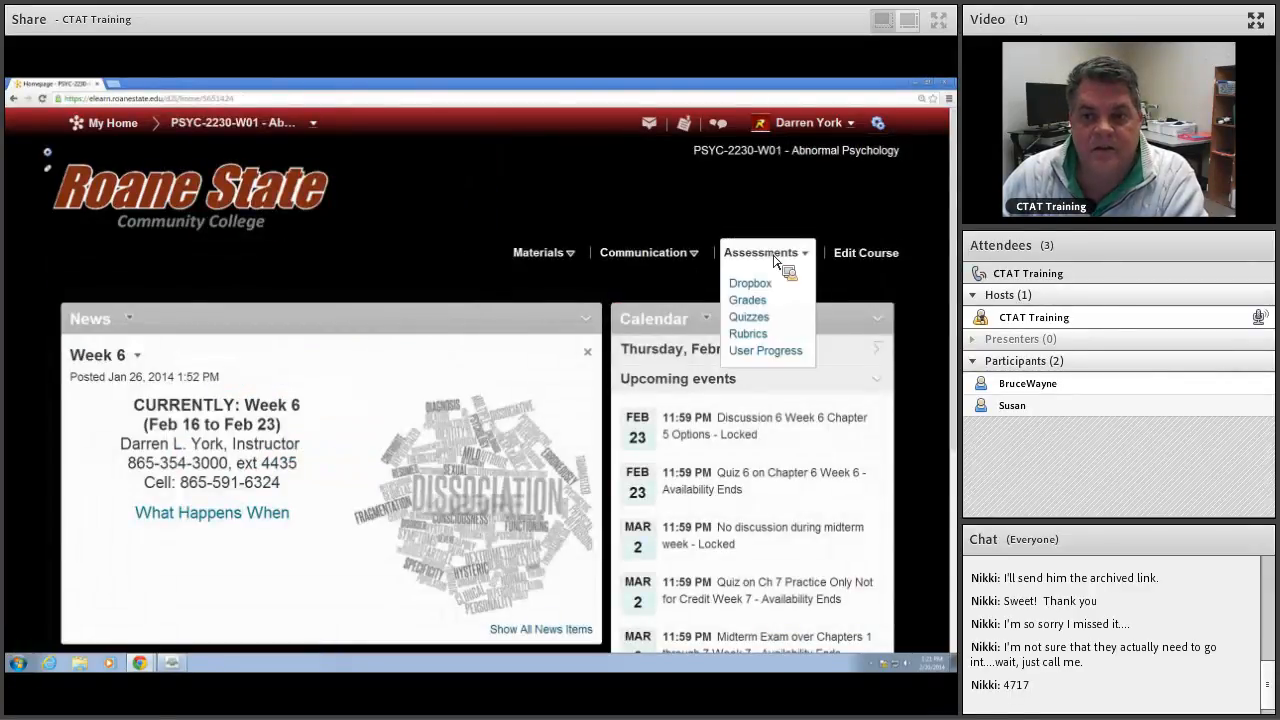
{"action": "left_click", "coordinate": [752, 316]}
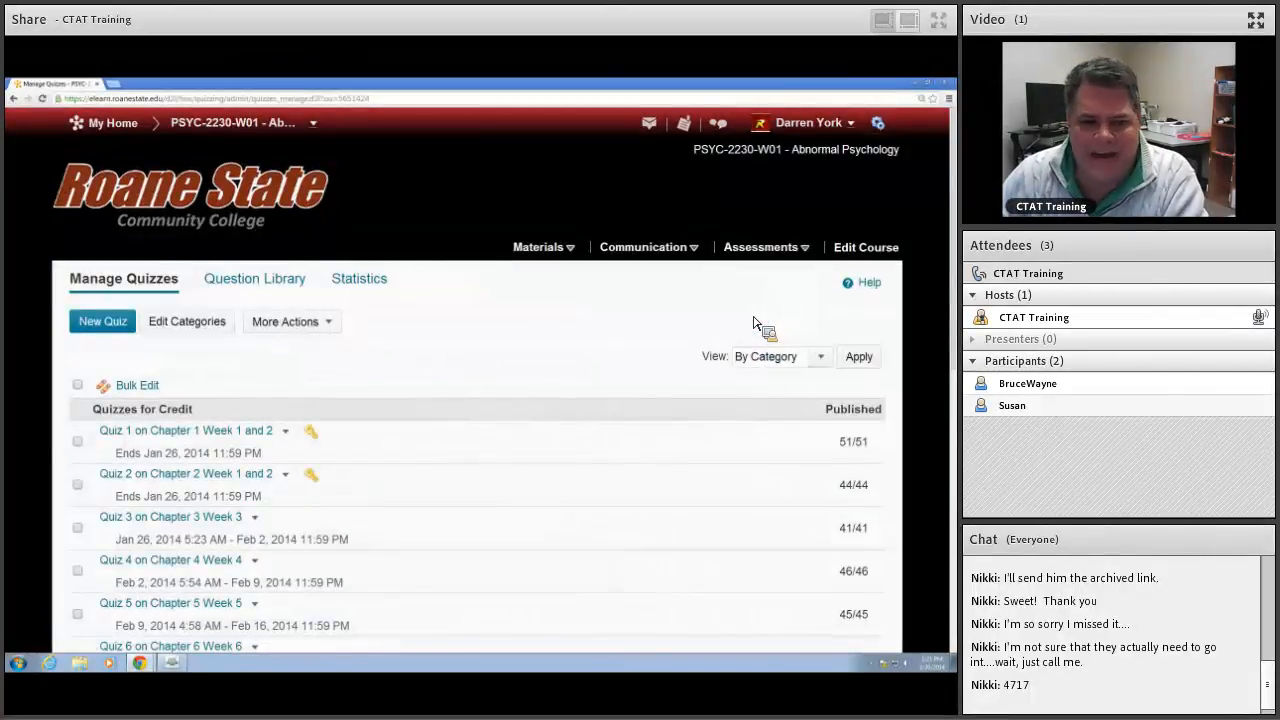
Step: Examine the class and user statistics for Quiz 6 on Chapter 6 Week 6
{"action": "left_click", "coordinate": [357, 283]}
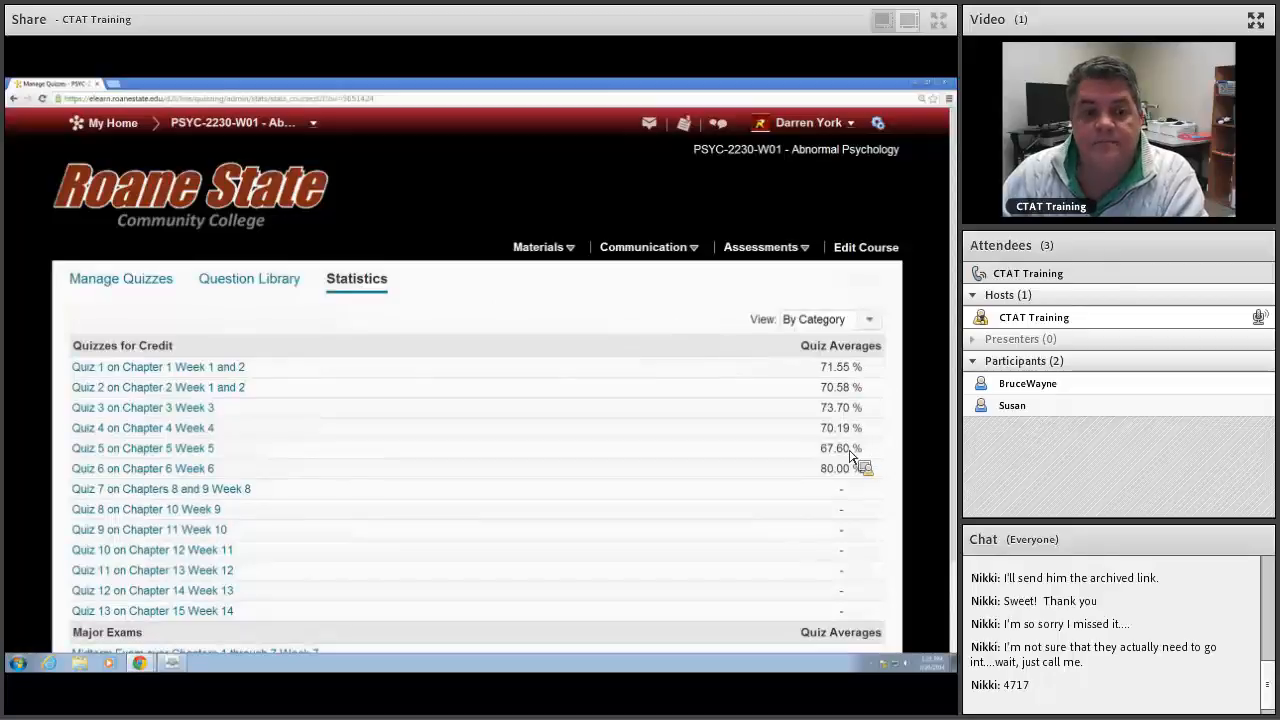
{"action": "left_click", "coordinate": [205, 470]}
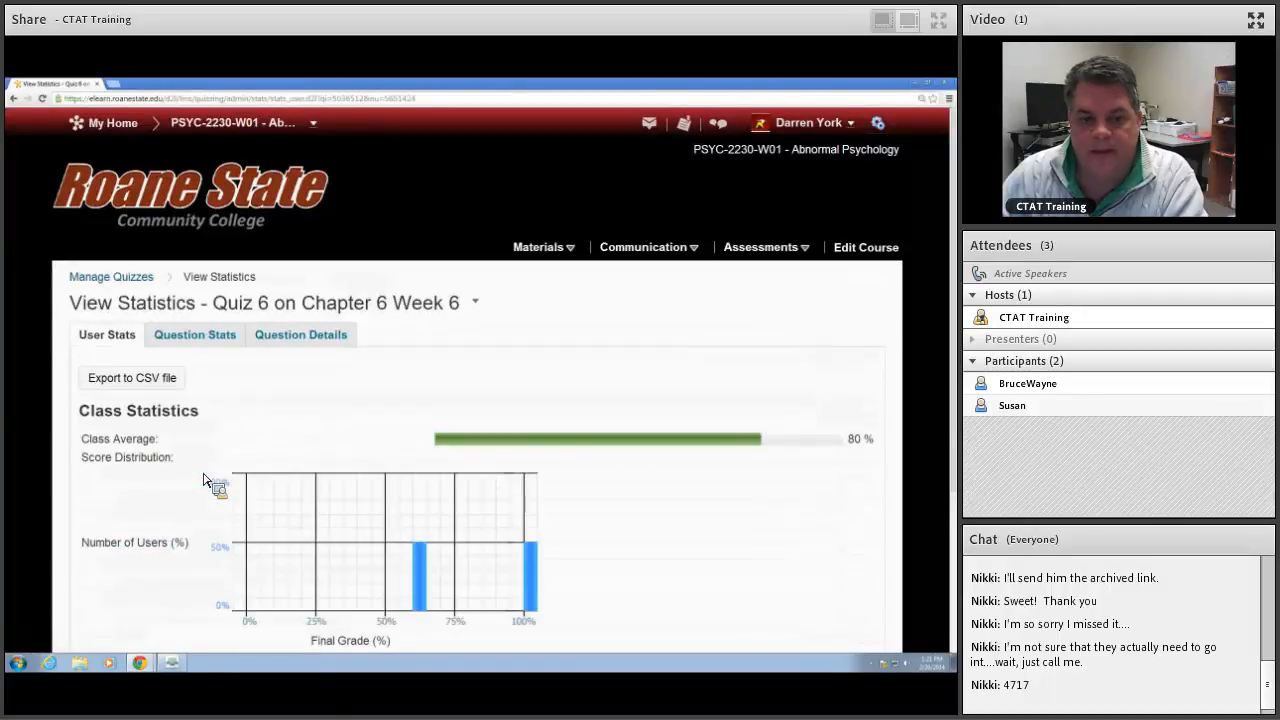
{"action": "scroll", "coordinate": [432, 424], "scroll_direction": "down", "scroll_amount": 1}
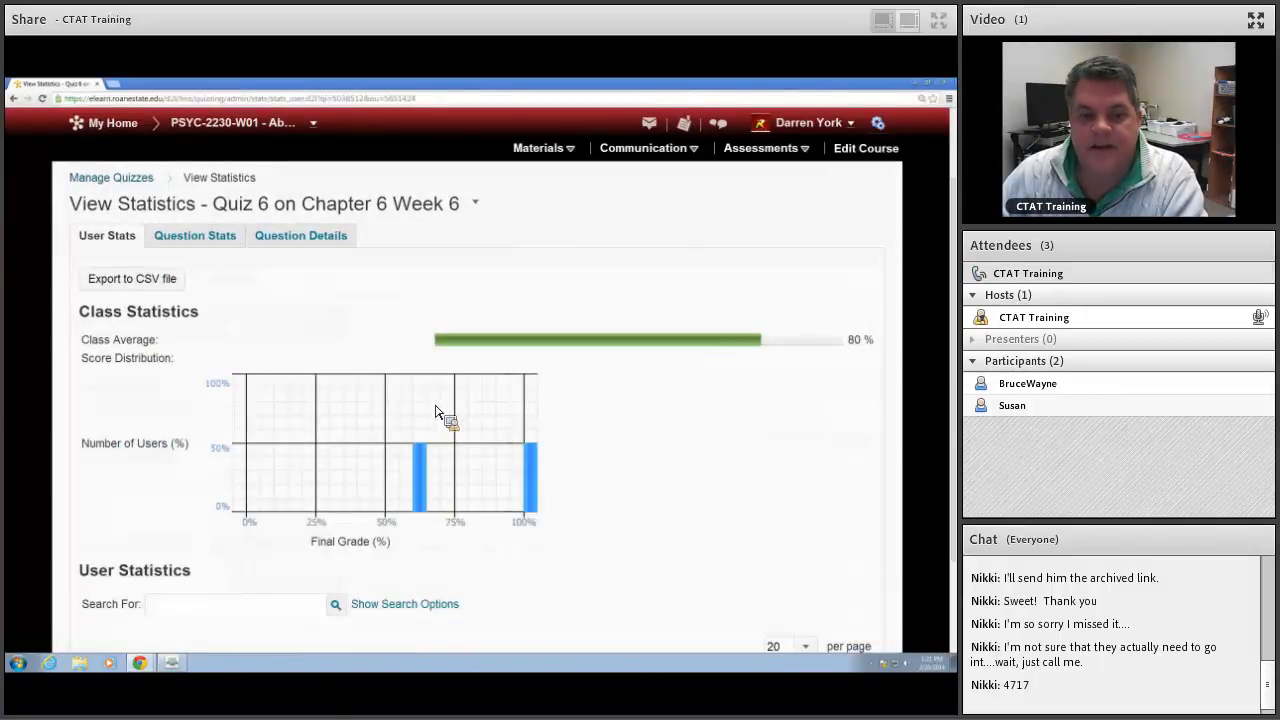
{"action": "scroll", "coordinate": [480, 408], "scroll_direction": "down", "scroll_amount": 1}
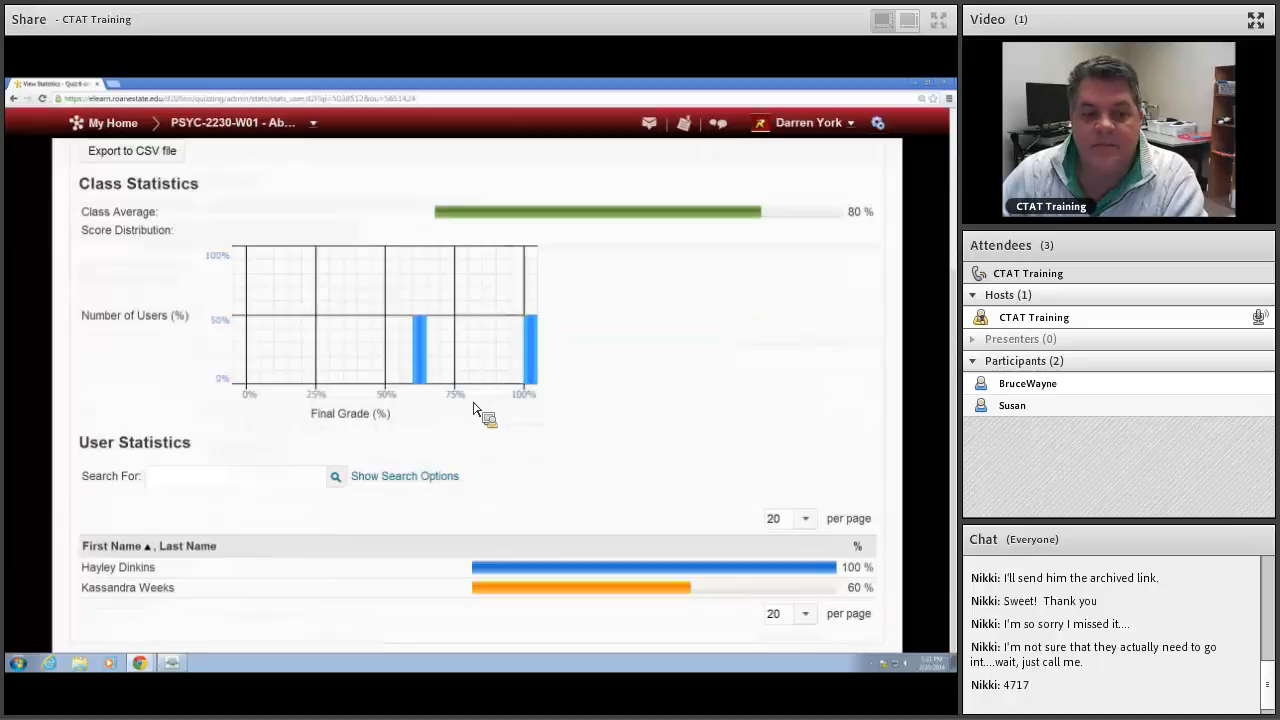
{"action": "scroll", "coordinate": [486, 400], "scroll_direction": "up", "scroll_amount": 3}
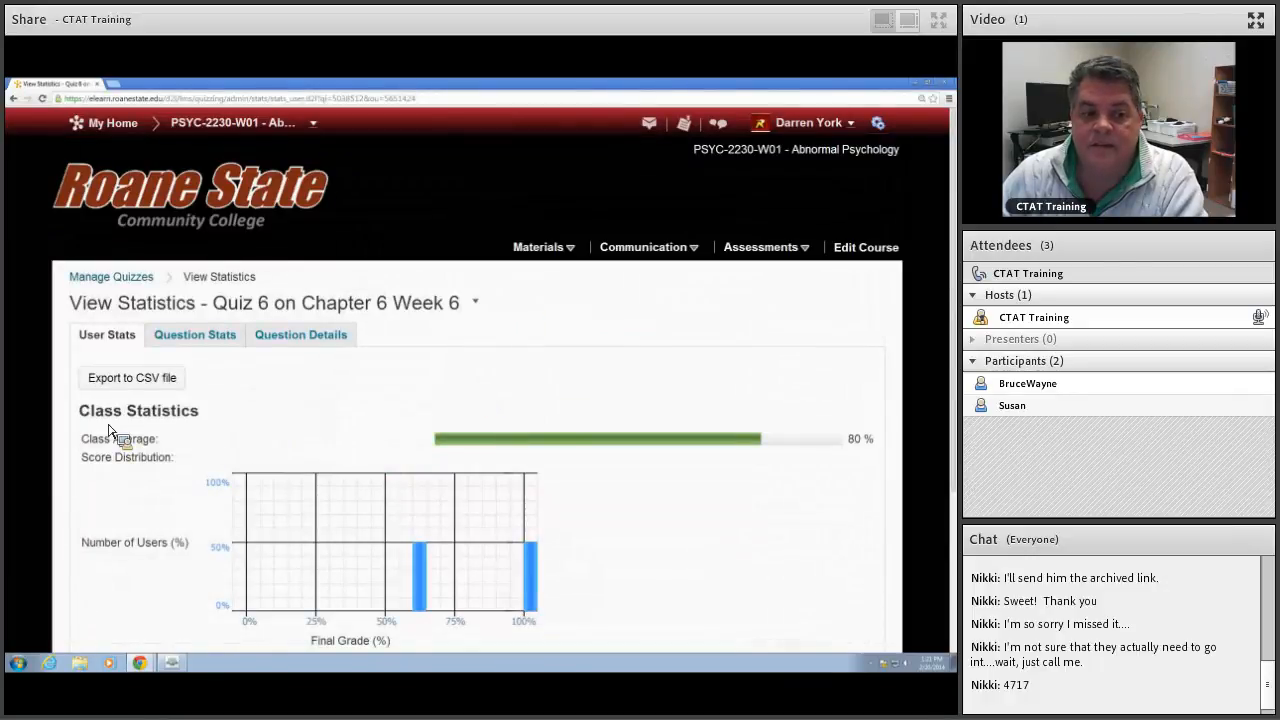
{"action": "scroll", "coordinate": [143, 418], "scroll_direction": "down", "scroll_amount": 1}
{"action": "scroll", "coordinate": [185, 425], "scroll_direction": "up", "scroll_amount": 1}
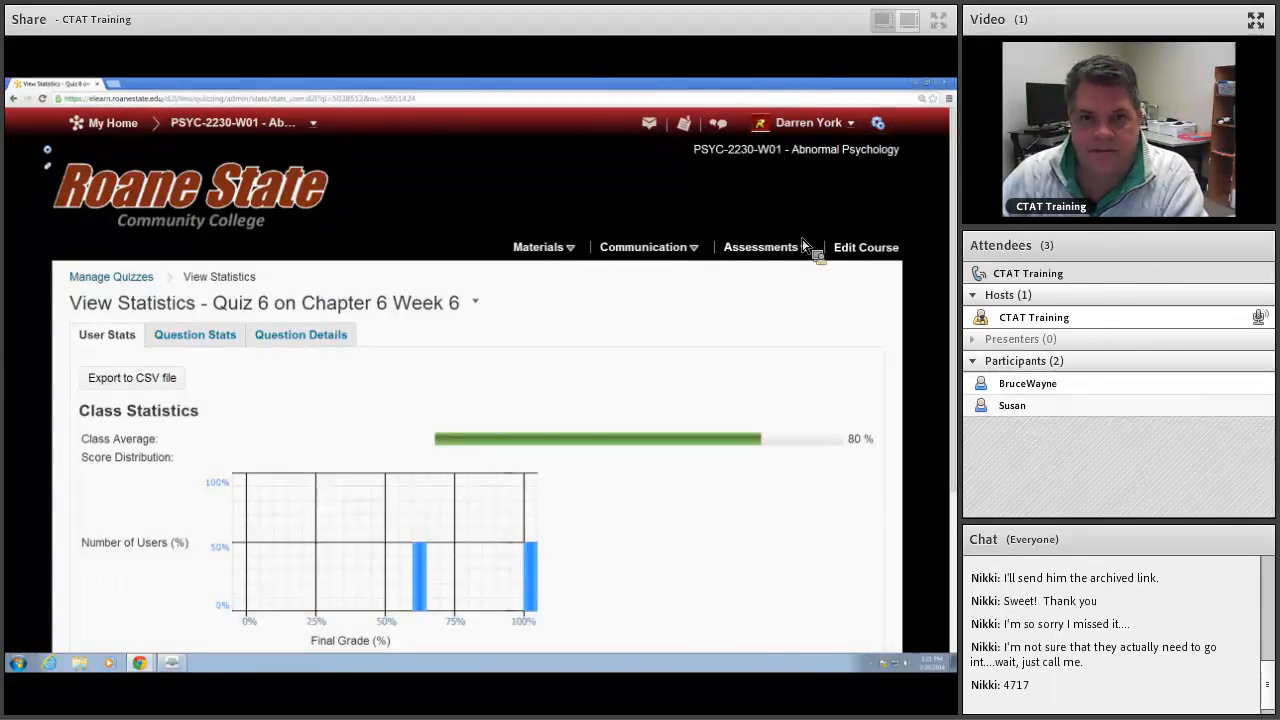
Step: Return to the course's quizzes and look through the chapter sections in the Question Library
{"action": "left_click", "coordinate": [777, 257]}
{"action": "left_click", "coordinate": [756, 314]}
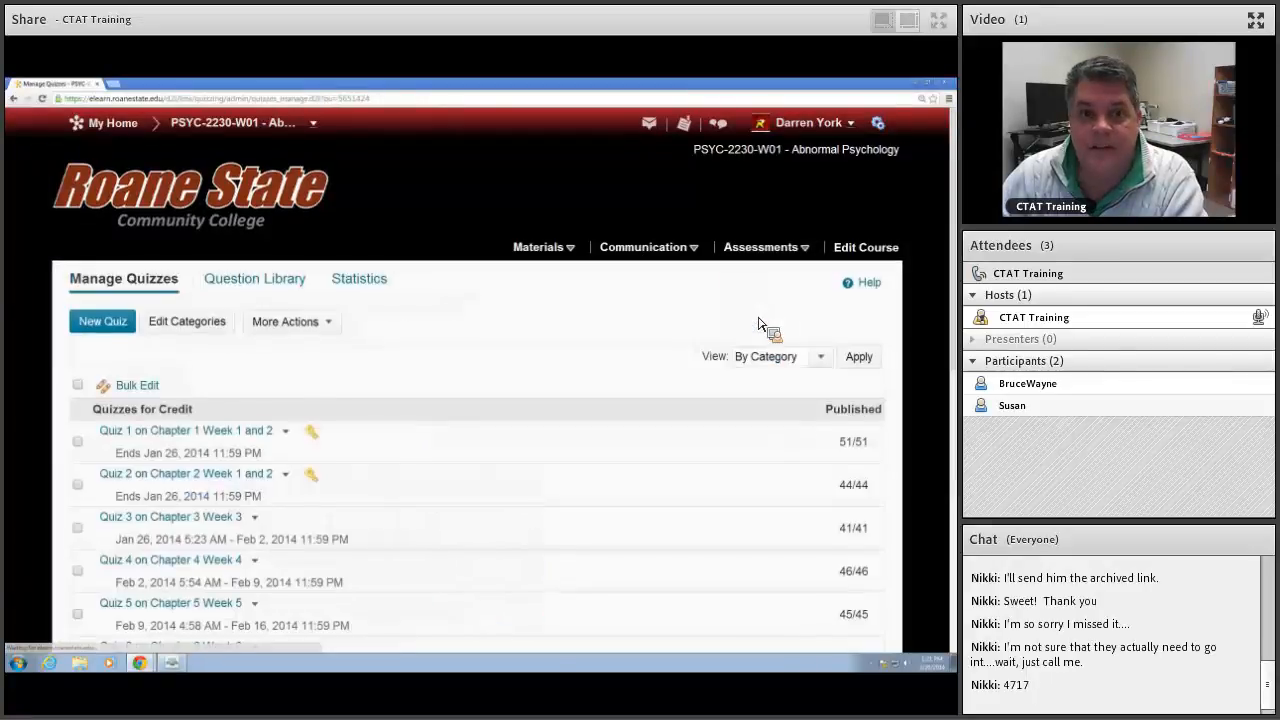
{"action": "left_click", "coordinate": [254, 288]}
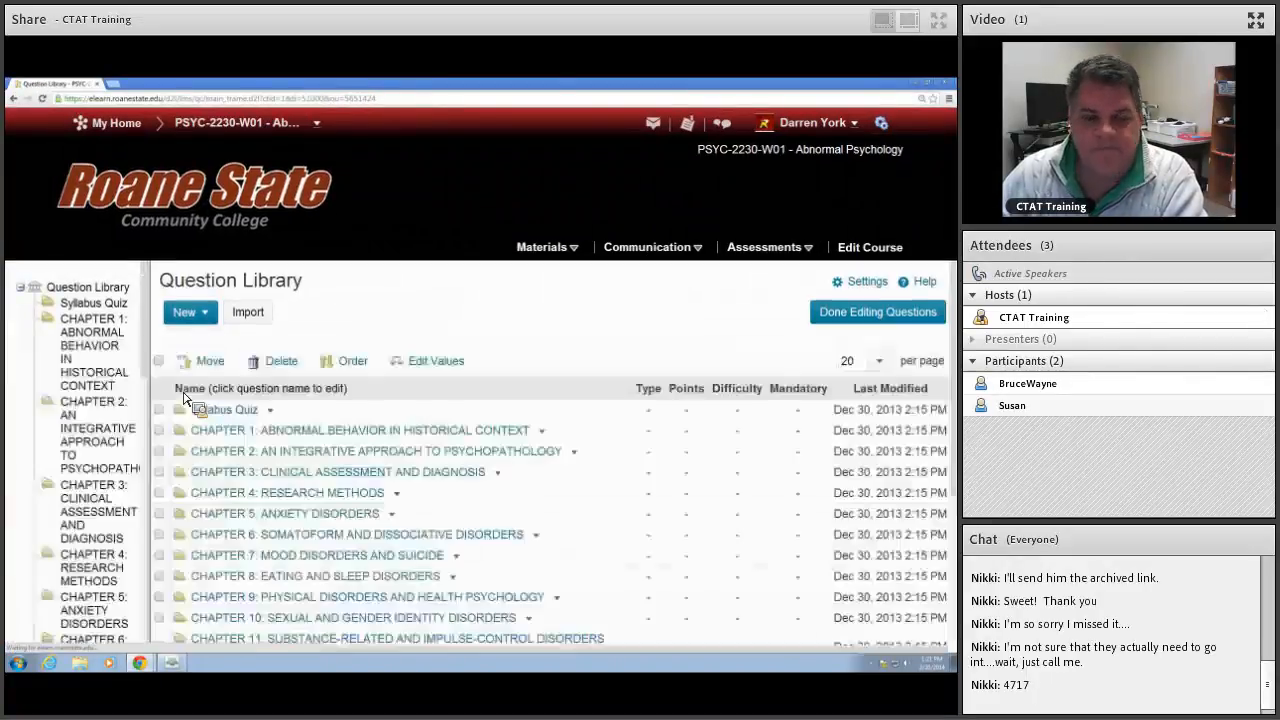
{"action": "scroll", "coordinate": [400, 458], "scroll_direction": "down", "scroll_amount": 3}
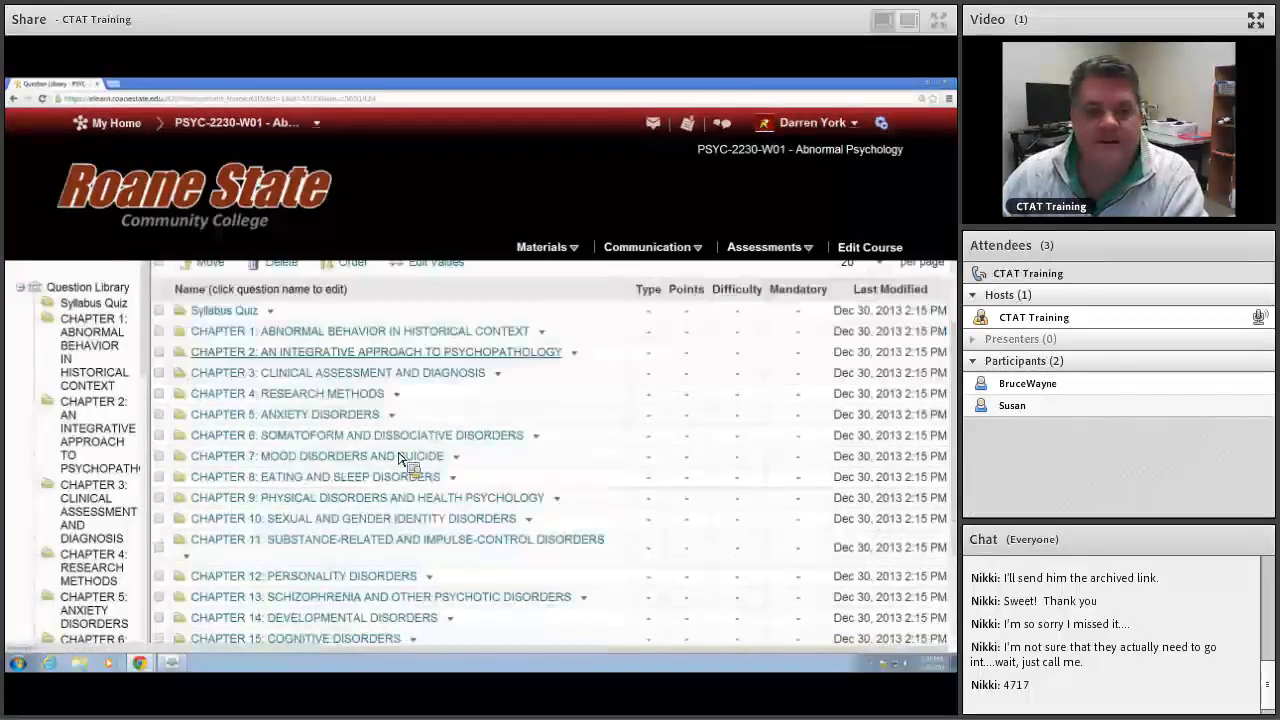
{"action": "scroll", "coordinate": [400, 458], "scroll_direction": "down", "scroll_amount": 2}
{"action": "scroll", "coordinate": [400, 458], "scroll_direction": "up", "scroll_amount": 5}
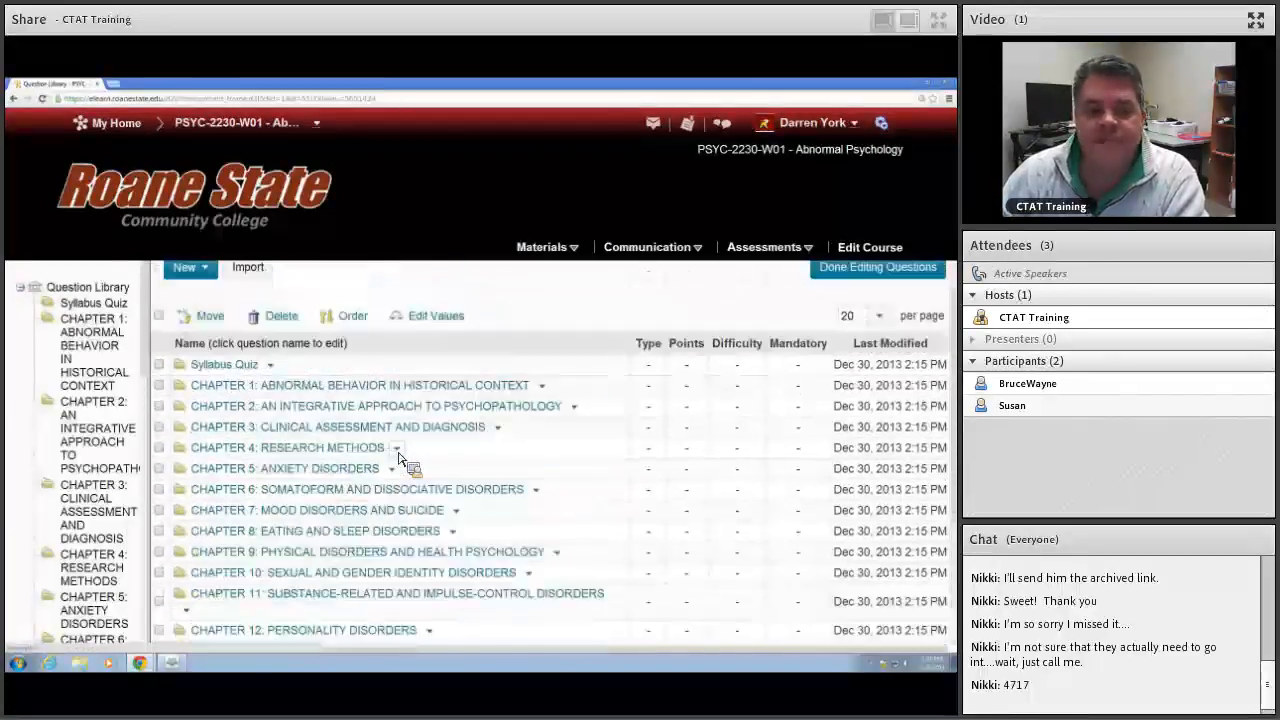
{"action": "scroll", "coordinate": [405, 458], "scroll_direction": "down", "scroll_amount": 3}
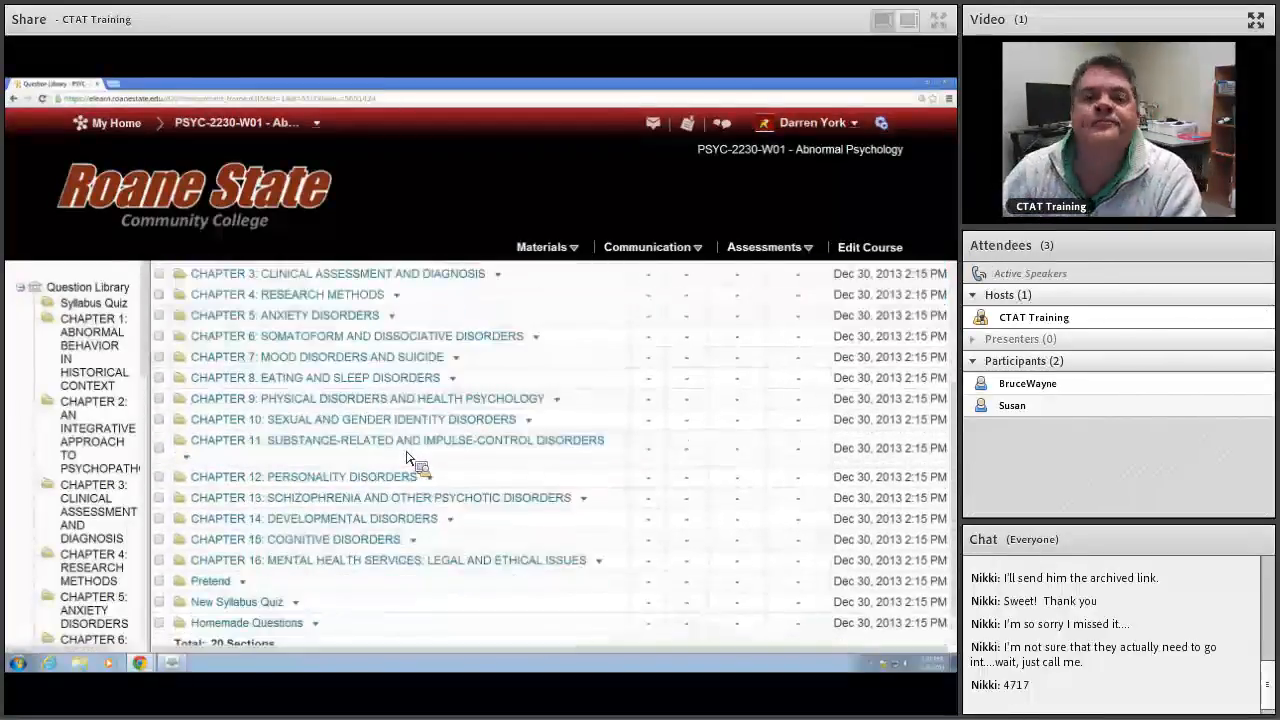
{"action": "scroll", "coordinate": [400, 452], "scroll_direction": "down", "scroll_amount": 1}
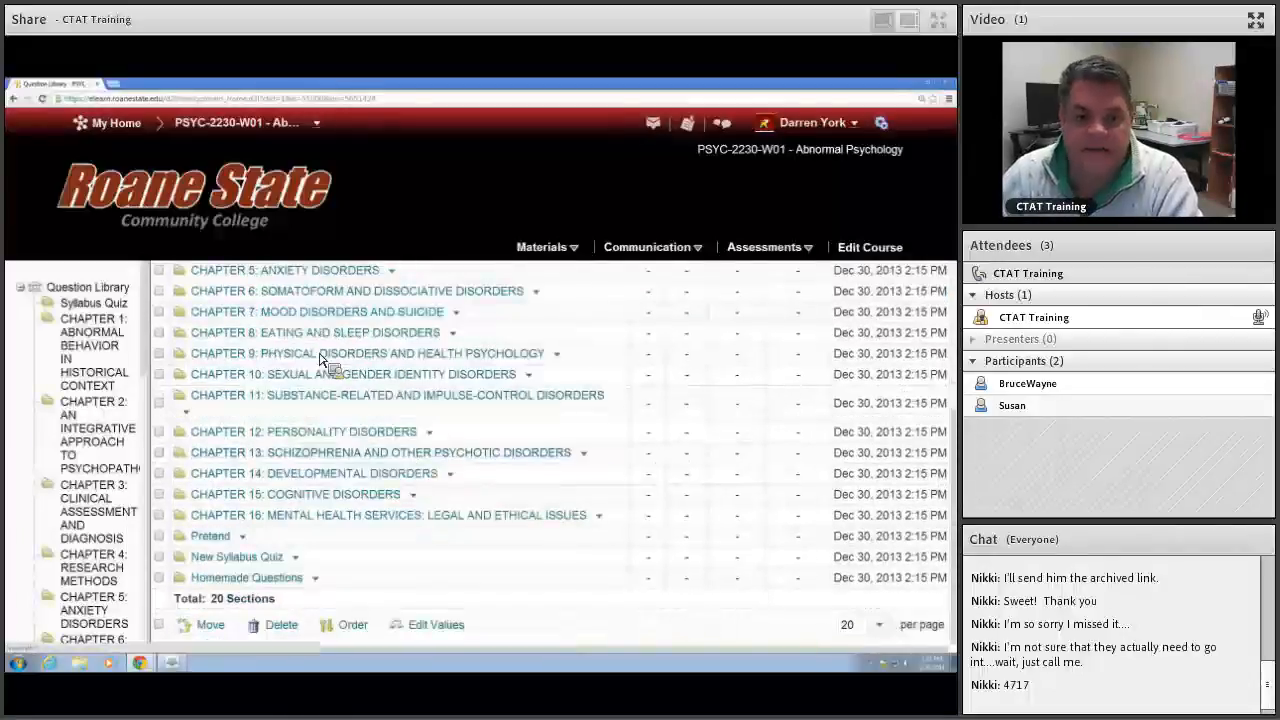
Step: Open the Chapter 11: Substance-Related and Impulse-Control Disorders section and browse its questions
{"action": "left_click", "coordinate": [313, 403]}
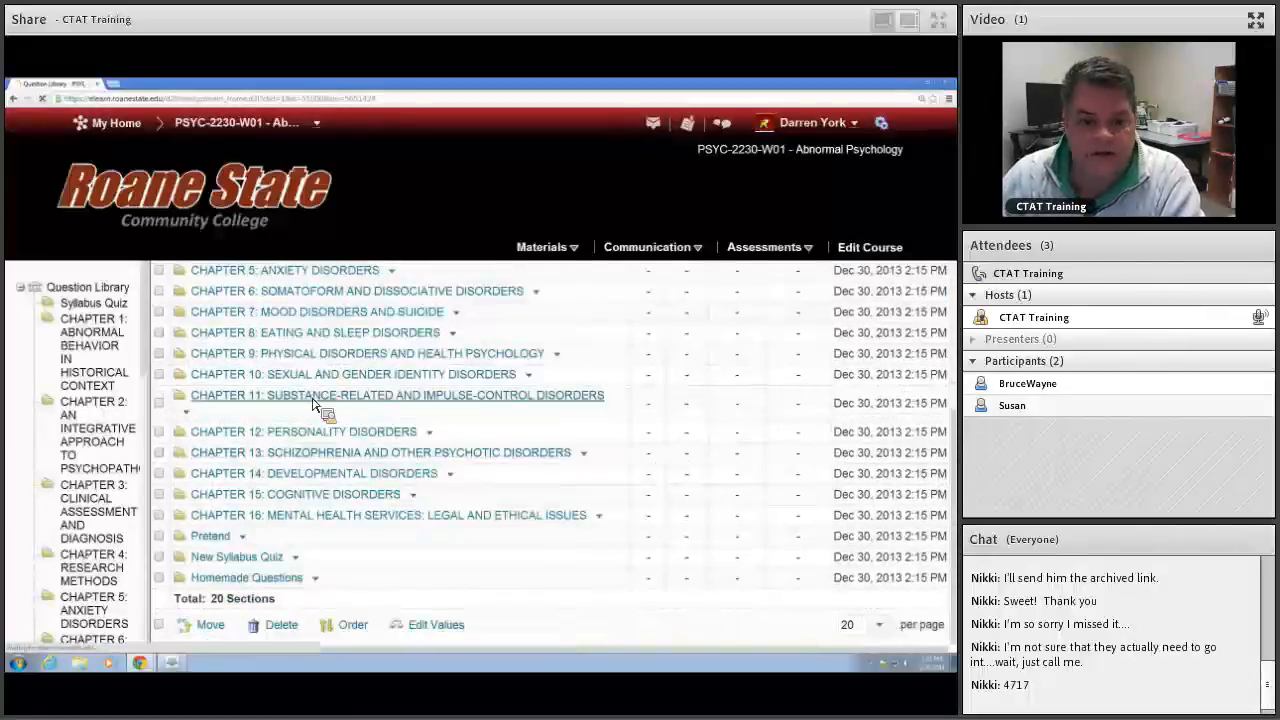
{"action": "scroll", "coordinate": [460, 418], "scroll_direction": "down", "scroll_amount": 5}
{"action": "scroll", "coordinate": [460, 418], "scroll_direction": "down", "scroll_amount": 2}
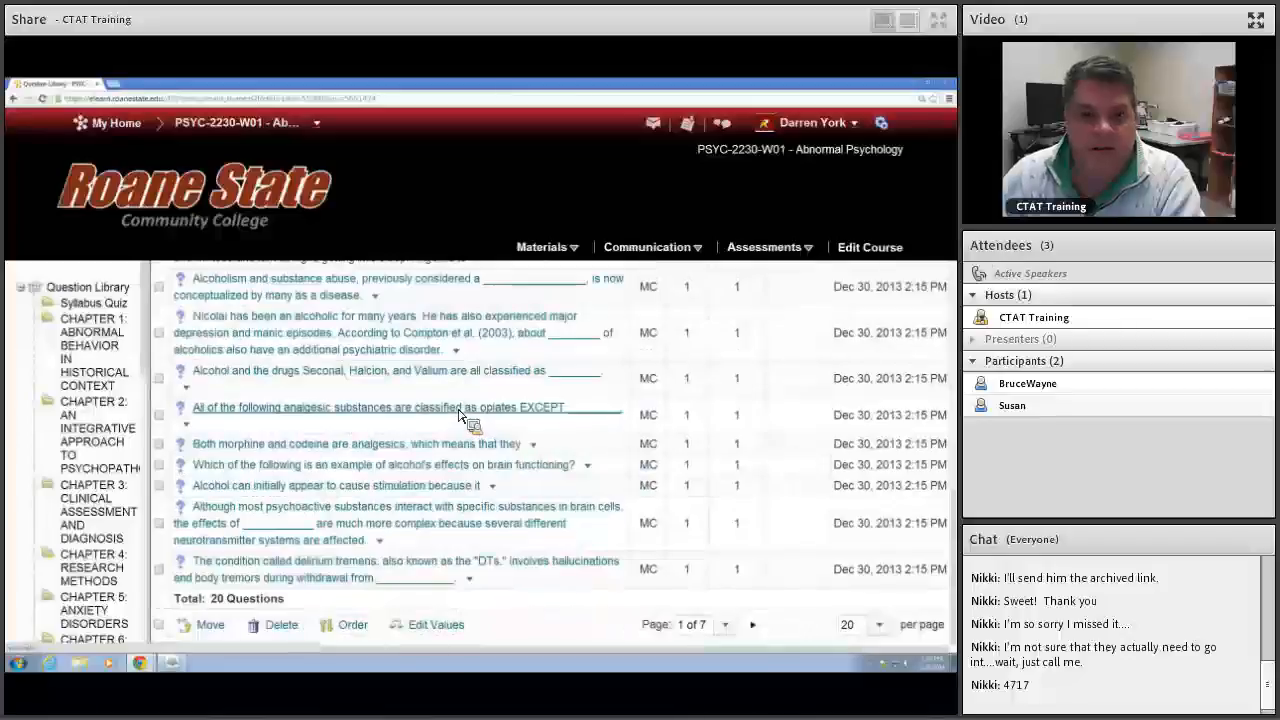
{"action": "scroll", "coordinate": [460, 418], "scroll_direction": "up", "scroll_amount": 8}
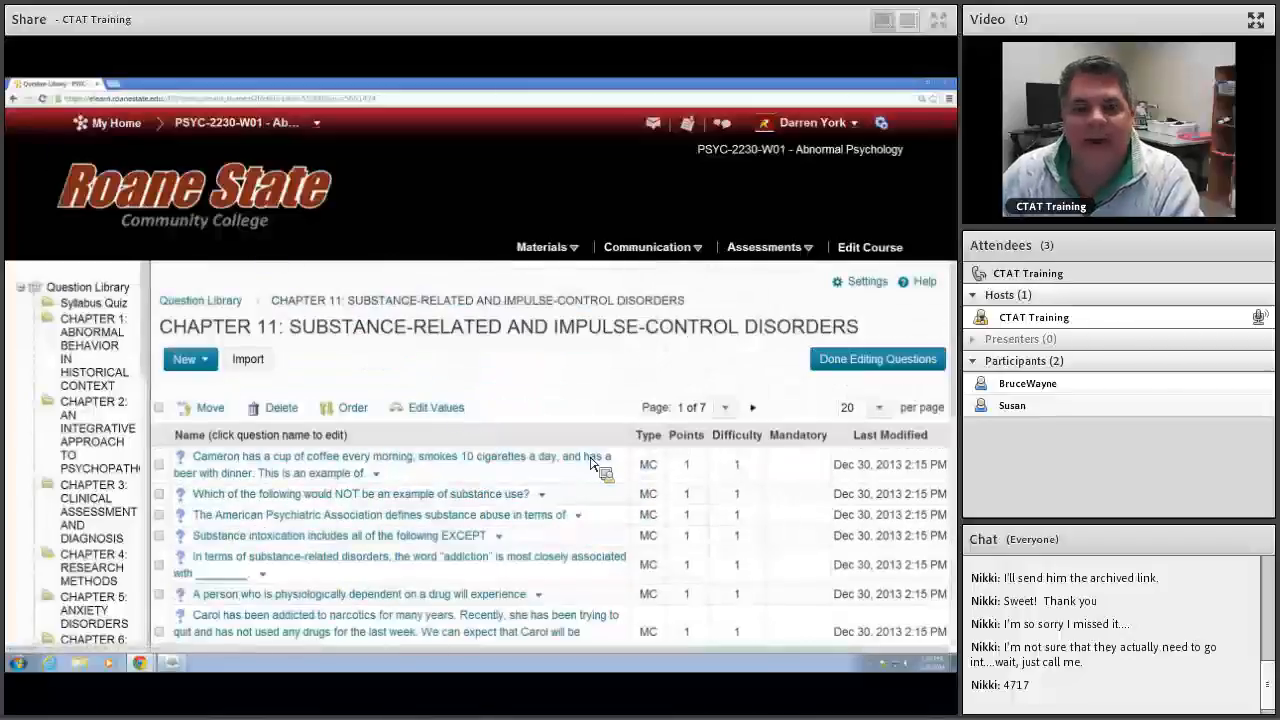